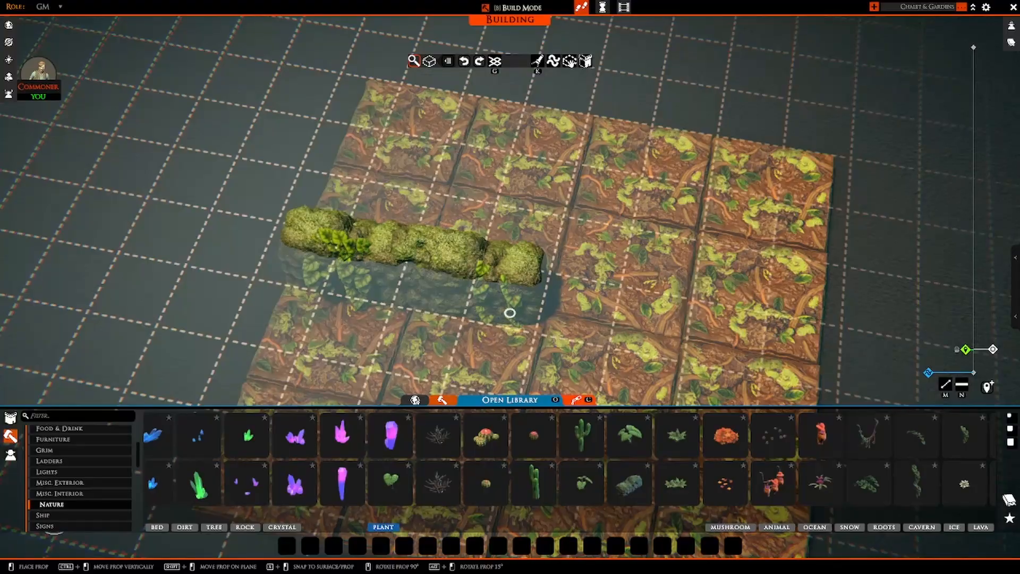
scroll(341, 191, "up", 3)
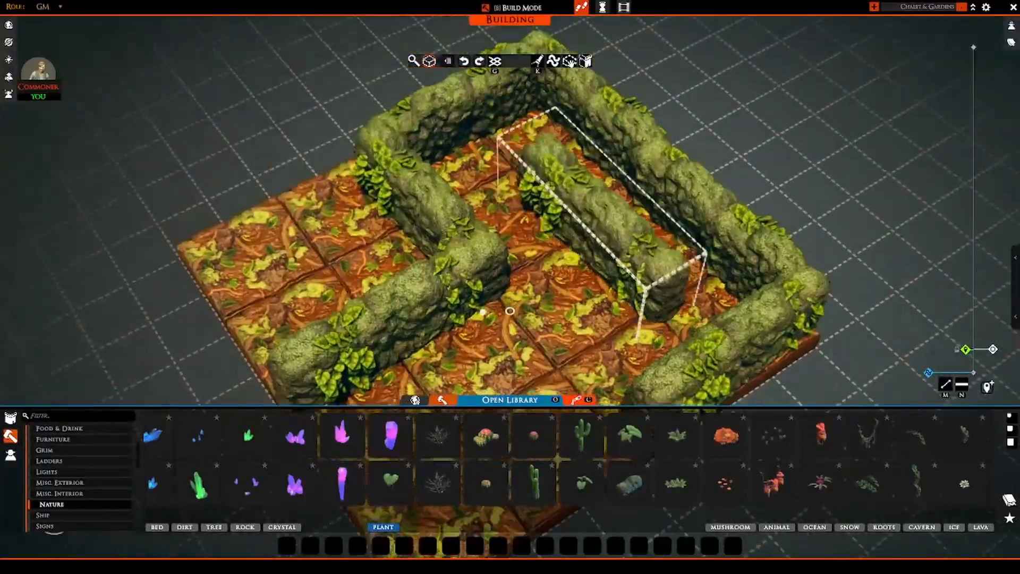
right_click_drag(482, 314, 335, 308)
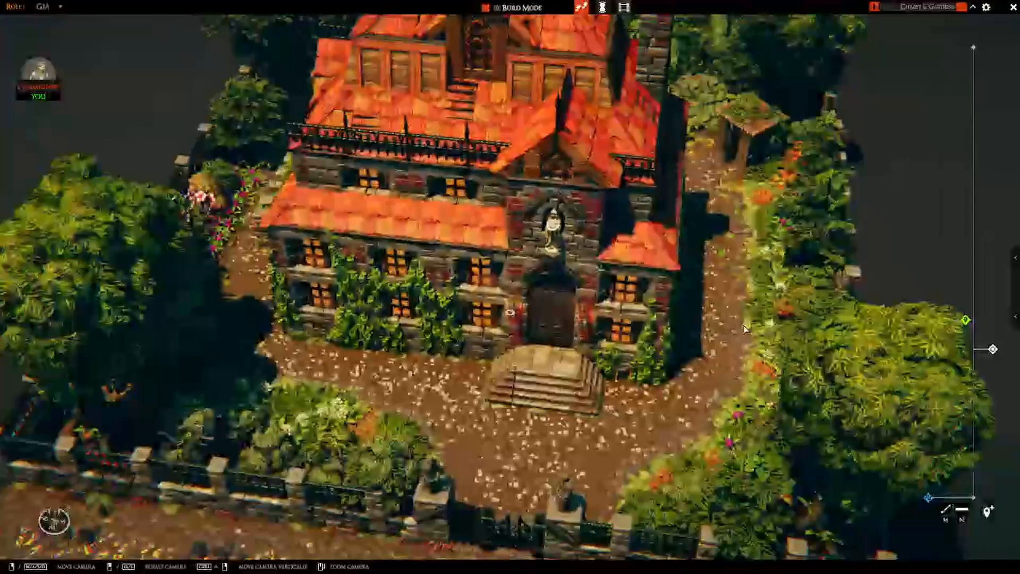
Examine the chalet's front facade, the gardens around it and the furnished rooms on its cut-open upper floor.
middle_click_drag(744, 328, 785, 324)
key("a")
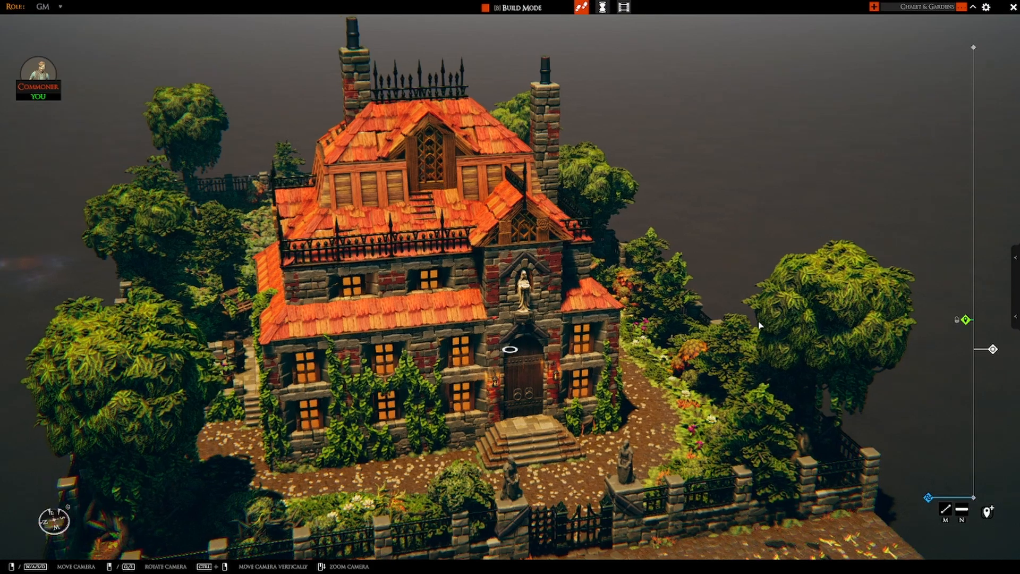
middle_click_drag(759, 325, 602, 359)
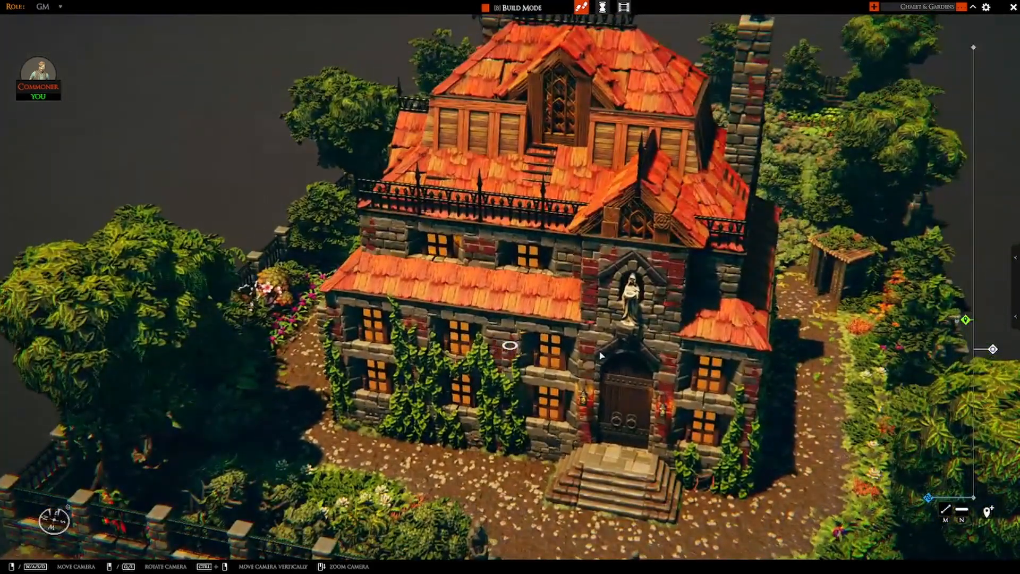
key("w")
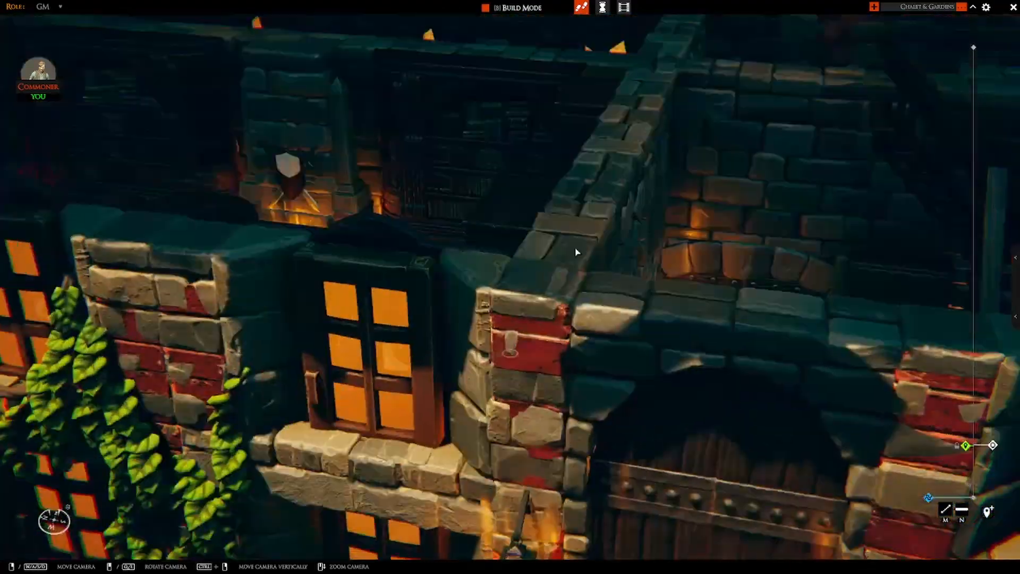
scroll(575, 253, "down", 5)
middle_click_drag(544, 280, 916, 336)
scroll(685, 328, "up", 10)
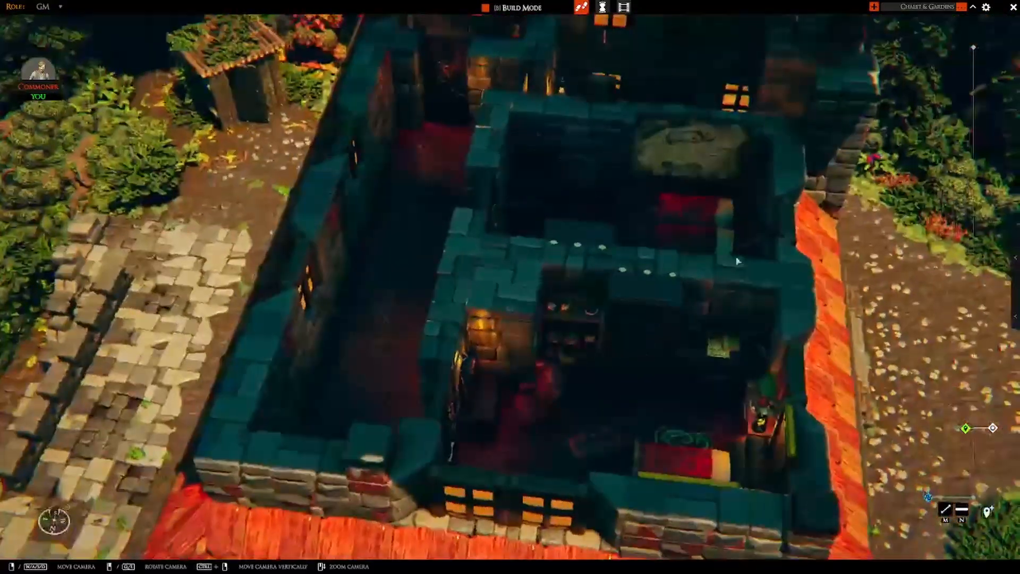
middle_click_drag(737, 260, 561, 309)
key("w")
key("a")
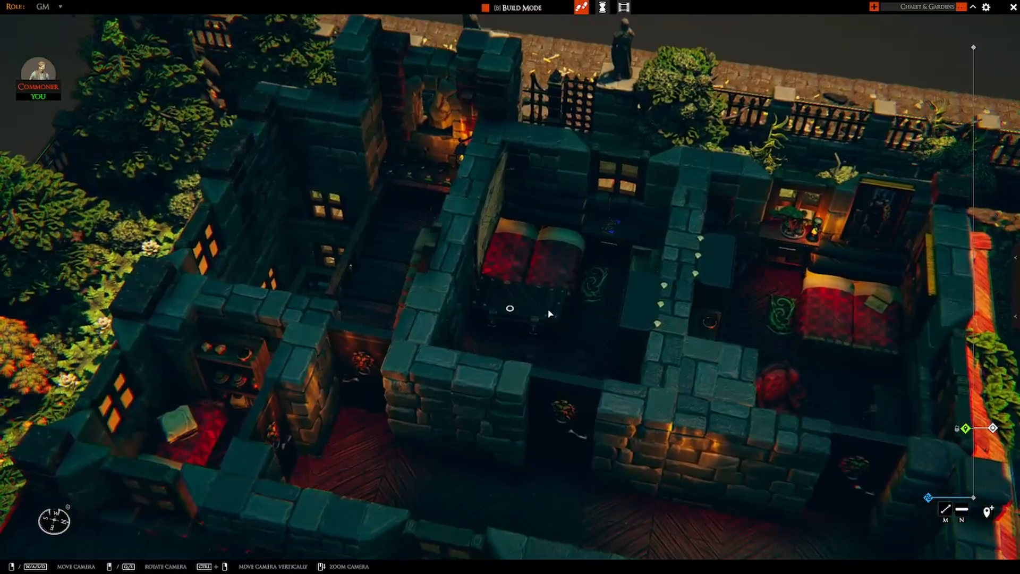
key("a")
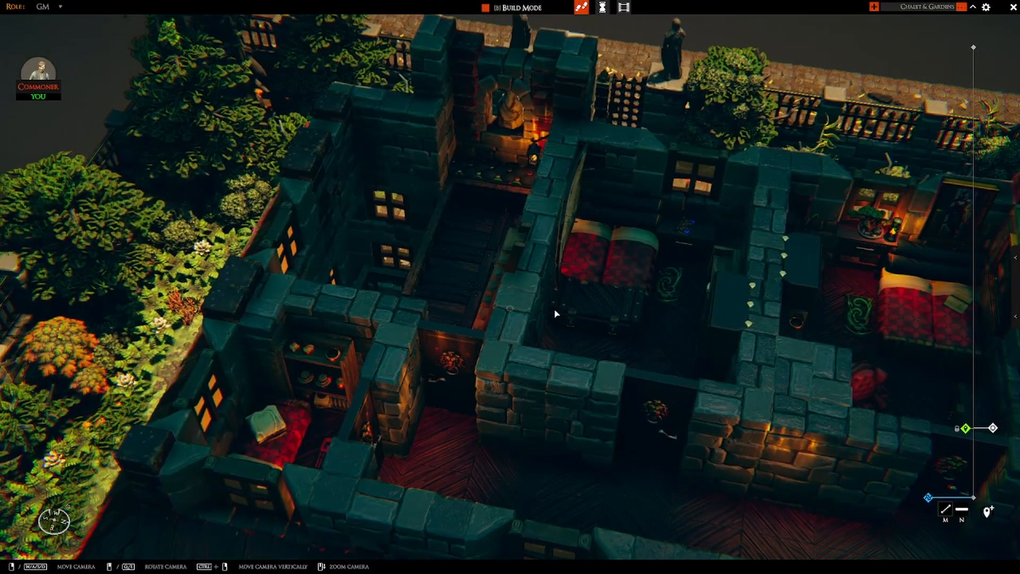
scroll(483, 347, "down", 5)
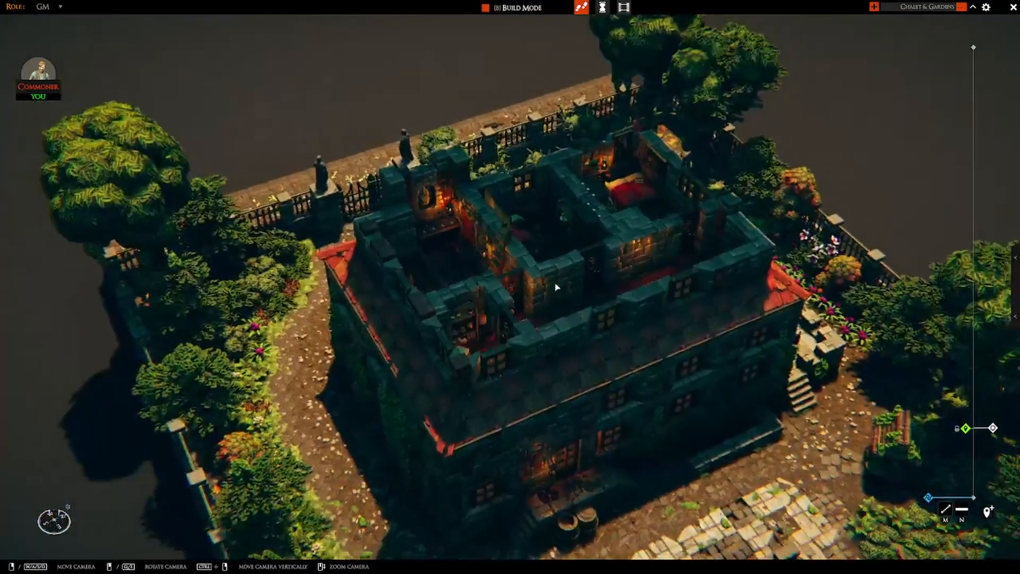
key("e")
key("e")
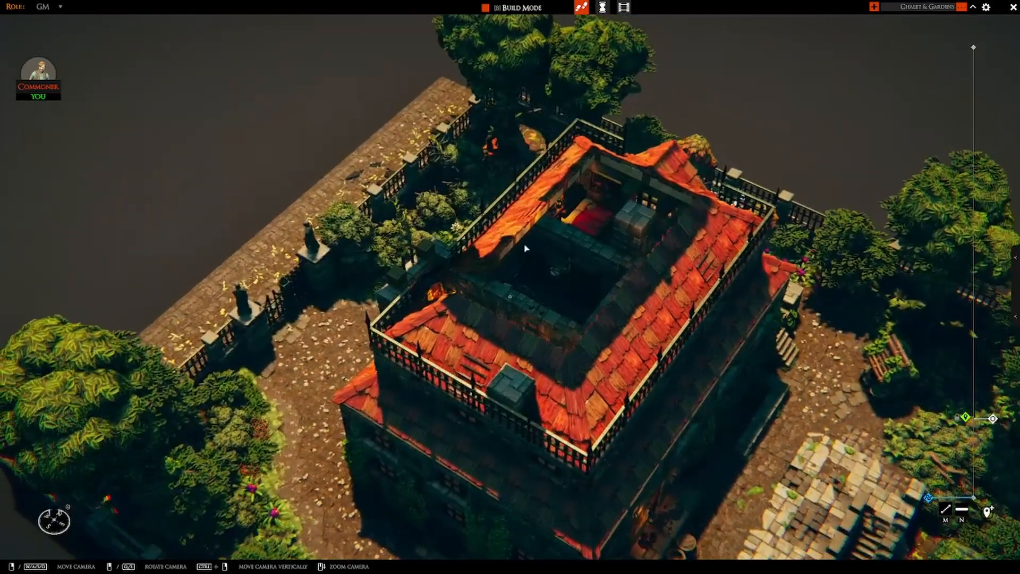
Raise the cutaway height to its maximum so the chalet's complete roof is shown.
left_click_drag(965, 416, 965, 47)
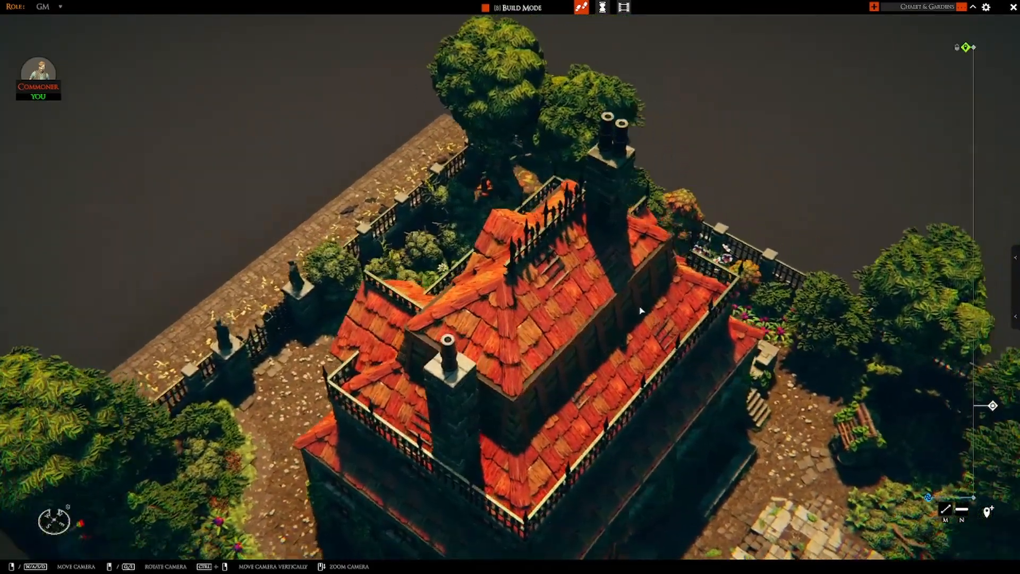
middle_click_drag(640, 311, 780, 277)
key("s")
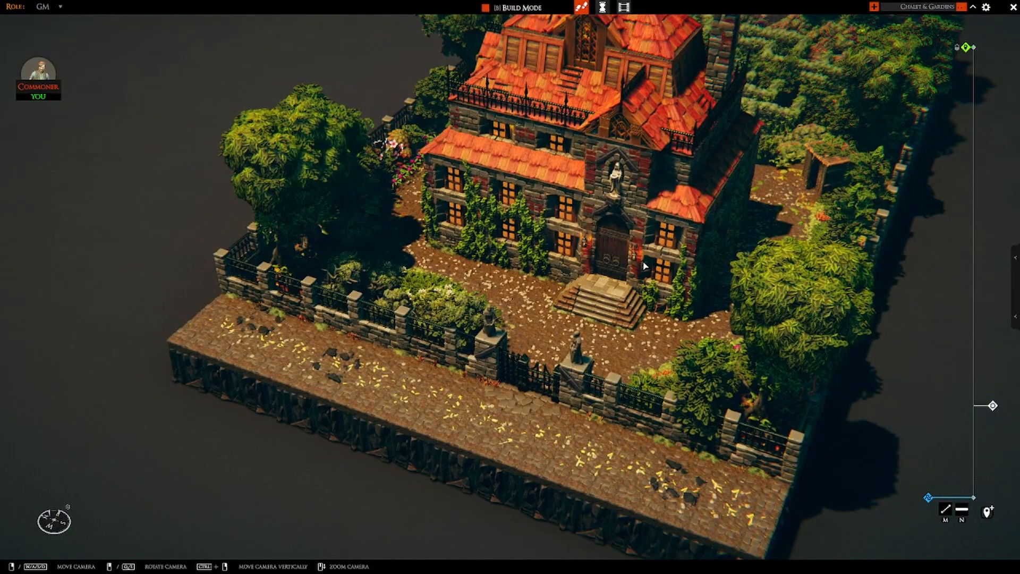
key("w")
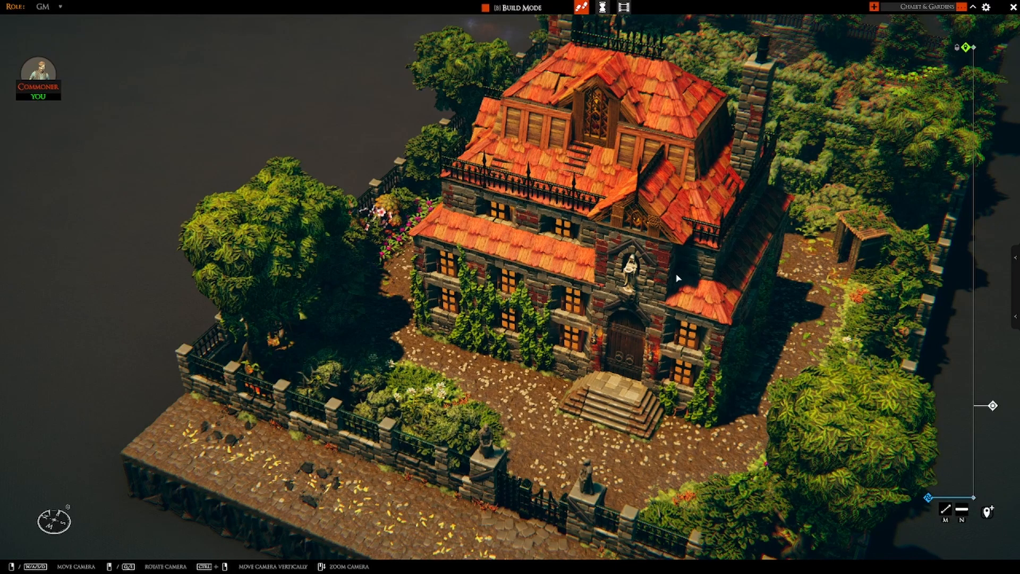
Examine how the attic's slanted wooden walls meet the upper and lower roof slopes at the front corner.
mouse_move(677, 278)
middle_mouse_down()
mouse_move(653, 258)
mouse_move(499, 225)
middle_mouse_up()
double_click(499, 226)
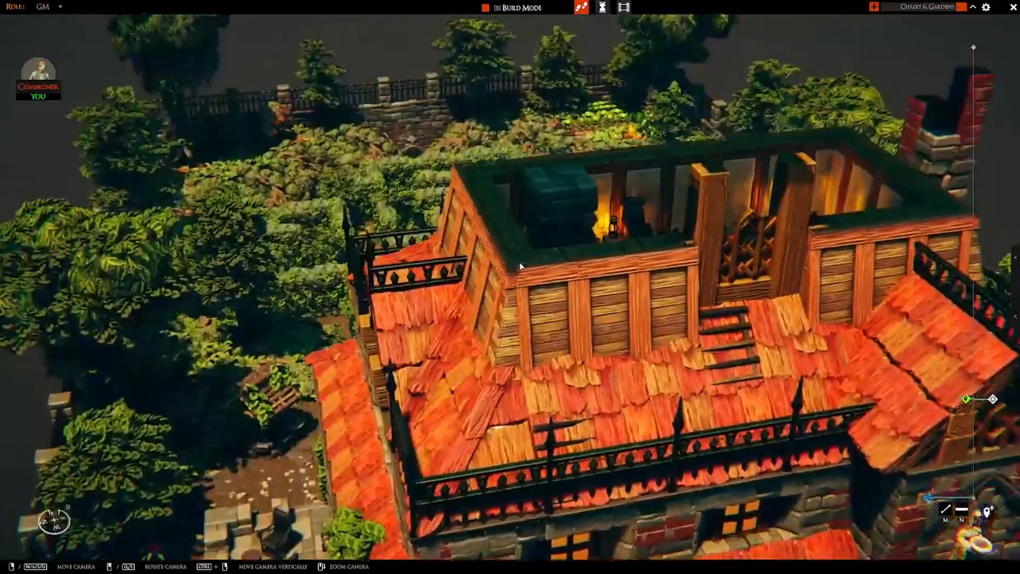
scroll(520, 266, "down", 5)
scroll(540, 312, "up", 4)
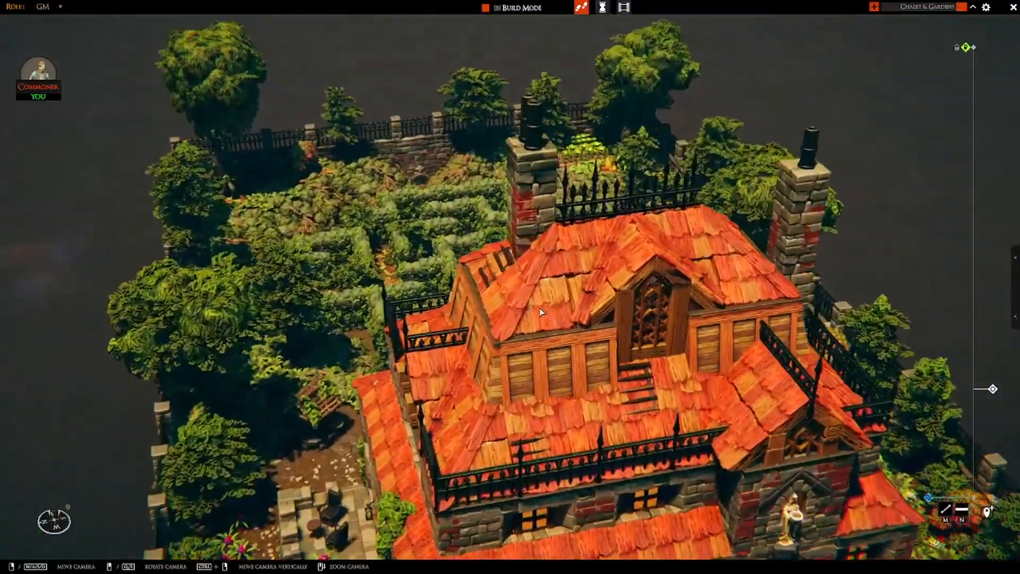
scroll(541, 312, "up", 3)
right_click_drag(541, 311, 568, 306)
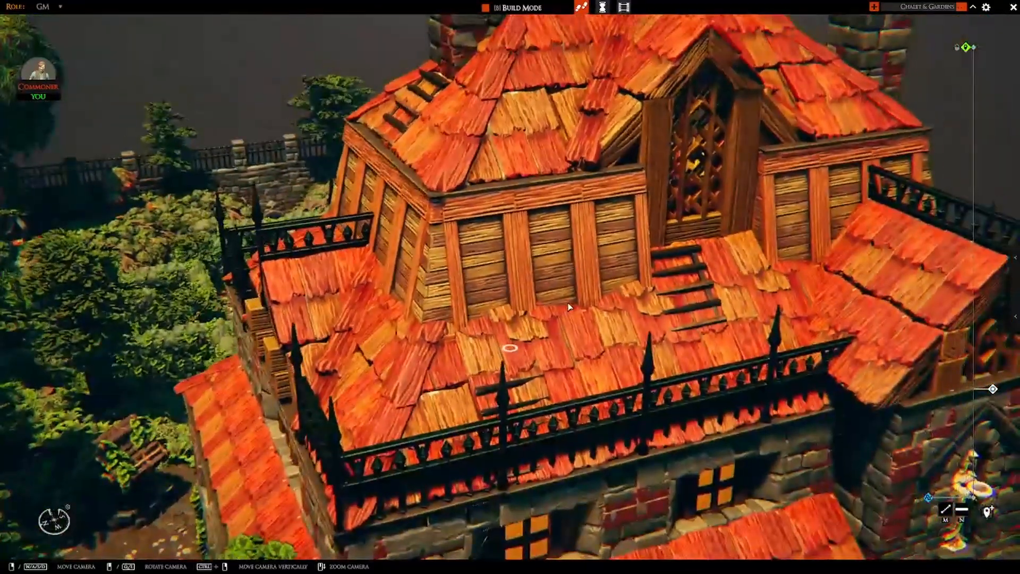
key("a")
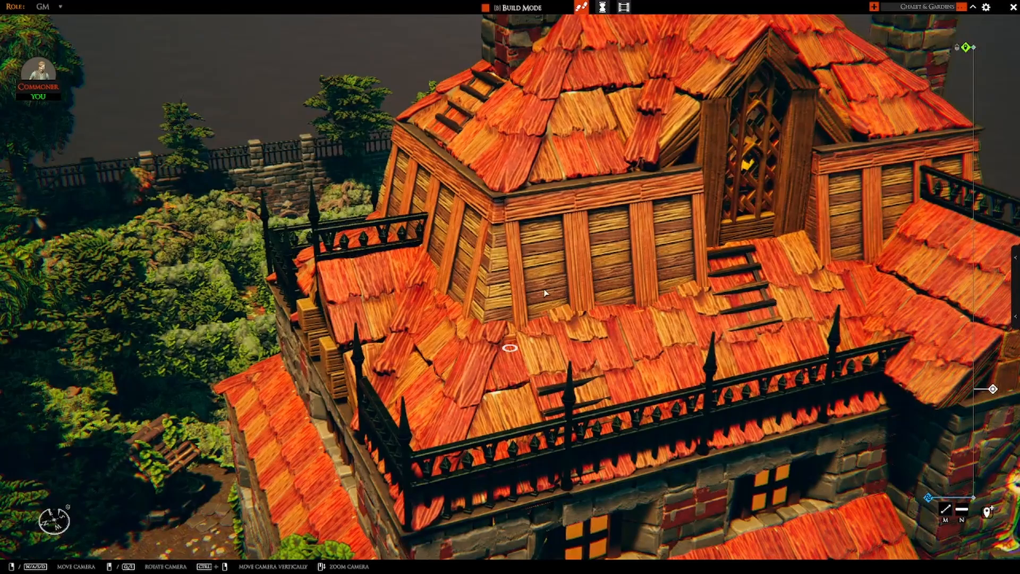
middle_click_drag(649, 268, 608, 271)
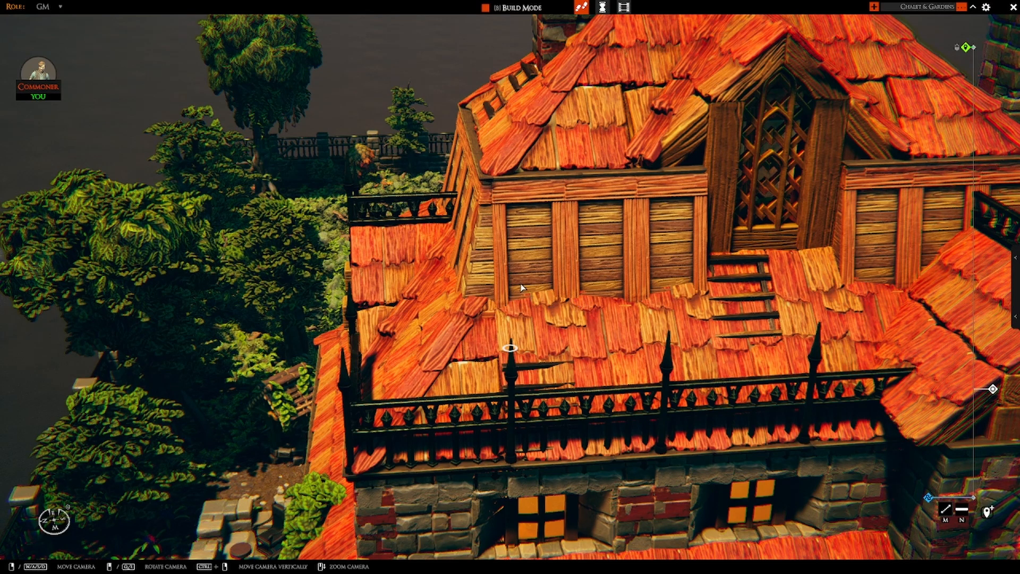
Switch to building mode for working on the chalet's attic roof.
key("b")
scroll(571, 245, "down", 4)
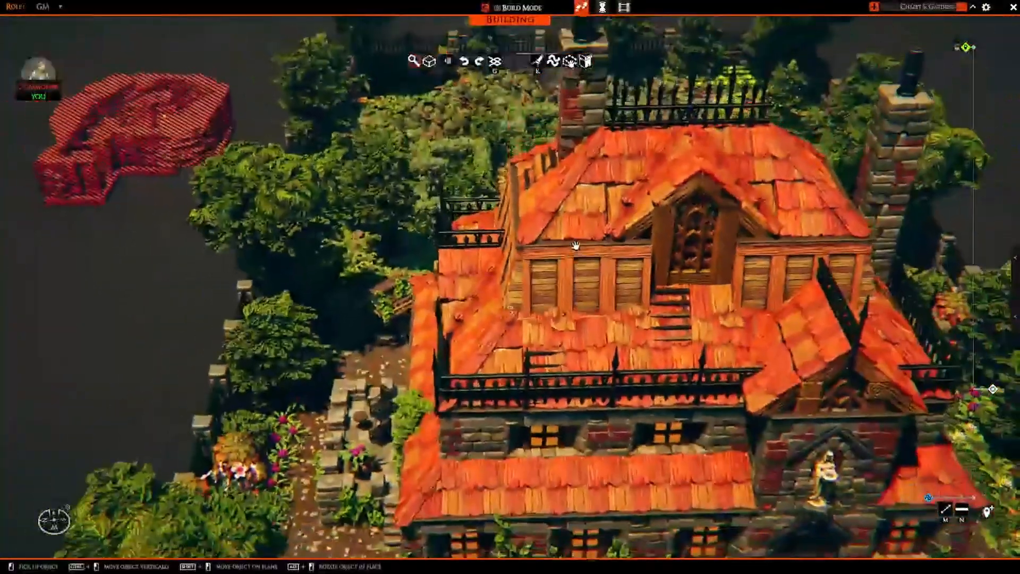
scroll(575, 250, "up", 3)
key("e")
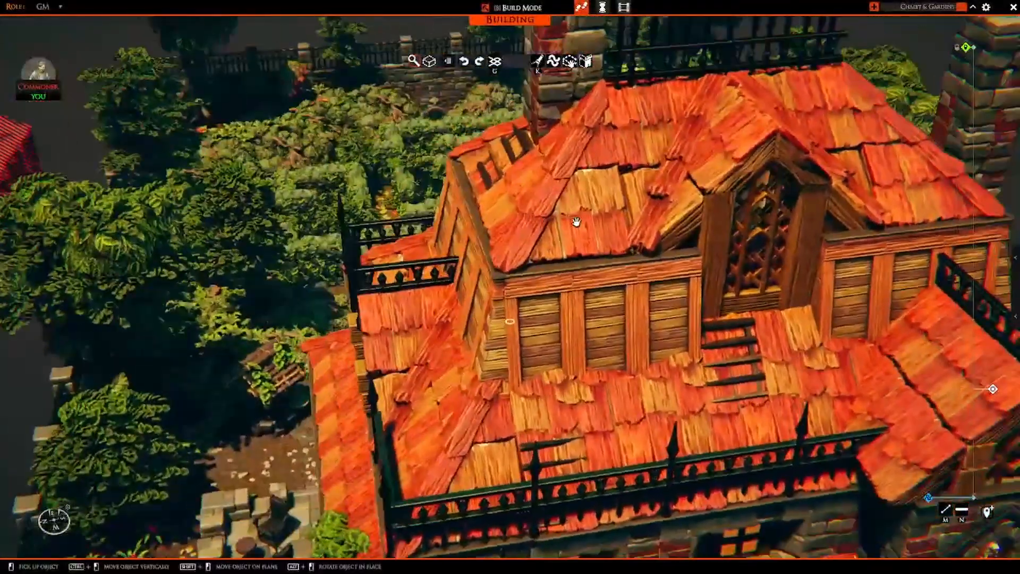
key("a")
Try placing a copy of the upper roof's corner tile beside the chalet, and undo the placement.
left_click_drag(552, 235, 380, 264, "shift")
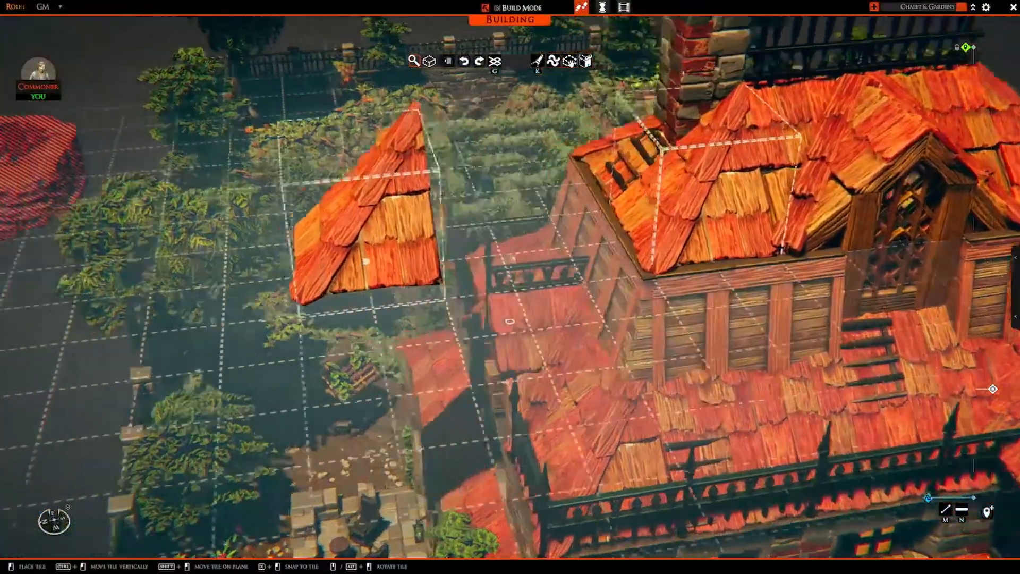
left_click(401, 269)
key("d")
key("q")
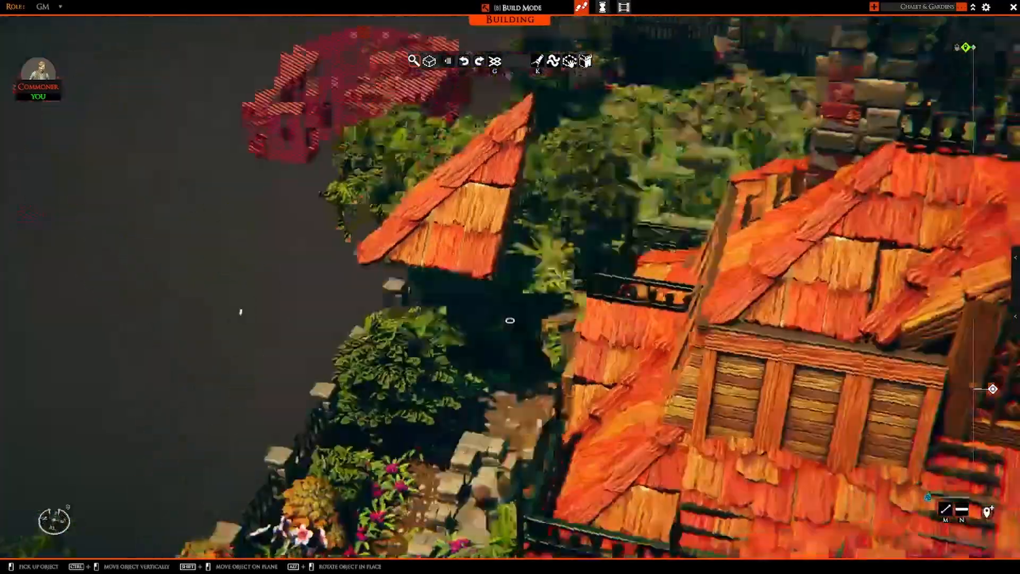
key("e")
key("ctrl+z")
Try placing a copy of the attic's slanted wooden wall panel in the open space beside the chalet.
key("d")
key("s")
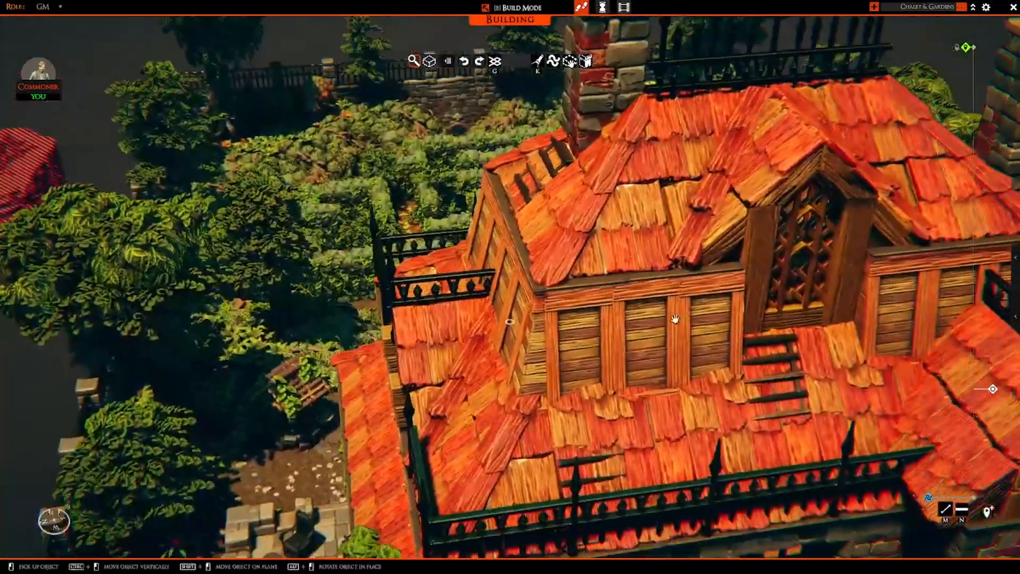
scroll(537, 301, "up", 2)
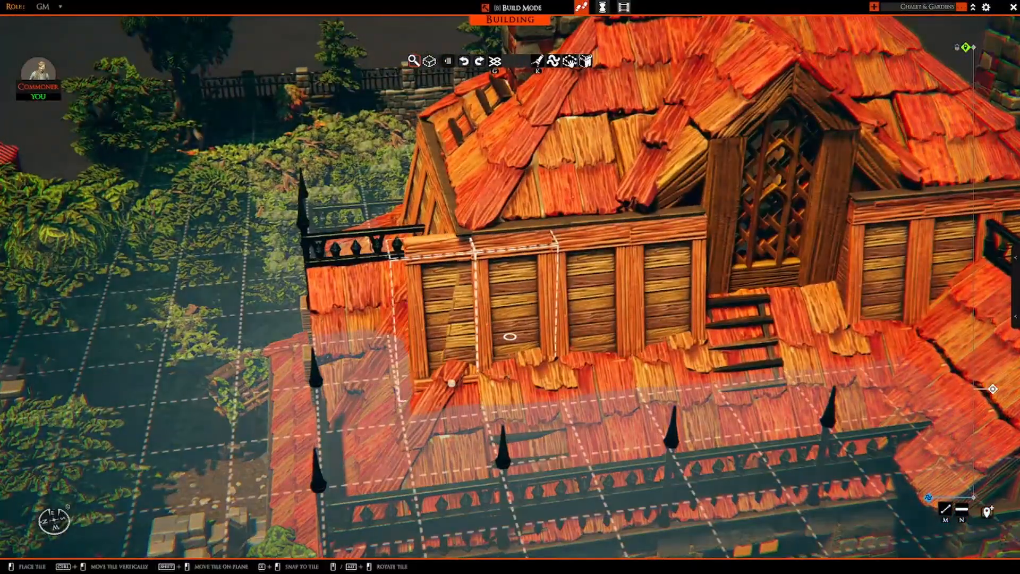
key("a")
scroll(394, 378, "down", 2)
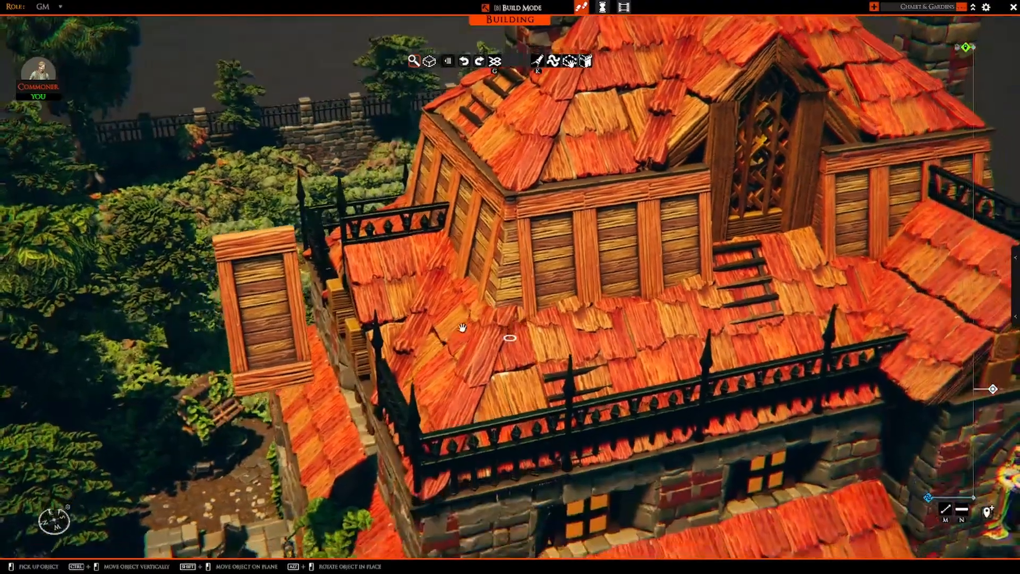
Try placing a copy of the attic's slanted corner wall piece beside the copied wall panel, and examine both shapes.
key("a")
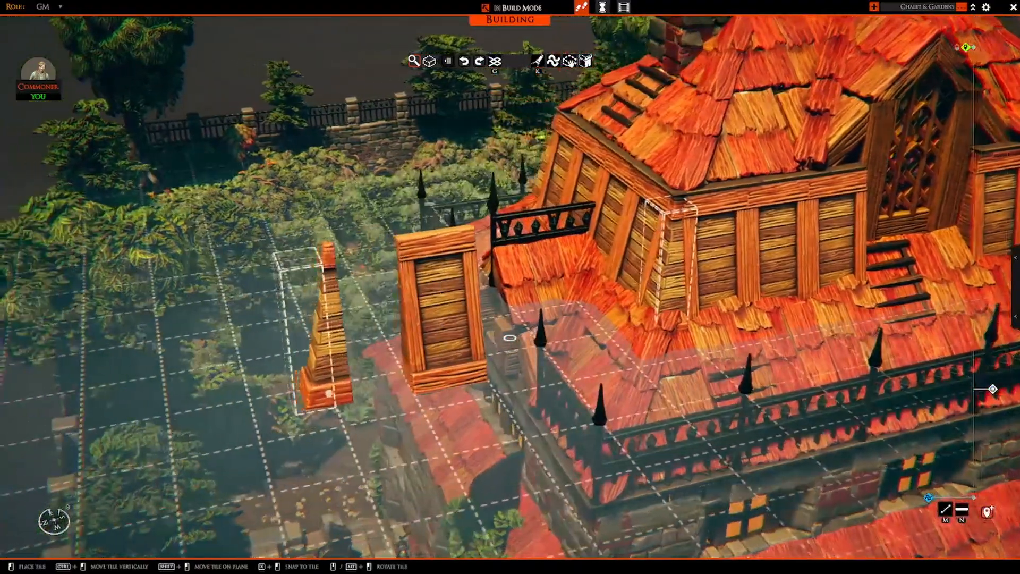
left_click(347, 394)
right_click(348, 395)
key("d")
right_click_drag(347, 395, 201, 374)
key("a")
key("a")
scroll(273, 375, "down", 2)
scroll(201, 375, "up", 2)
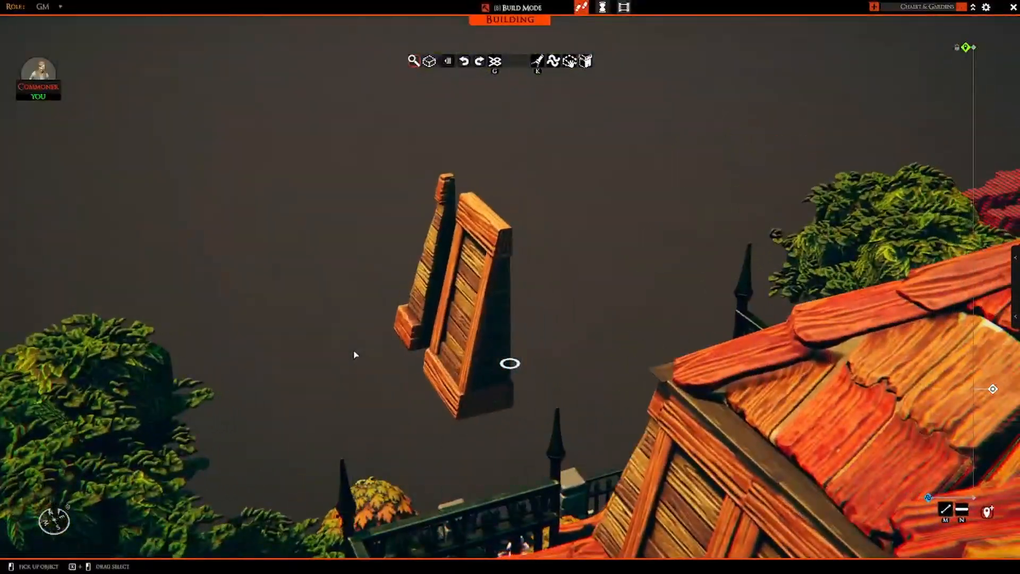
key("d")
right_click_drag(355, 354, 577, 317)
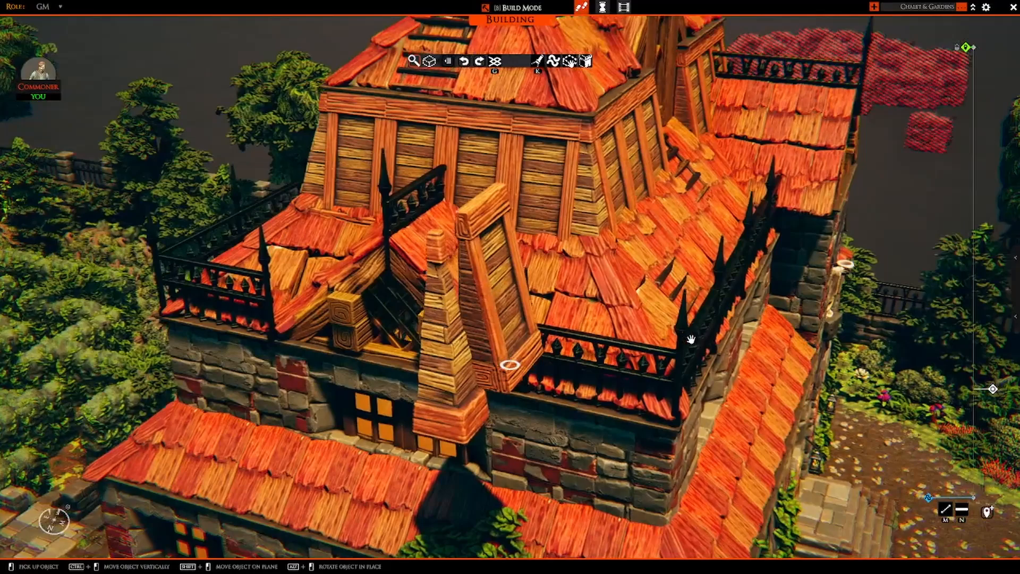
Place a copy of the lower roof's corner tile in the open space beside the chalet.
key("d")
key("a")
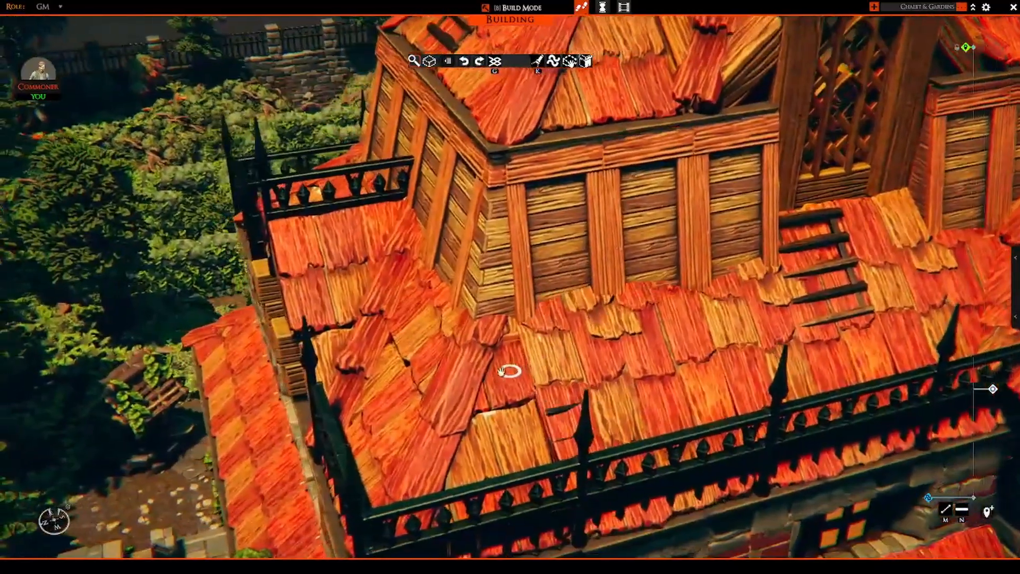
key("a")
key("s")
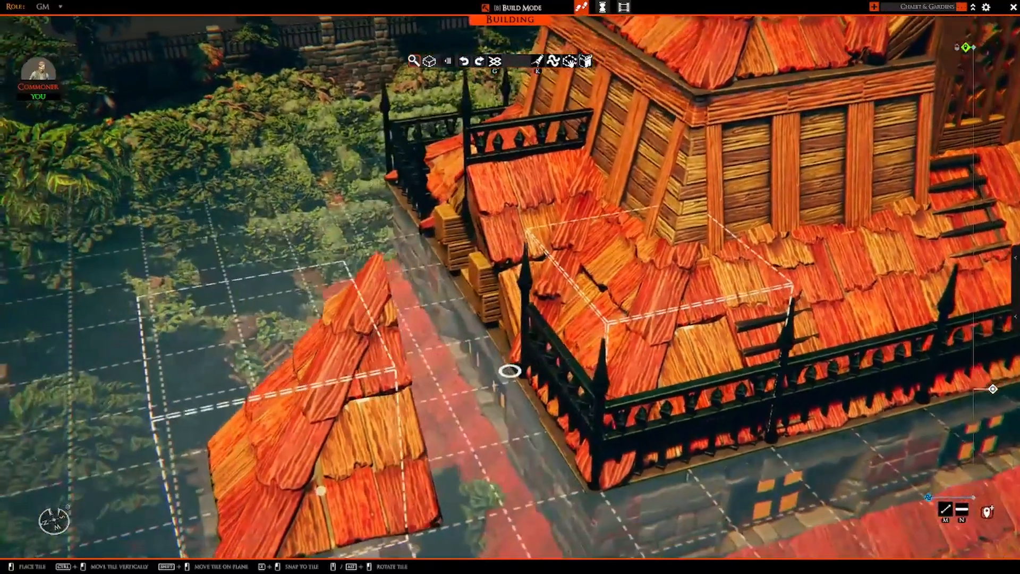
left_click(319, 489)
right_click(318, 489)
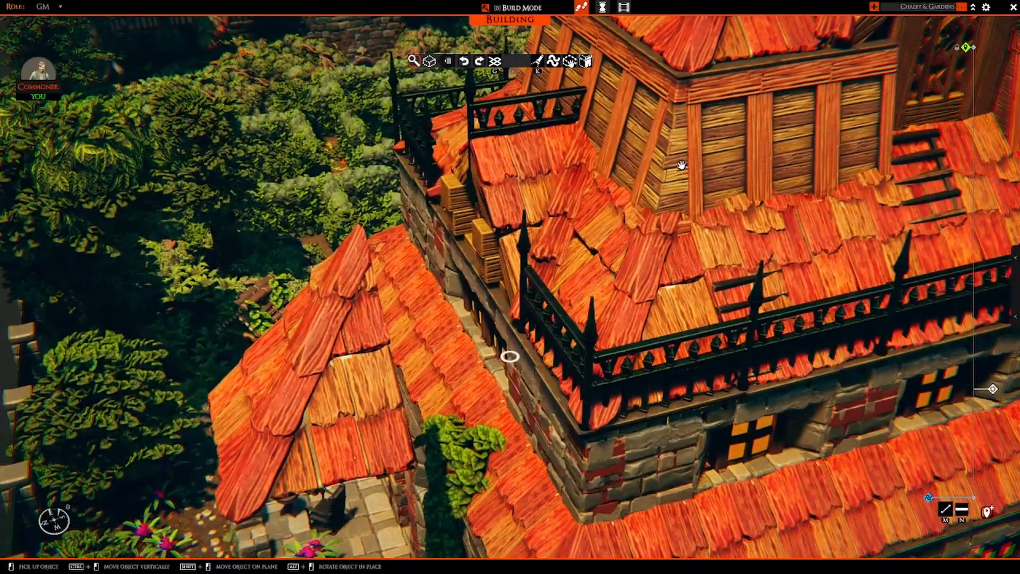
Place a copy of the slanted corner wall piece on top of the copied roof corner tile and examine their combined profile.
left_click(681, 165)
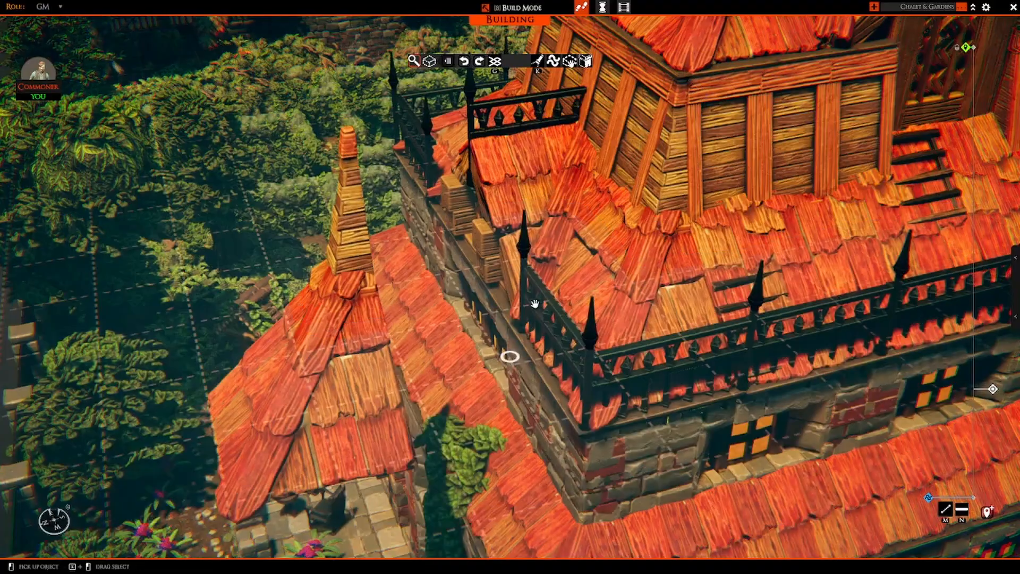
key("a")
right_click_drag(535, 303, 894, 257)
key("d")
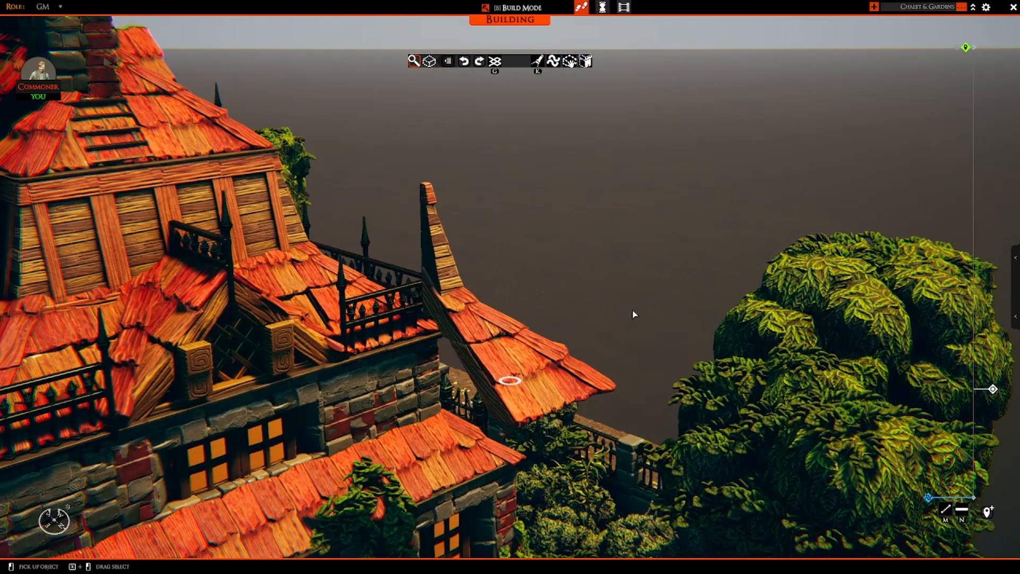
right_click_drag(633, 311, 455, 306)
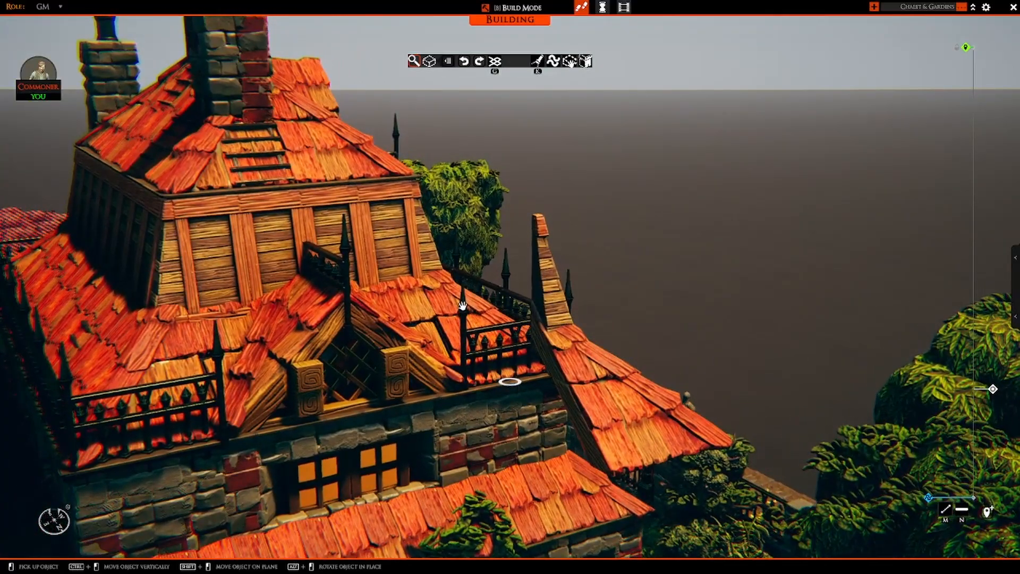
right_click_drag(739, 341, 734, 338)
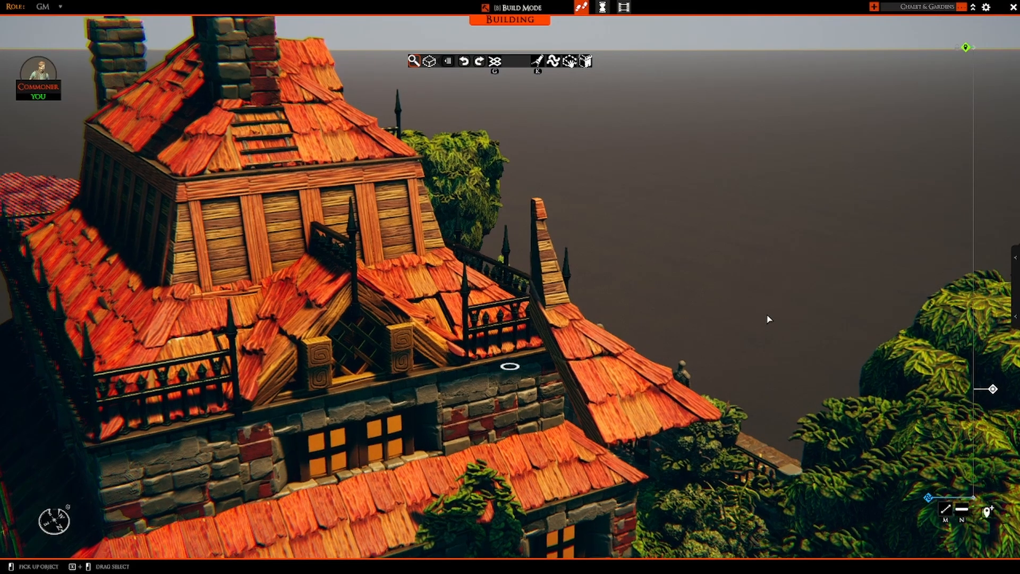
Remove the copied roof corner tile and slanted corner wall piece from the open space beside the chalet.
mouse_move(767, 318)
right_mouse_down()
mouse_move(780, 313)
mouse_move(734, 338)
mouse_move(776, 307)
right_mouse_up()
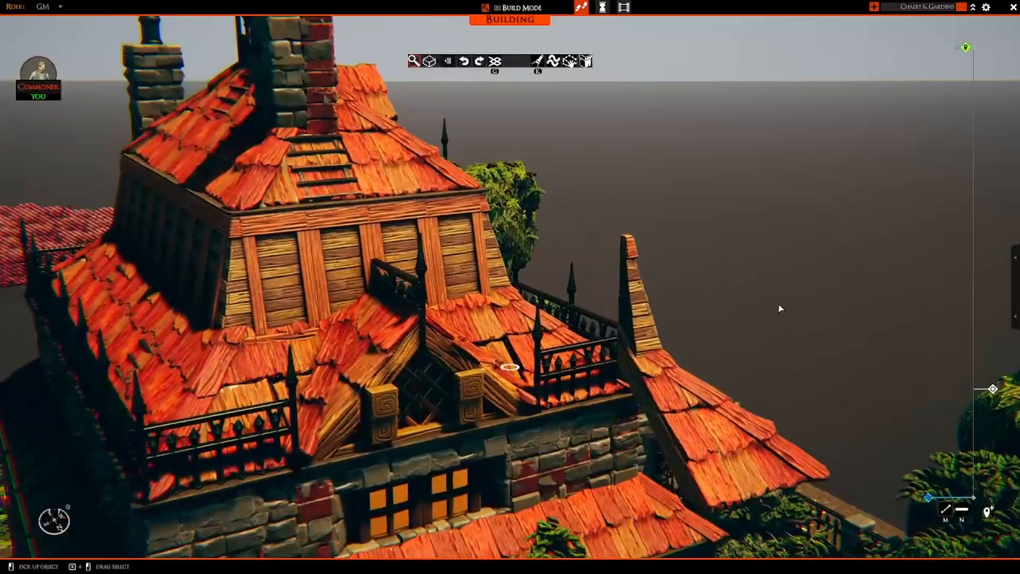
left_click(639, 319)
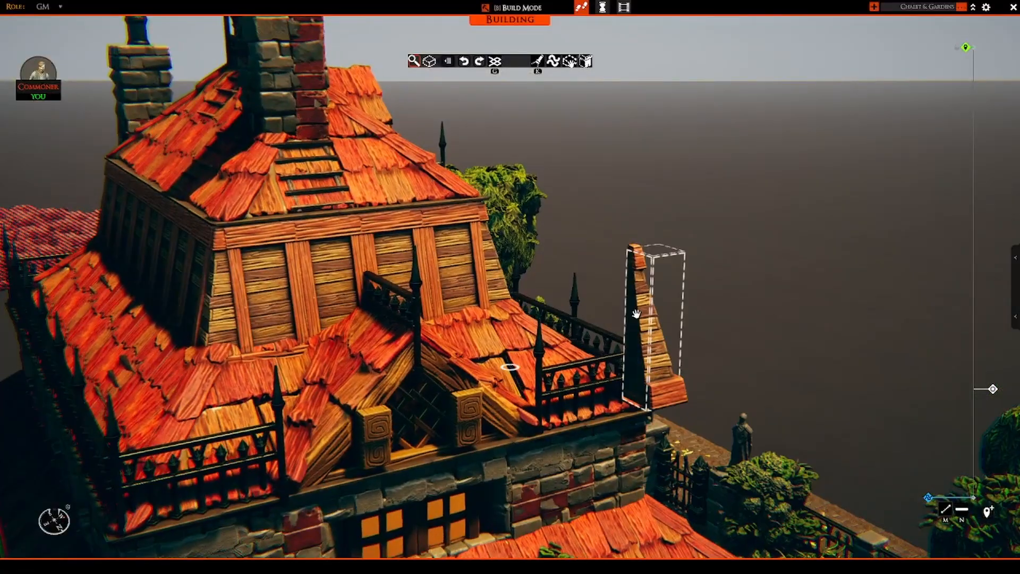
right_click(641, 319)
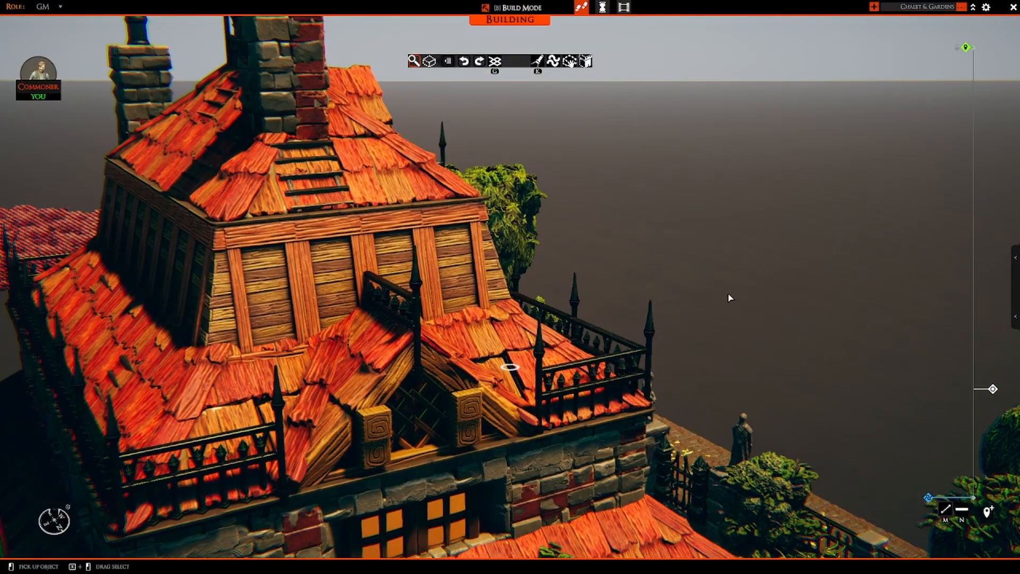
Examine the attic roof, and look up its 2x2 roof corner tile in the Tavern tile set.
scroll(728, 298, "up", 1)
right_click_drag(805, 303, 547, 291)
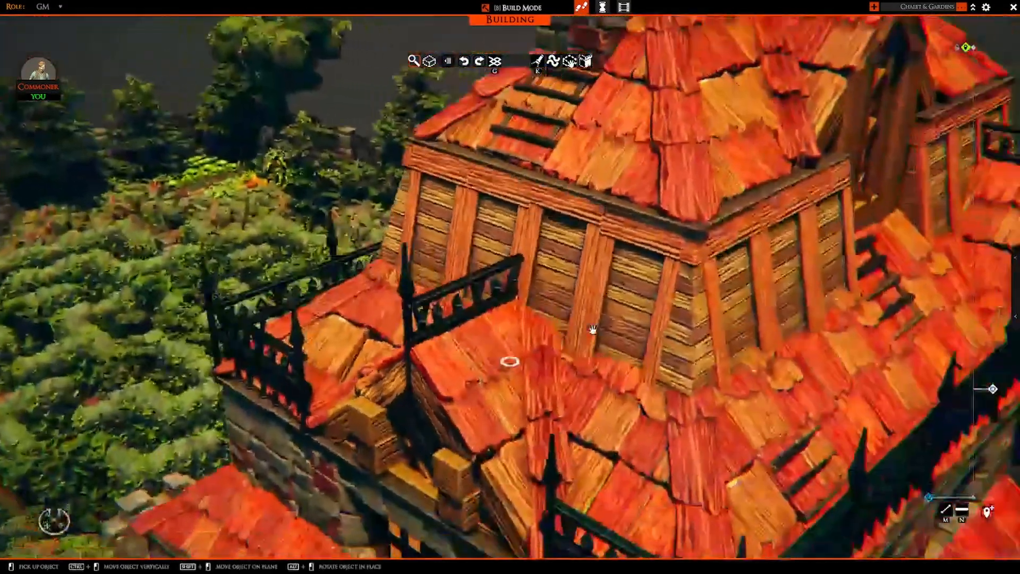
scroll(556, 295, "down", 3)
scroll(553, 291, "up", 1)
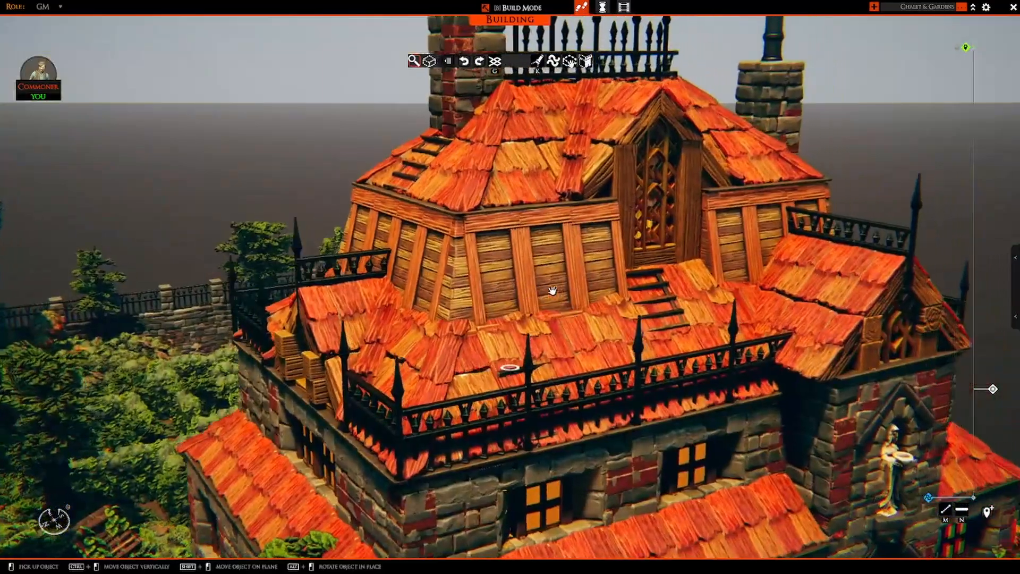
key("d")
key("w")
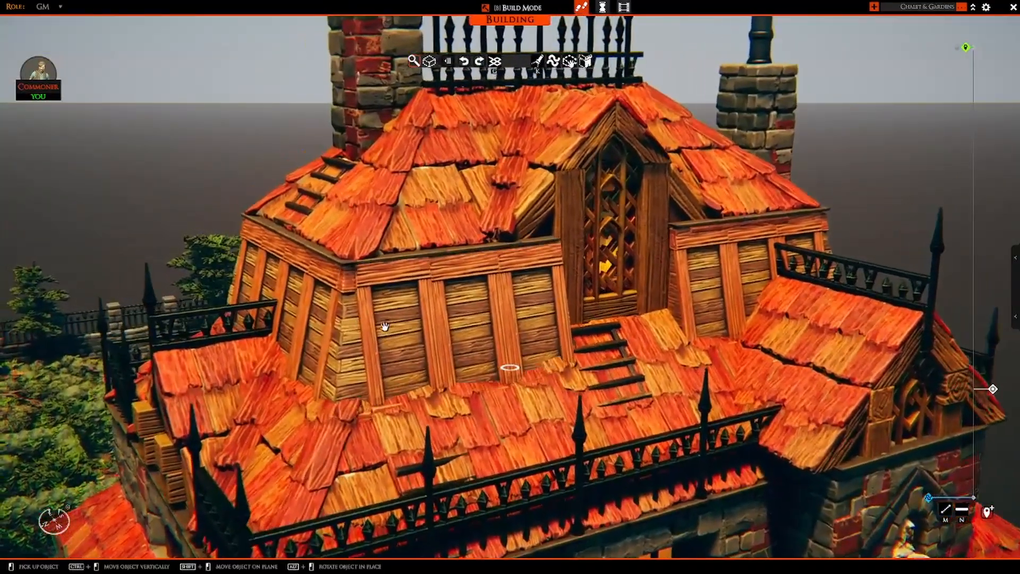
key("Tab")
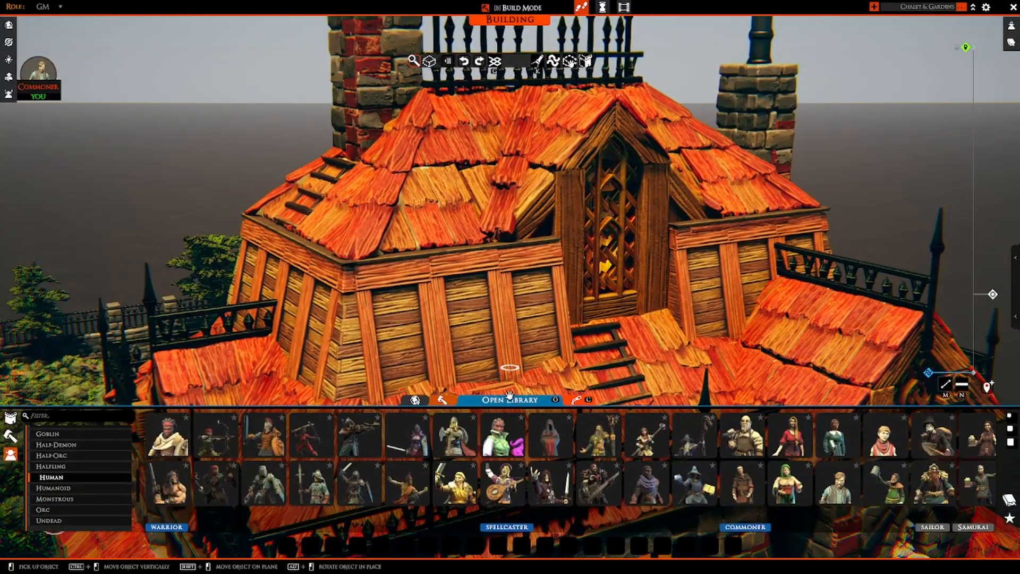
left_click(12, 419)
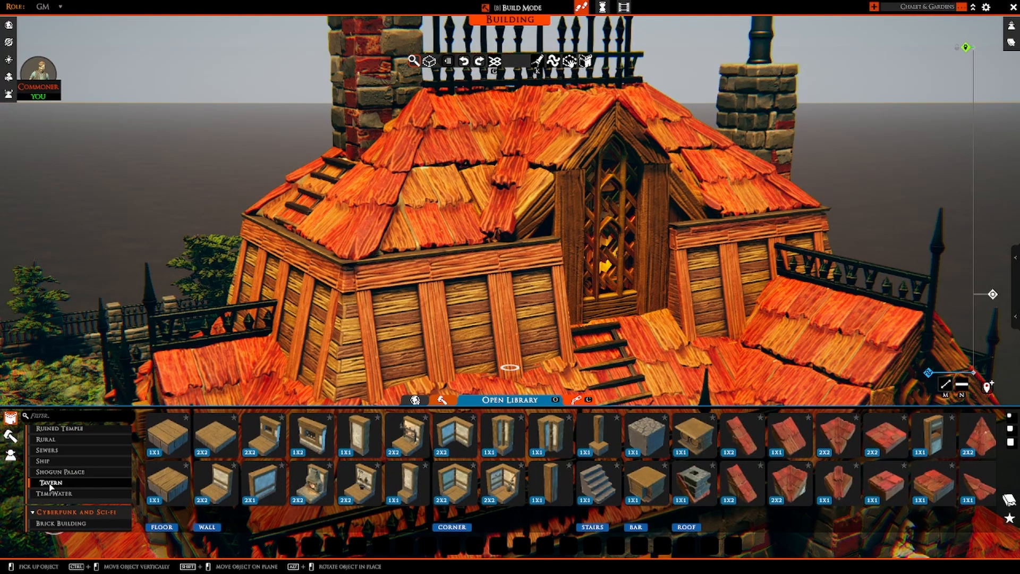
scroll(871, 437, "down", 3)
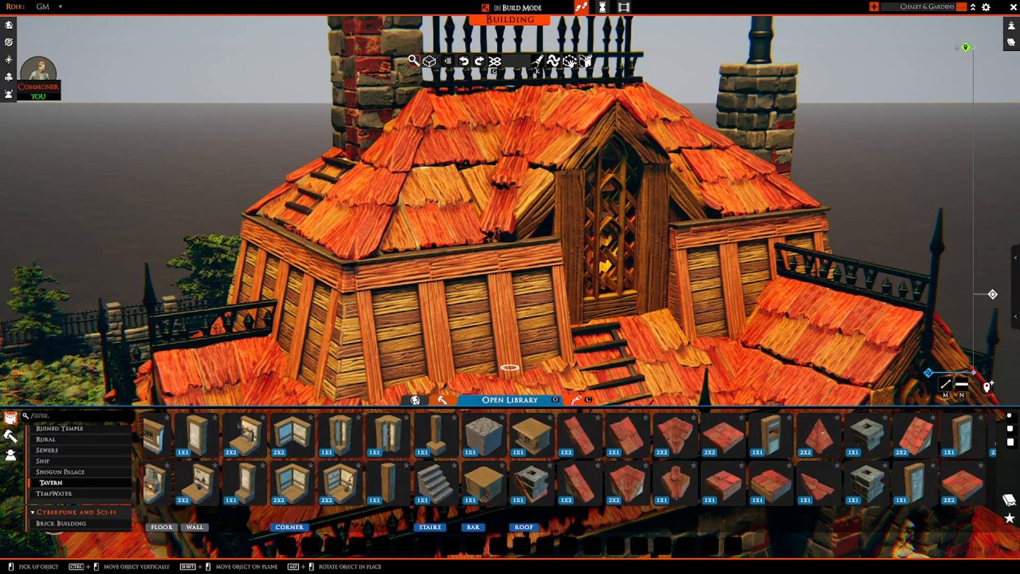
left_click(822, 433)
right_click(270, 255)
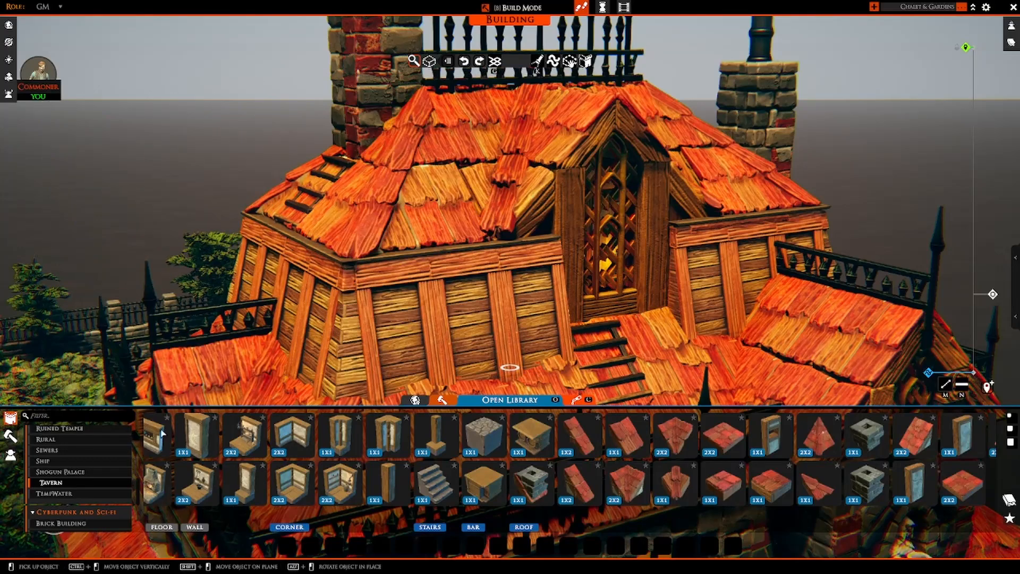
Look up the slanted 1x2 wooden wall panel in the Shogun Palace tile set and preview it in front of the attic.
left_click(91, 472)
scroll(270, 472, "up", 2)
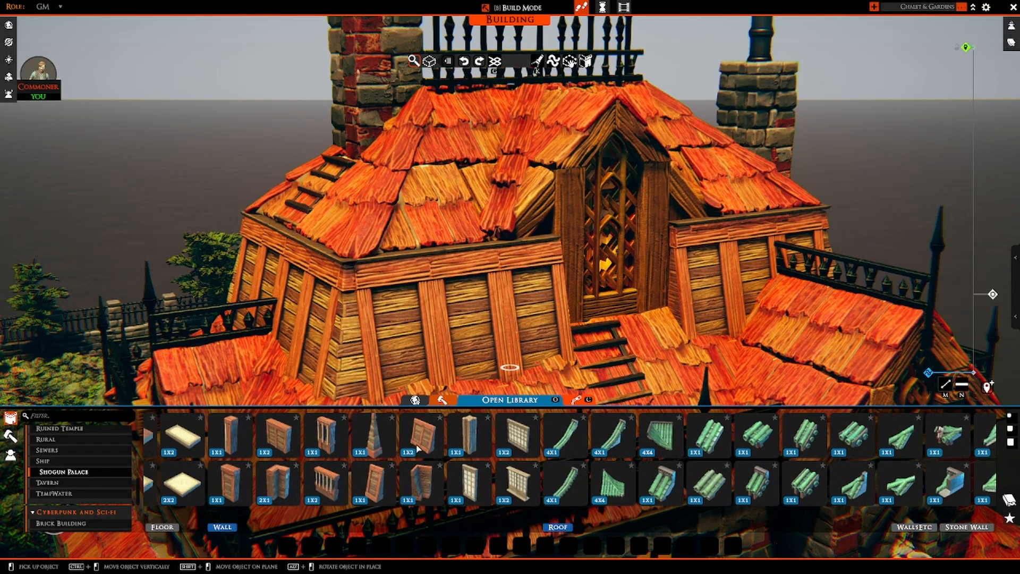
key("s")
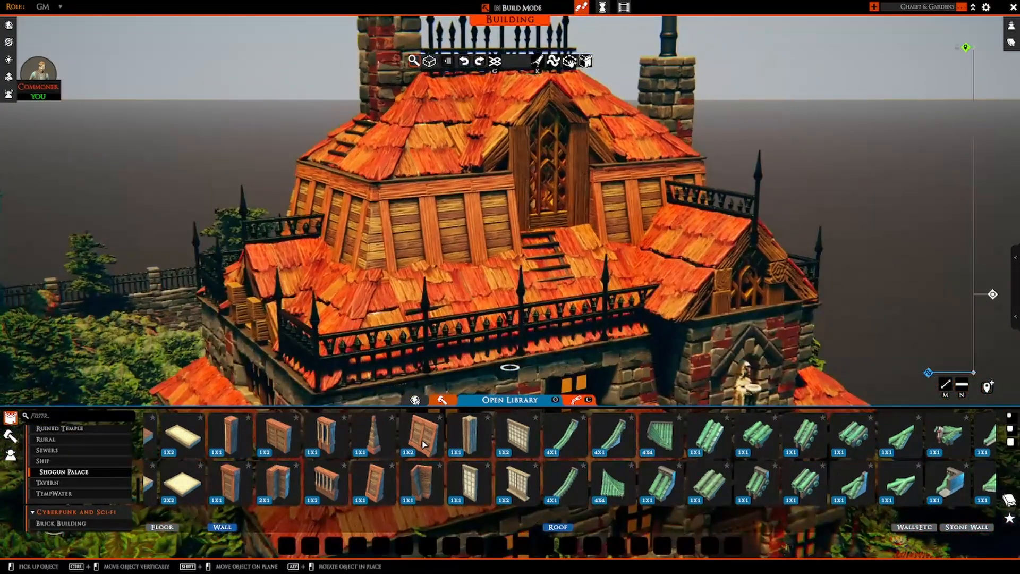
left_click(424, 444)
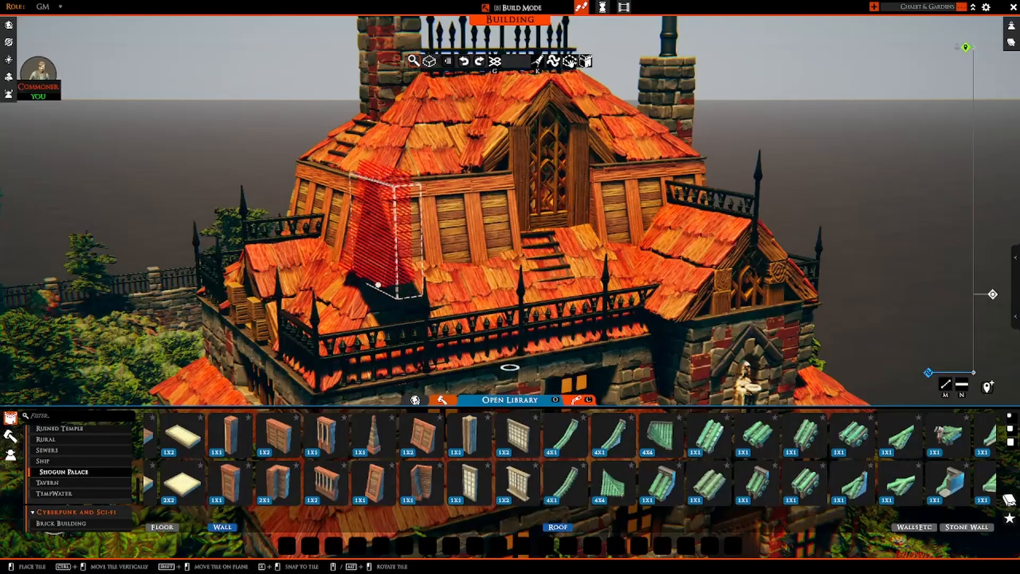
key("a")
key("a")
key("a")
key("a")
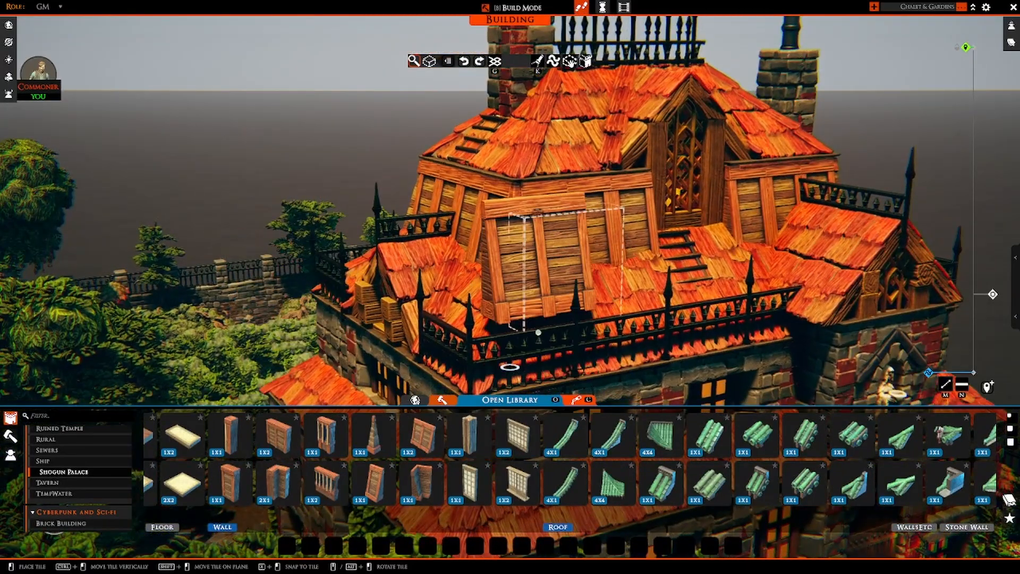
left_click(442, 329)
right_click(441, 329)
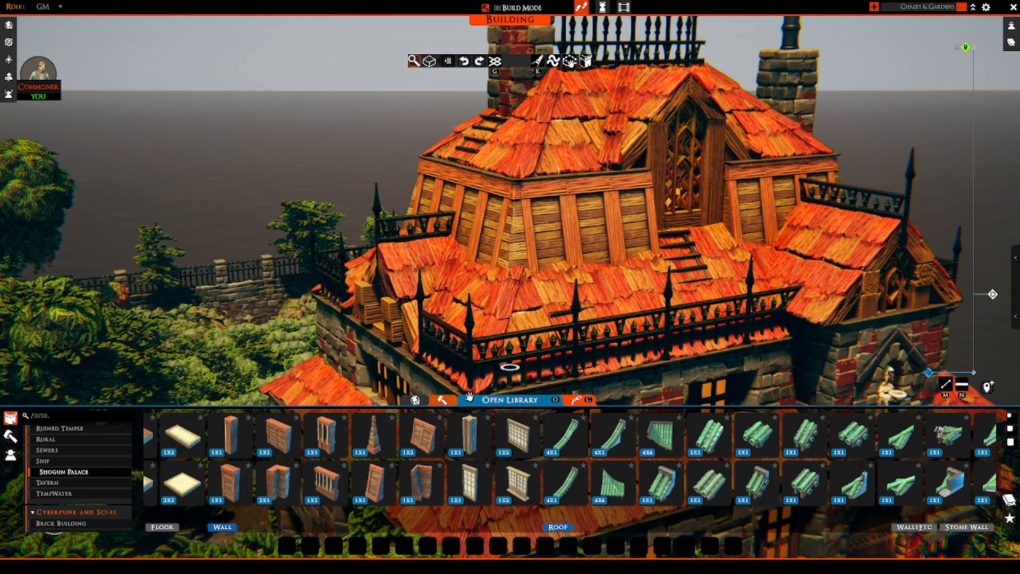
Examine the chalet's front facade from the attic roof down to the recessed windows and entrance door.
key("d")
key("w")
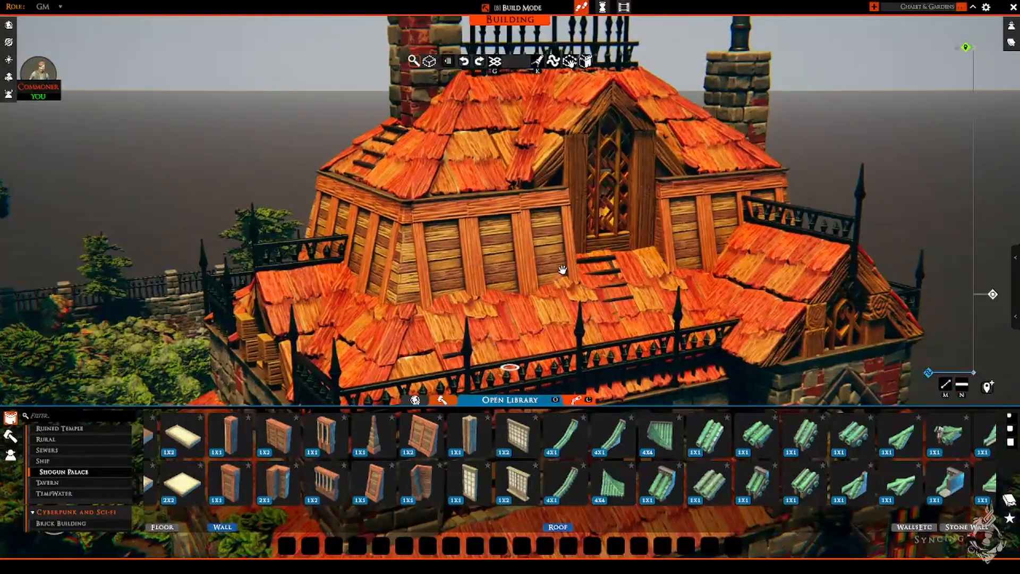
scroll(609, 248, "down", 2)
scroll(647, 220, "down", 2)
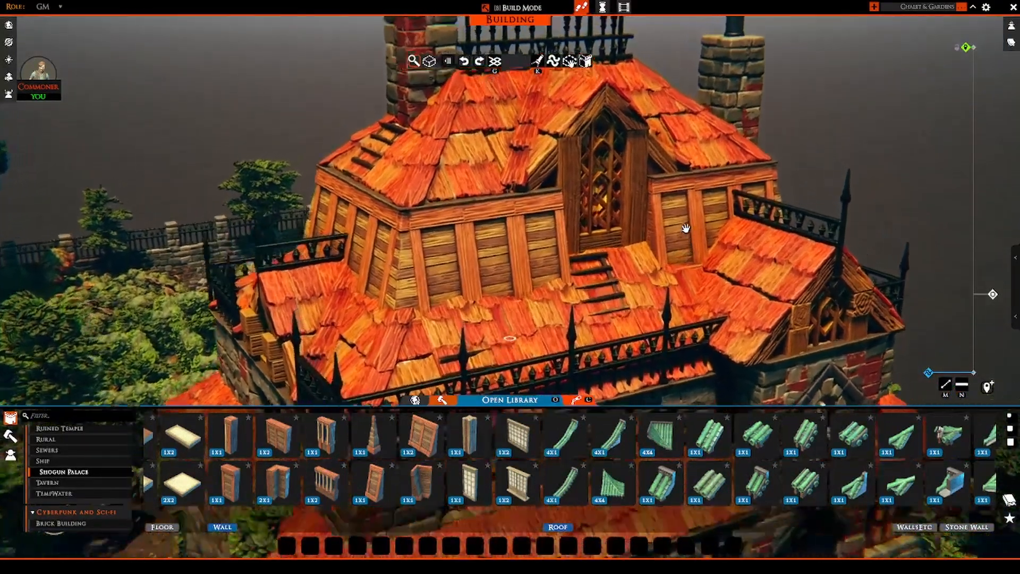
mouse_move(685, 227)
middle_mouse_down()
mouse_move(641, 223)
mouse_move(680, 220)
middle_mouse_up()
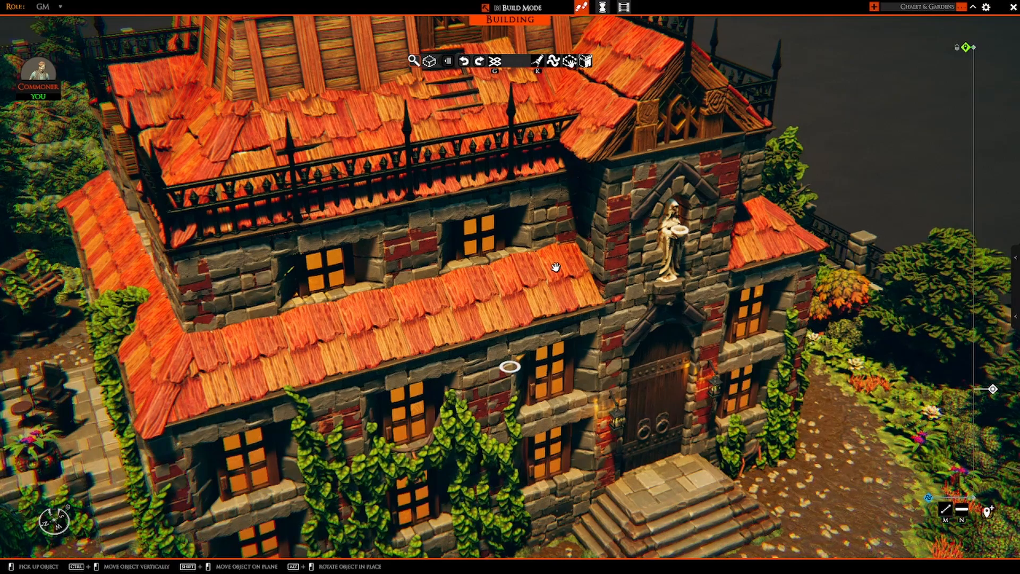
middle_click_drag(728, 283, 595, 311)
scroll(595, 311, "up", 5)
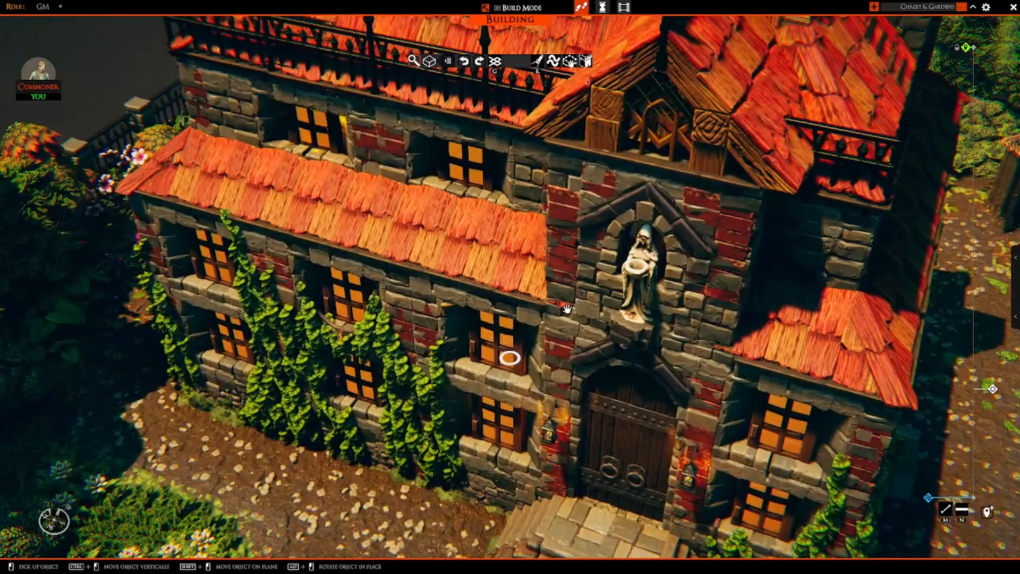
middle_click_drag(567, 308, 626, 292)
key("s")
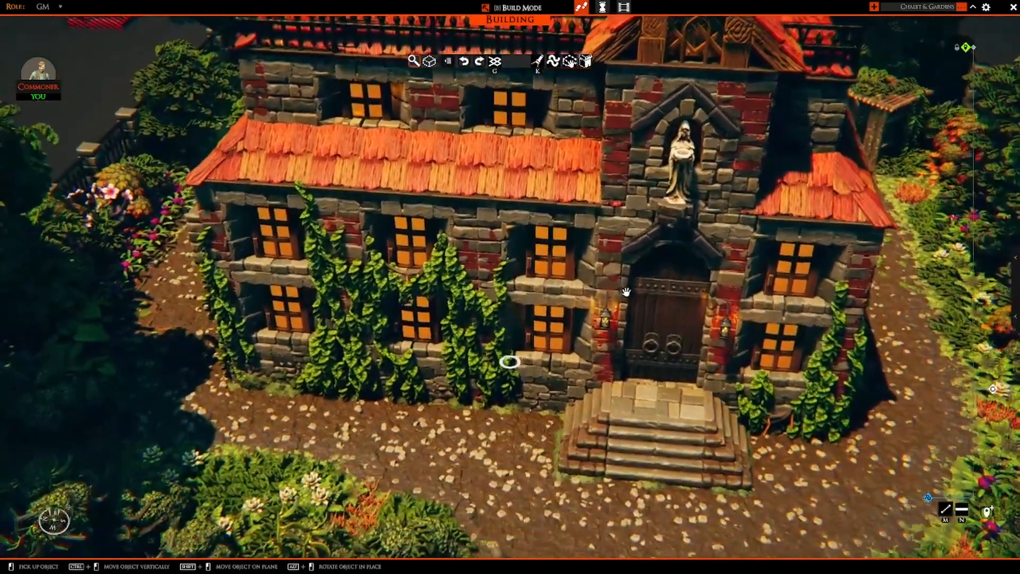
key("d")
key("d")
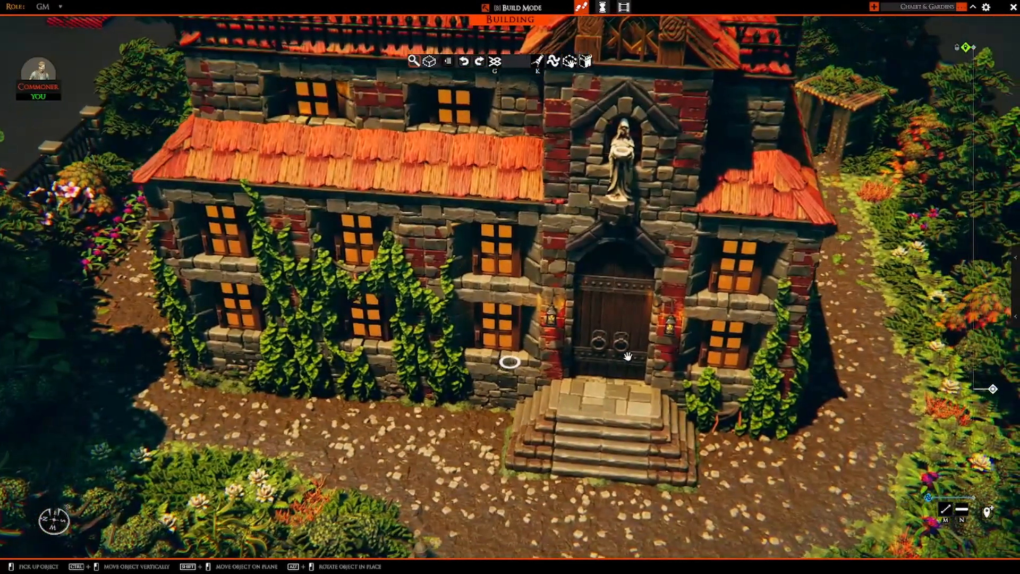
key("w")
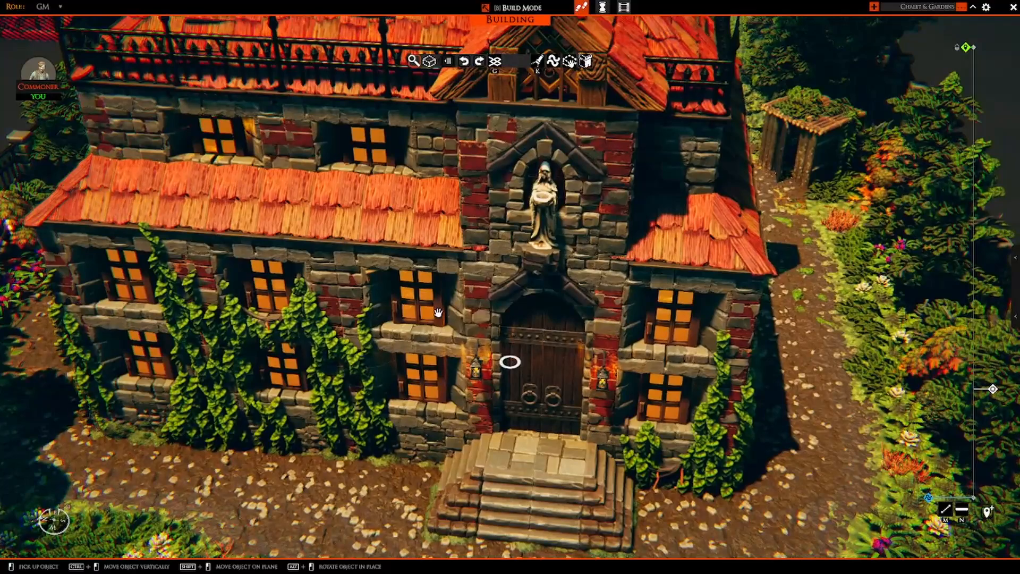
Place a copy of the facade's wooden window tile with a low stone wall piece at its base, beside the entrance steps.
left_click(419, 314)
key("a")
key("s")
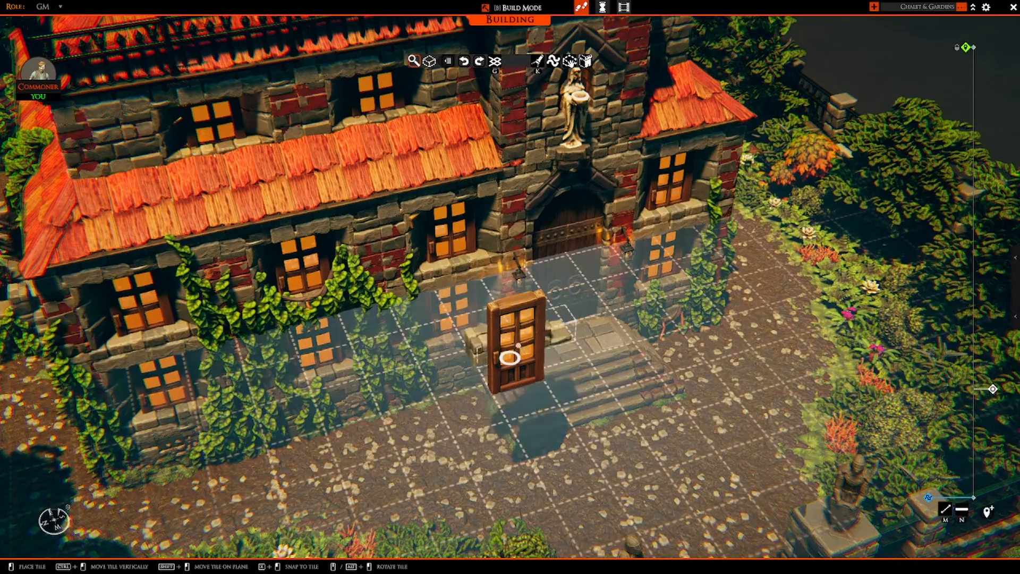
left_click(566, 420)
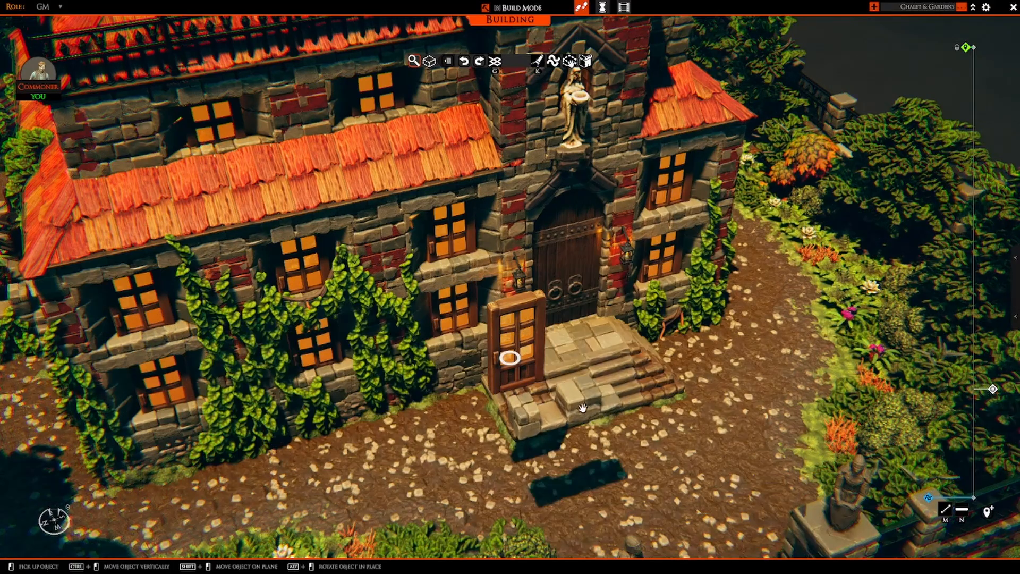
Place another low stone wall piece overlapping the first to fill its gaps beneath the copied window.
key("a")
right_click_drag(583, 409, 558, 424)
key("d")
scroll(547, 388, "down", 1)
scroll(536, 381, "up", 4)
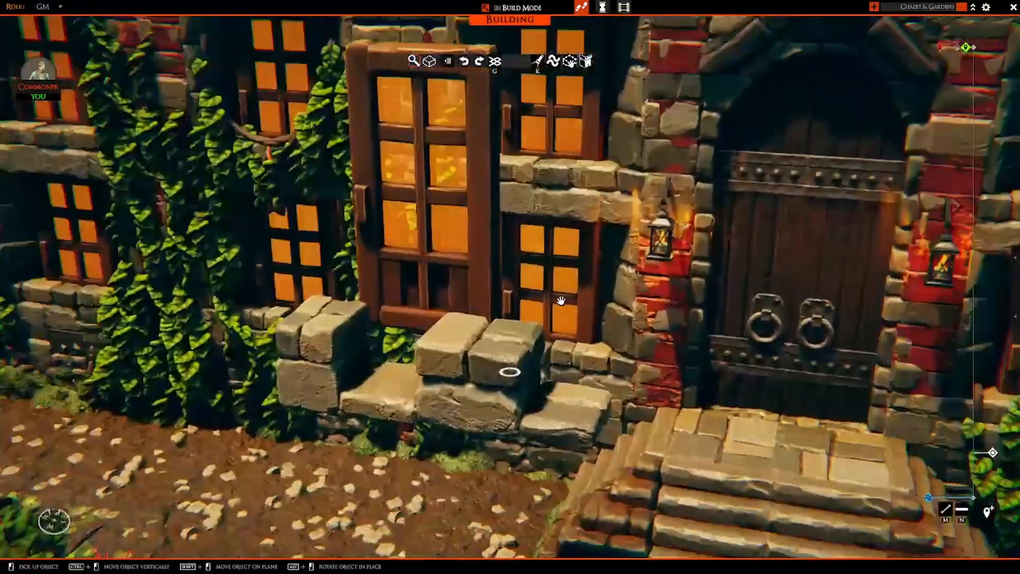
scroll(559, 298, "down", 3)
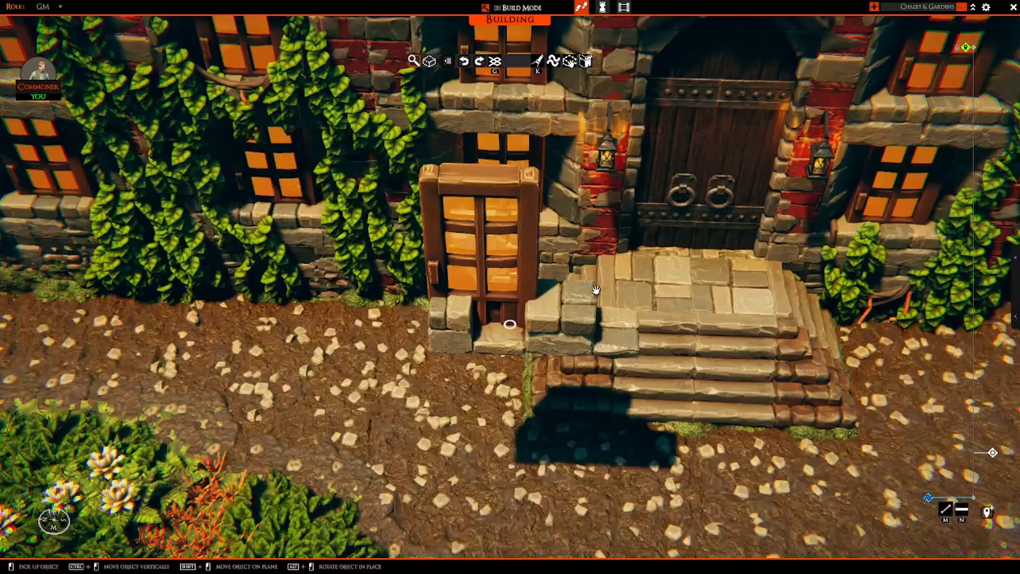
right_click_drag(595, 289, 557, 340)
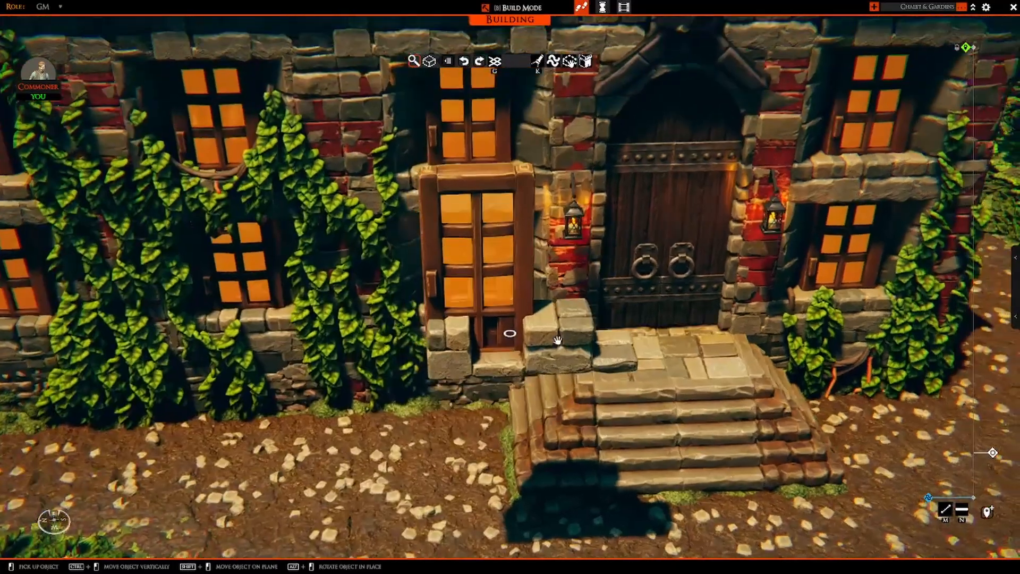
left_click(510, 333)
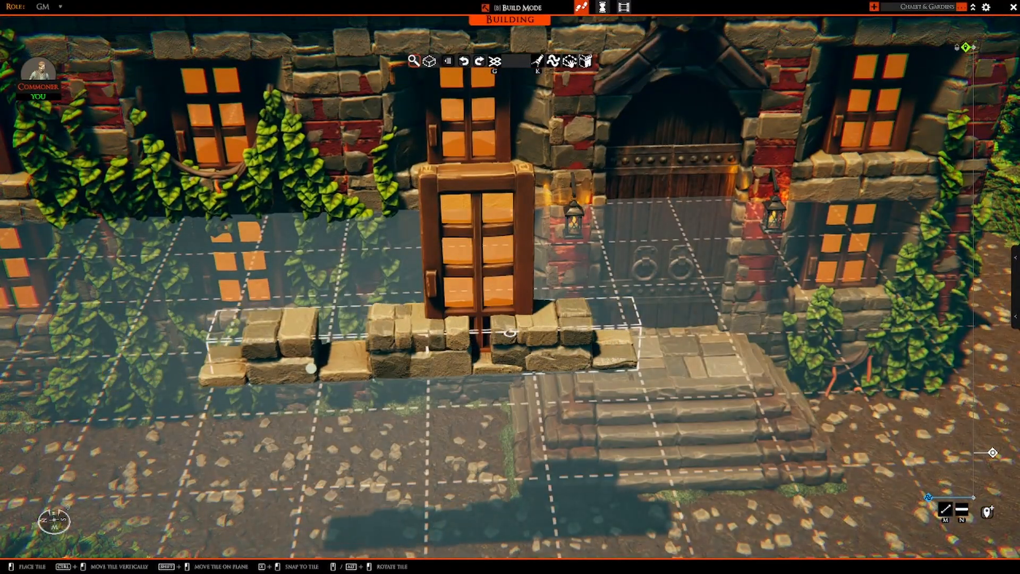
middle_click(365, 366)
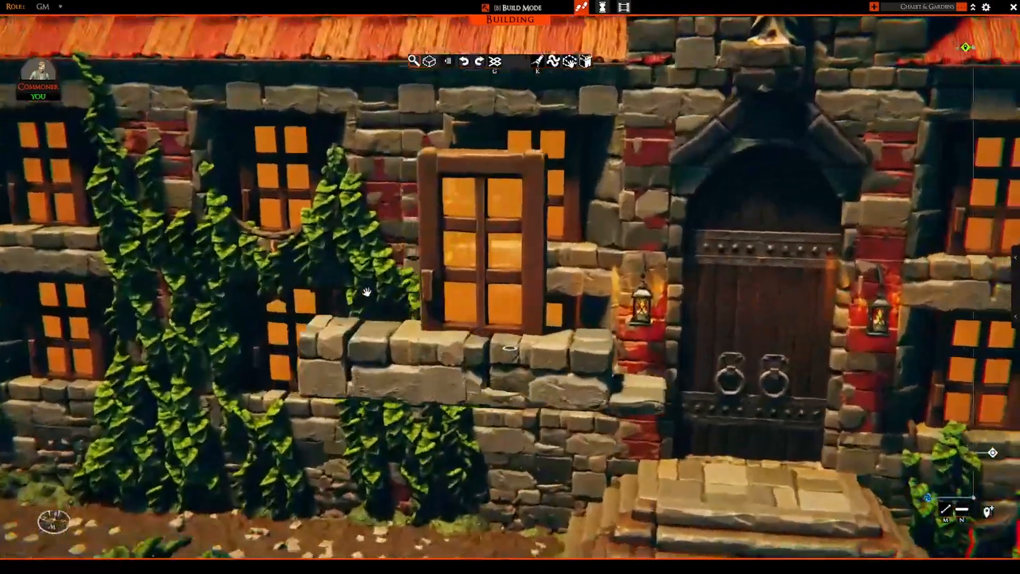
Examine the copied window and stone sill beside the entrance, comparing them with the facade's finished windows.
right_click_drag(367, 292, 406, 339)
scroll(571, 287, "down", 2)
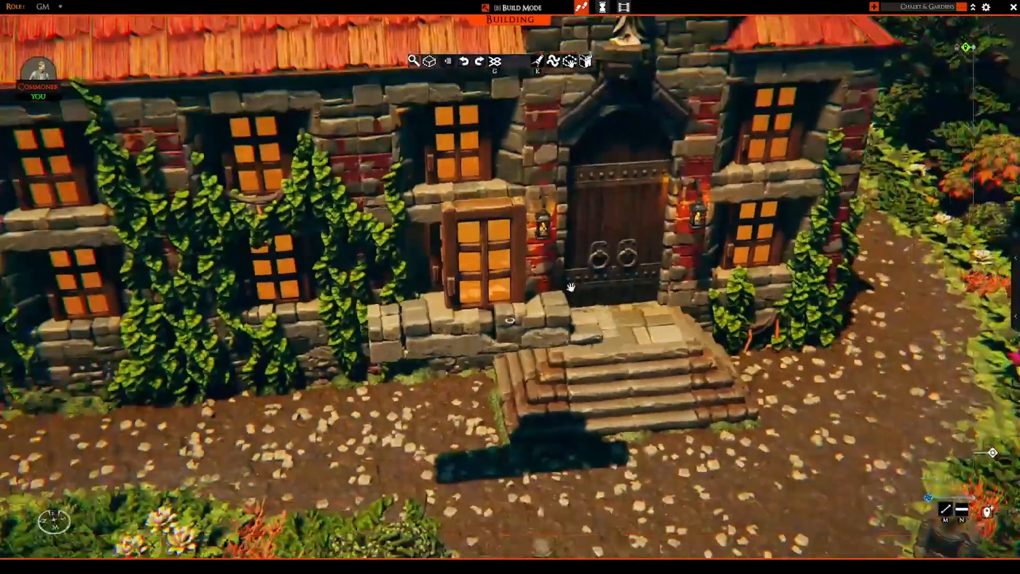
scroll(570, 287, "up", 4)
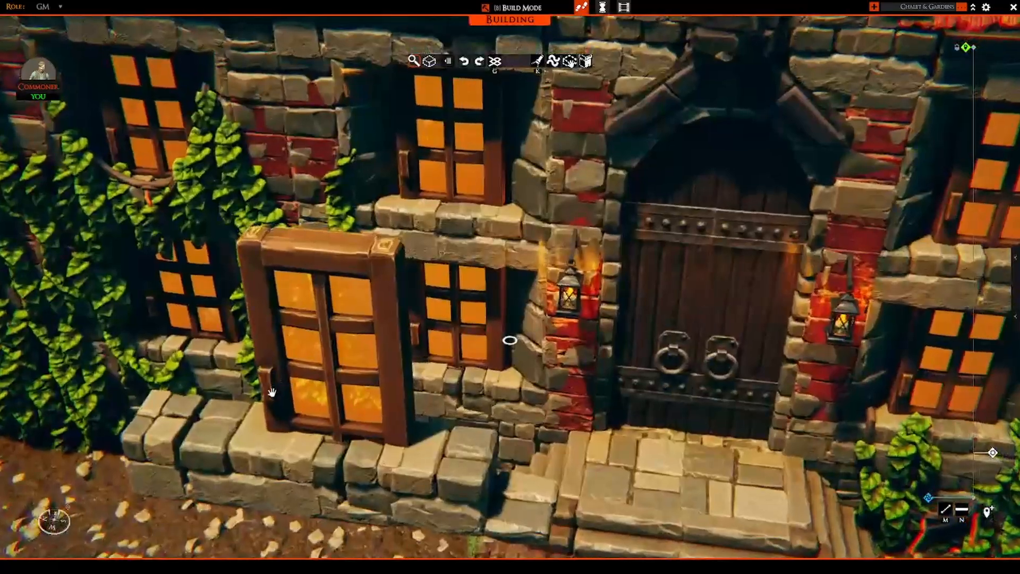
scroll(275, 376, "down", 4)
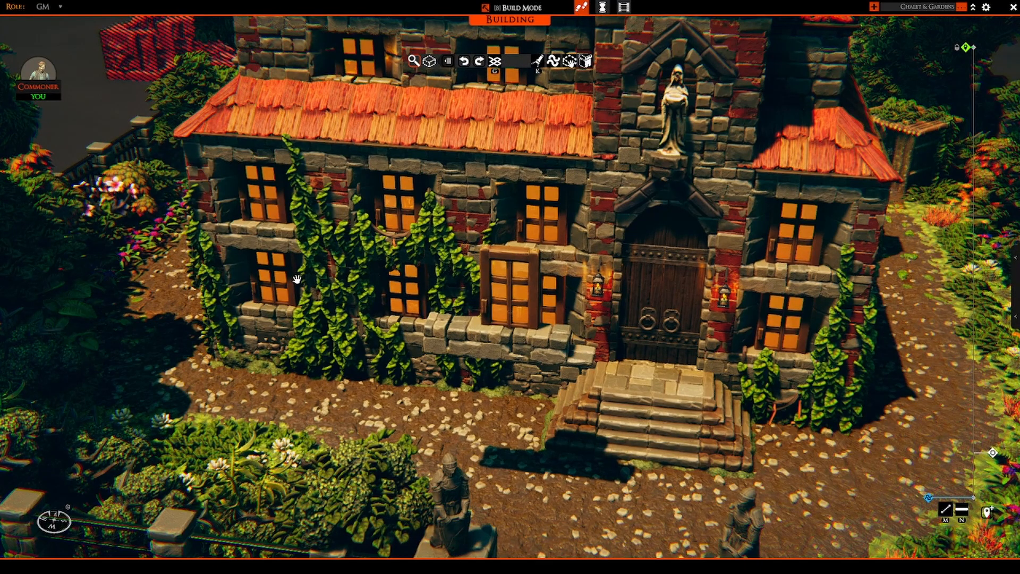
scroll(297, 279, "up", 5)
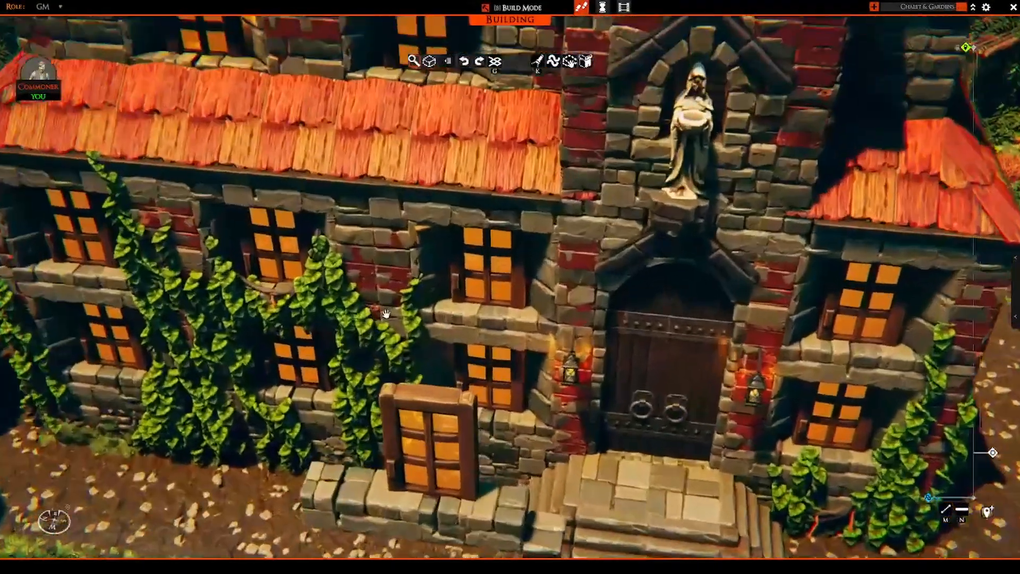
key("s")
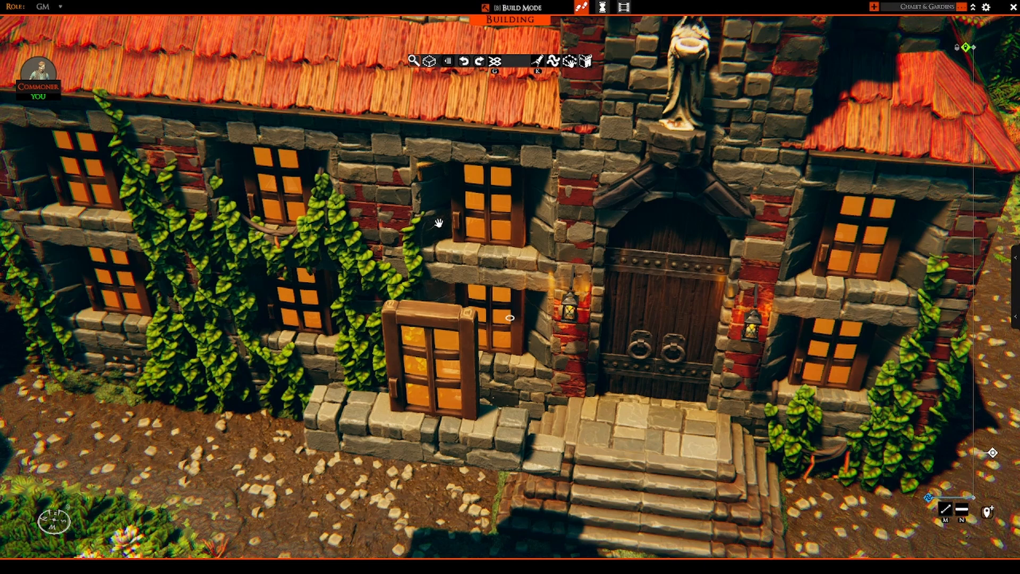
middle_click_drag(419, 448, 410, 151)
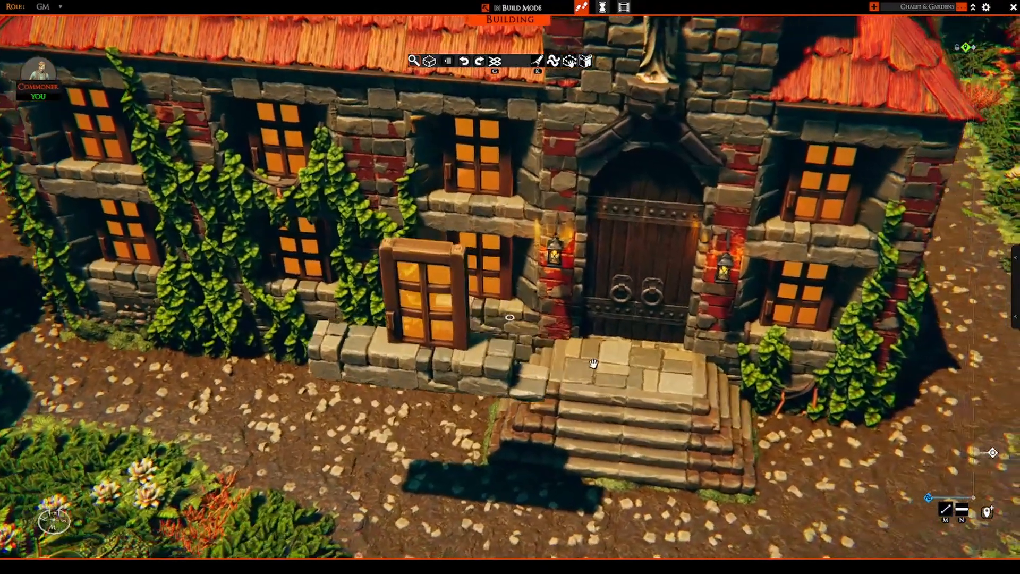
Place a copy of the facade's angled stone pillar on each side of the copied window, standing on its sill.
left_click(418, 152)
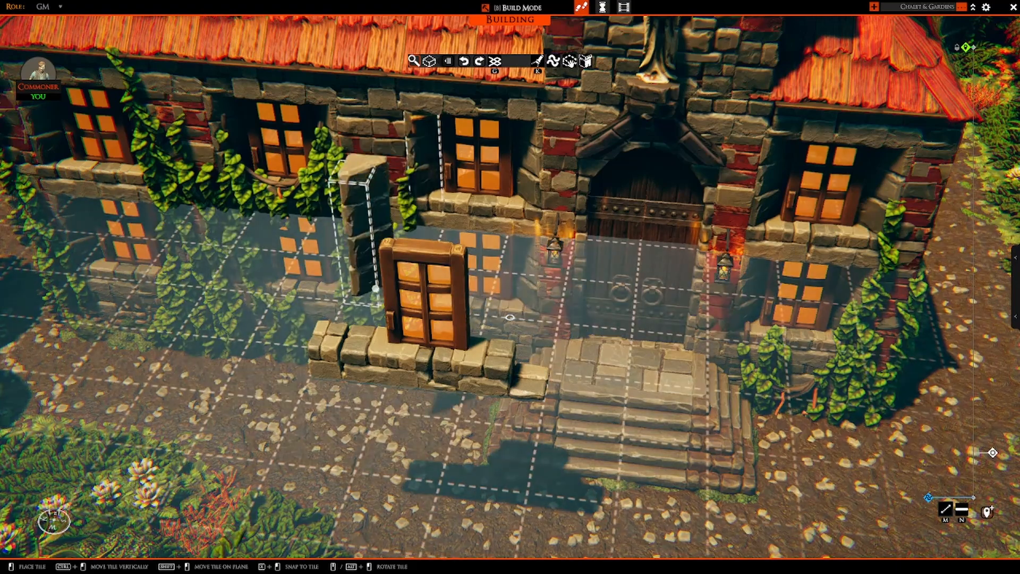
left_click(372, 374)
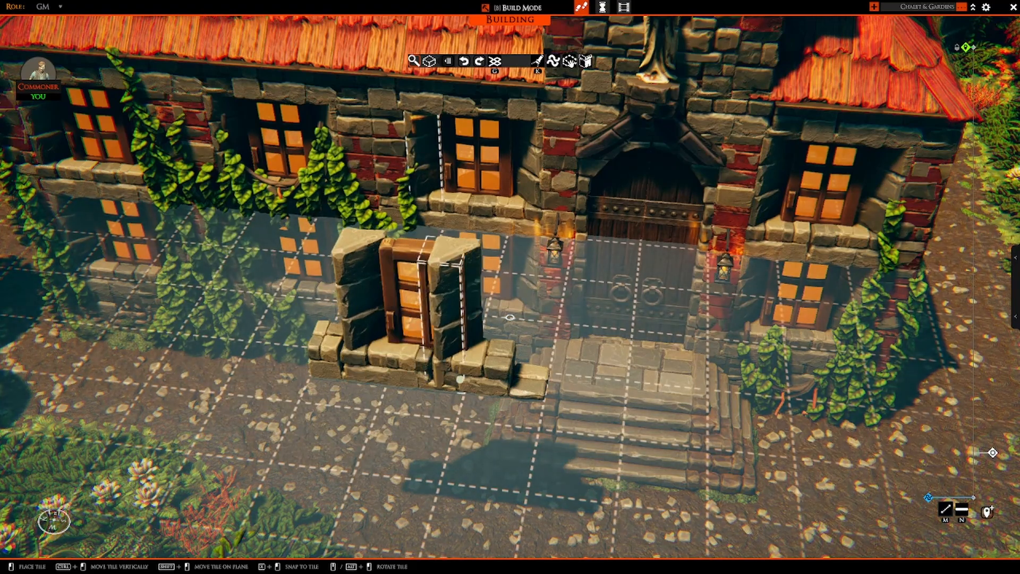
middle_click_drag(433, 375, 549, 169)
middle_click(513, 378)
left_click(501, 381)
right_click(534, 364)
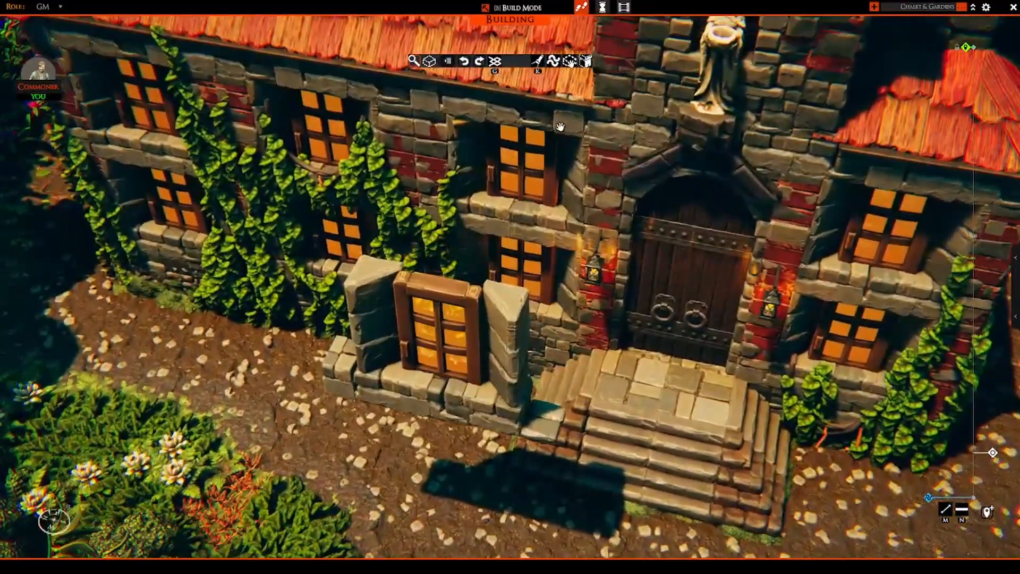
Place two overlapping copies of the low stone wall piece across the pillars above the copied window as a lintel.
double_click(485, 108)
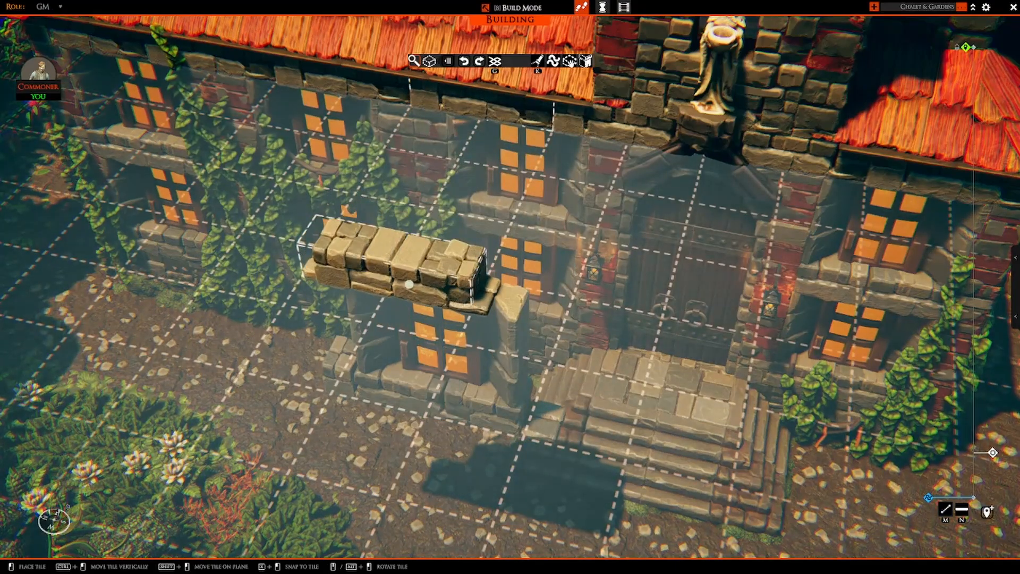
left_click(409, 284)
left_click(492, 301)
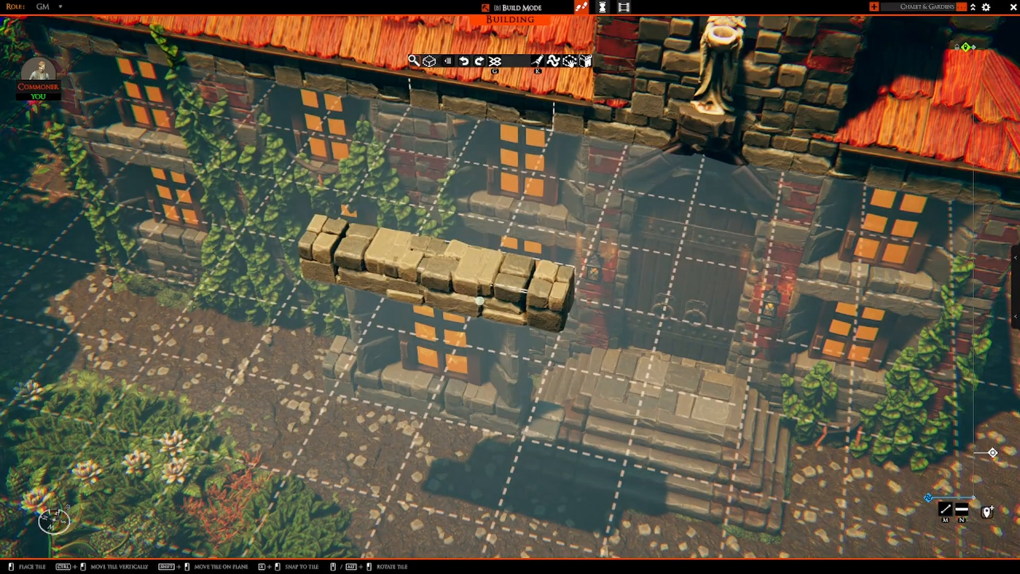
right_click(480, 301)
right_click_drag(587, 319, 602, 255)
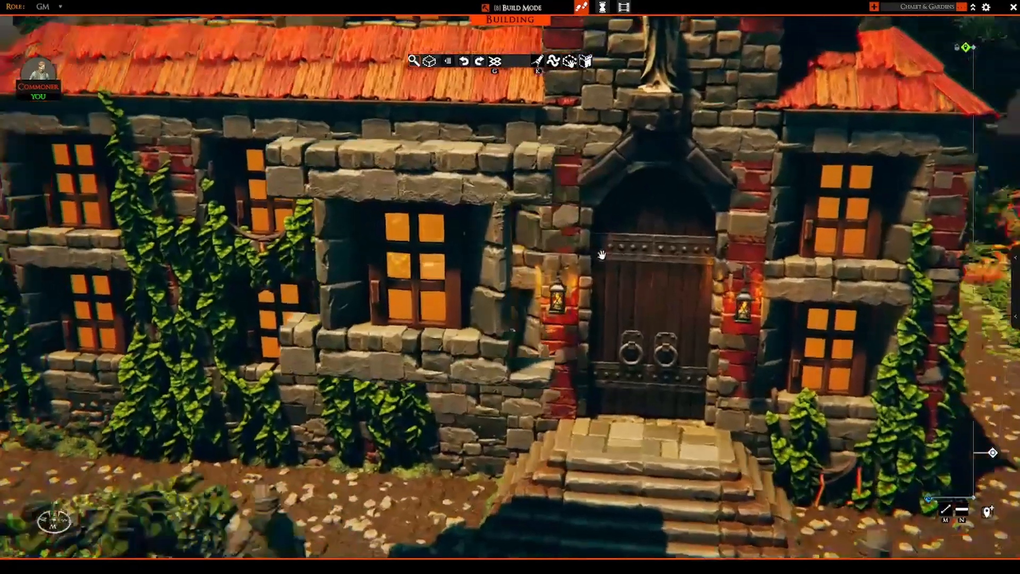
Place a copy of the facade's square stone pillar at each end of the window frame, between sill and lintel.
scroll(601, 255, "down", 5)
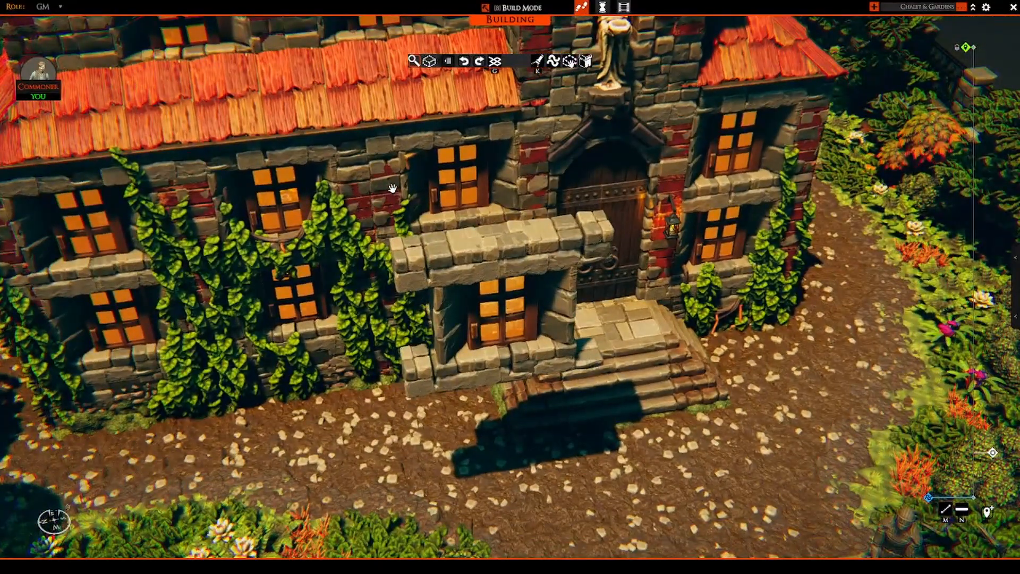
left_click(392, 188)
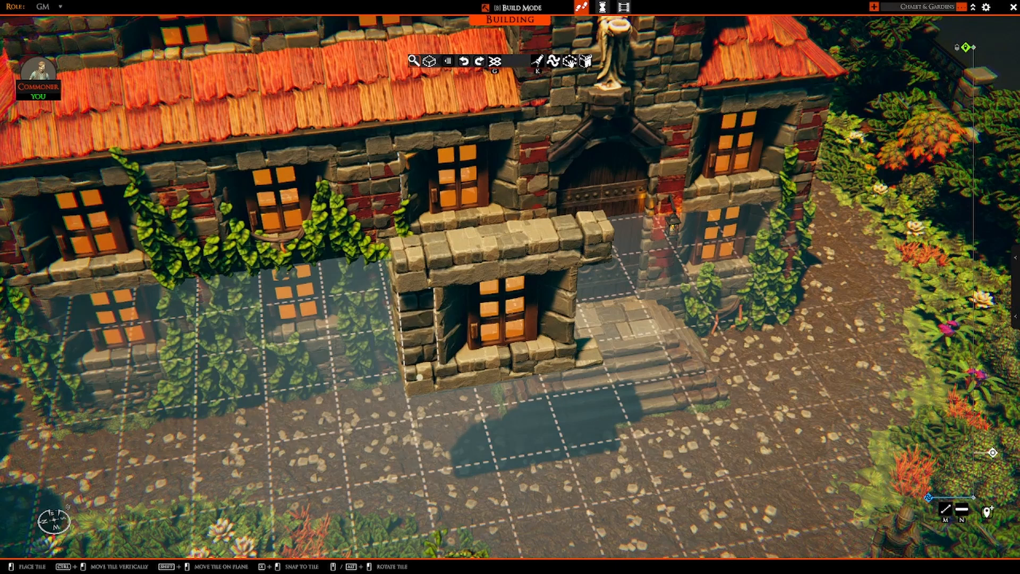
left_click(580, 351)
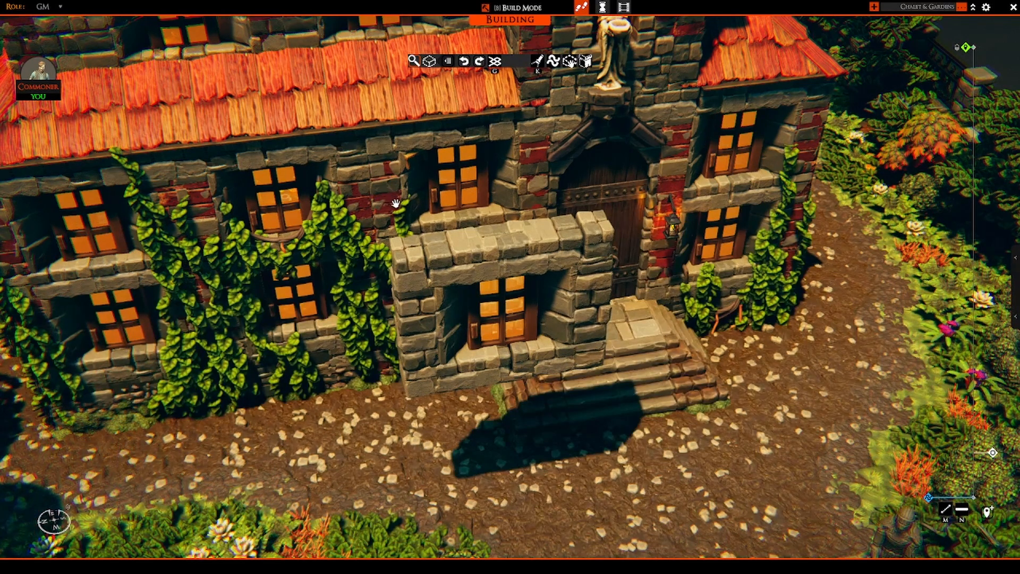
Look through the tile library to the Doors set and preview its 1x1 wooden window tile without placing it.
middle_click_drag(348, 300, 318, 324)
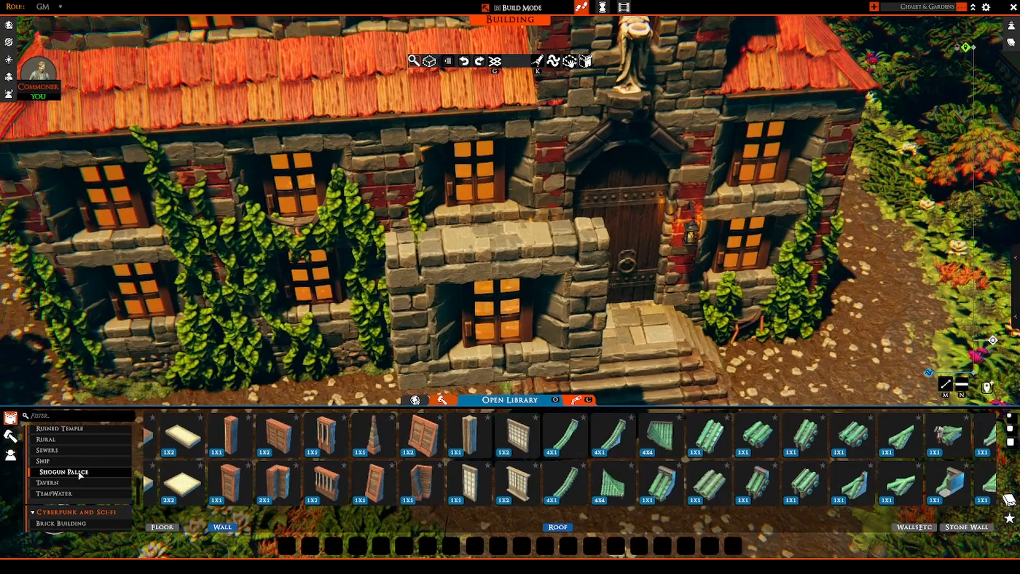
scroll(80, 475, "up", 2)
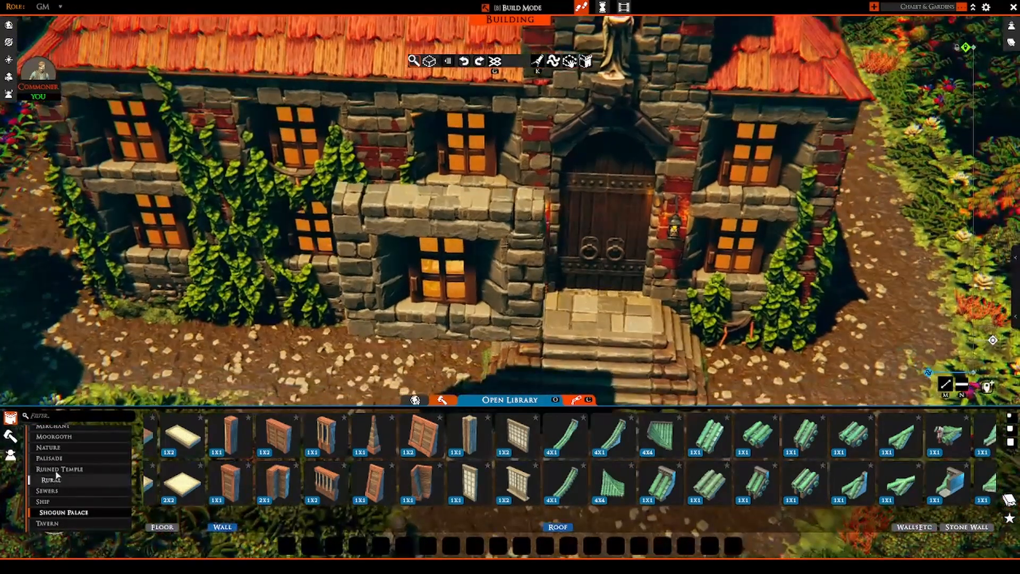
left_click(51, 501)
scroll(58, 468, "up", 4)
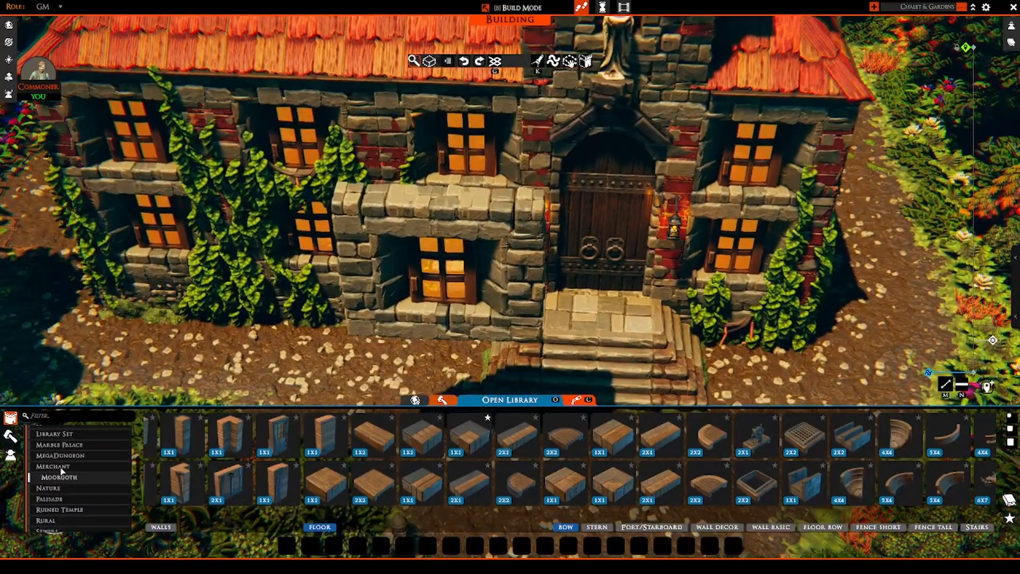
left_click(53, 442)
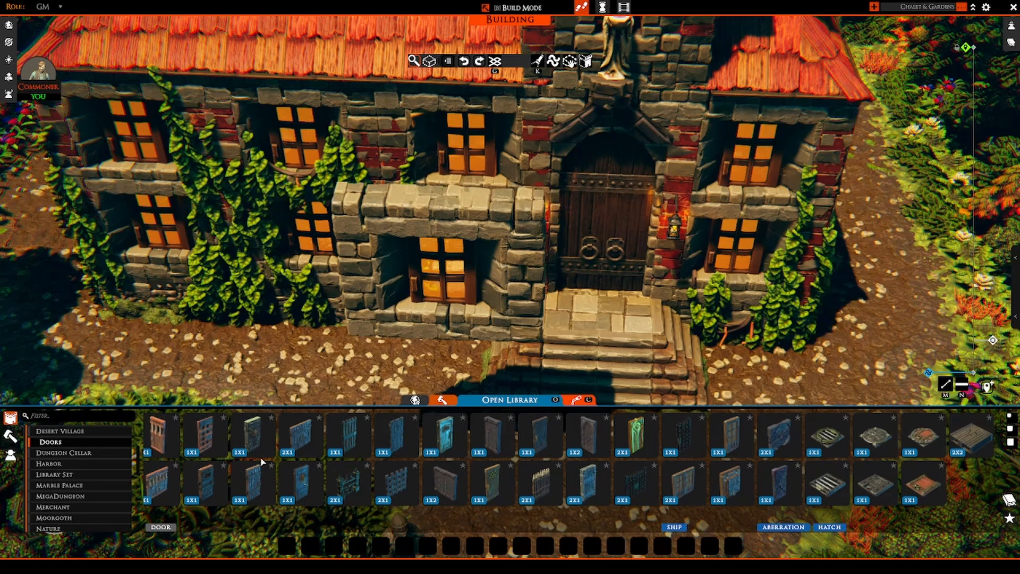
left_click(742, 436)
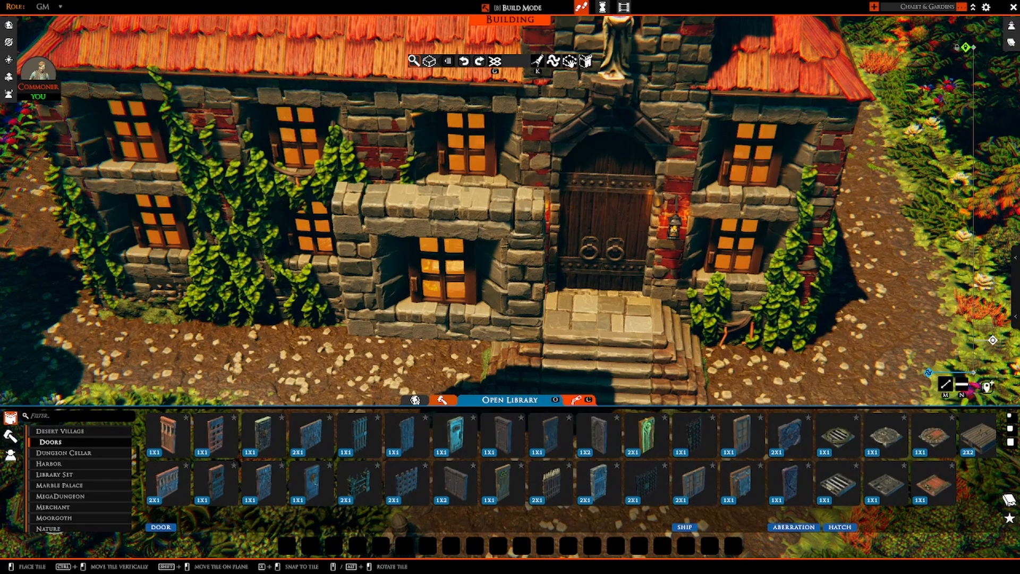
right_click(607, 335)
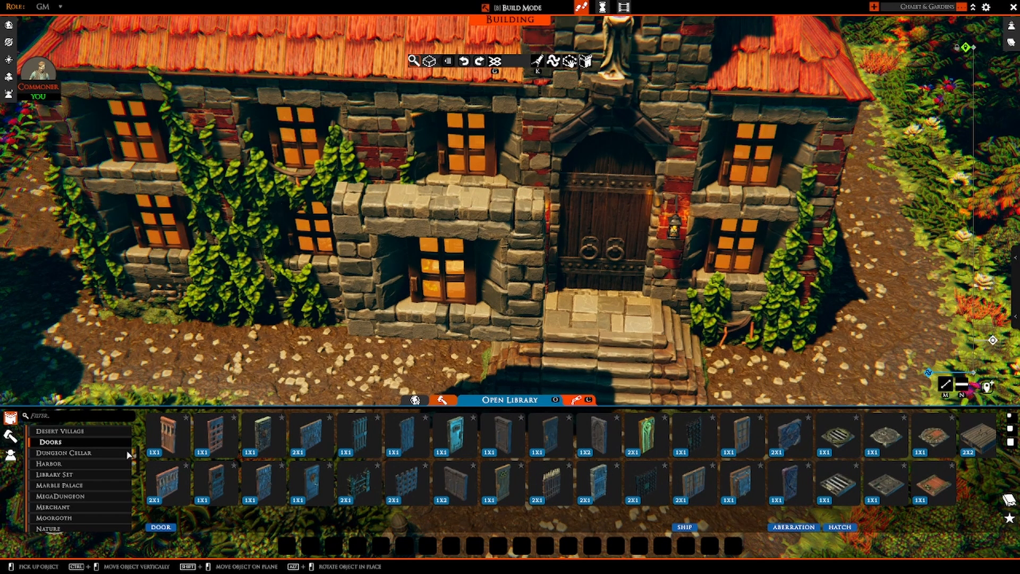
Show the MegaDungeon set and preview its low 2x2 stone wall tile used for the sills, without placing it.
left_click(84, 498)
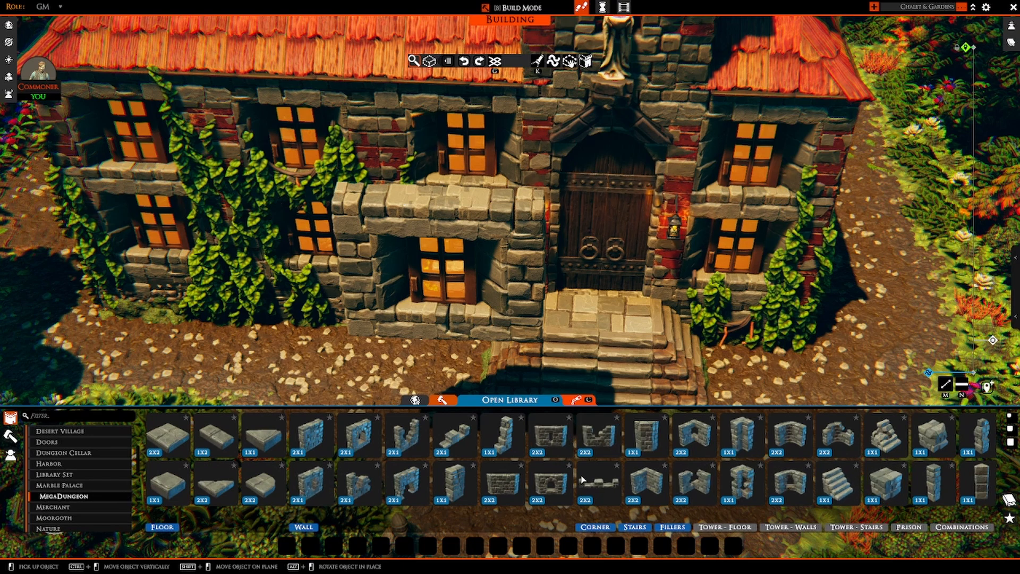
left_click(599, 481)
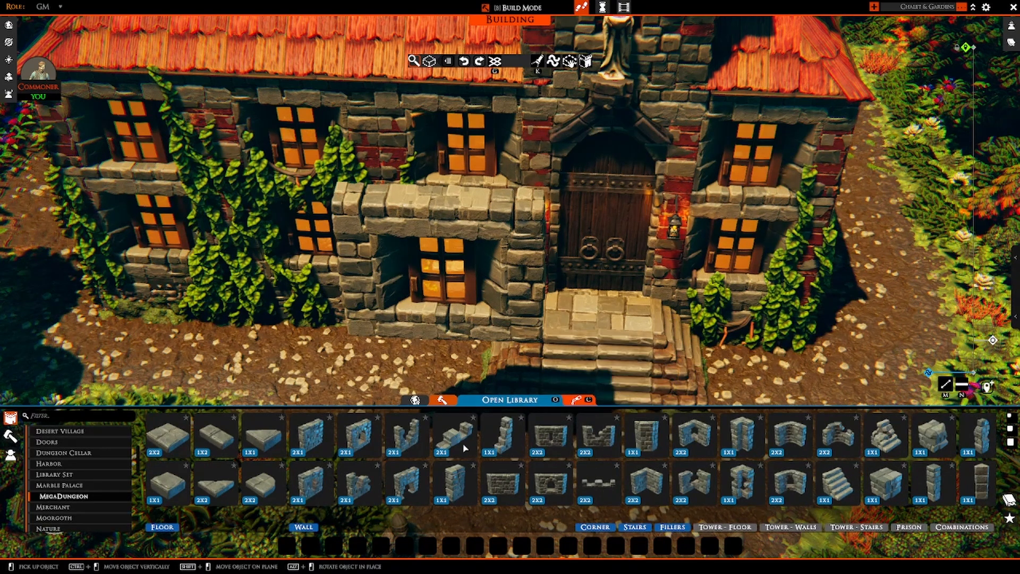
key("shift")
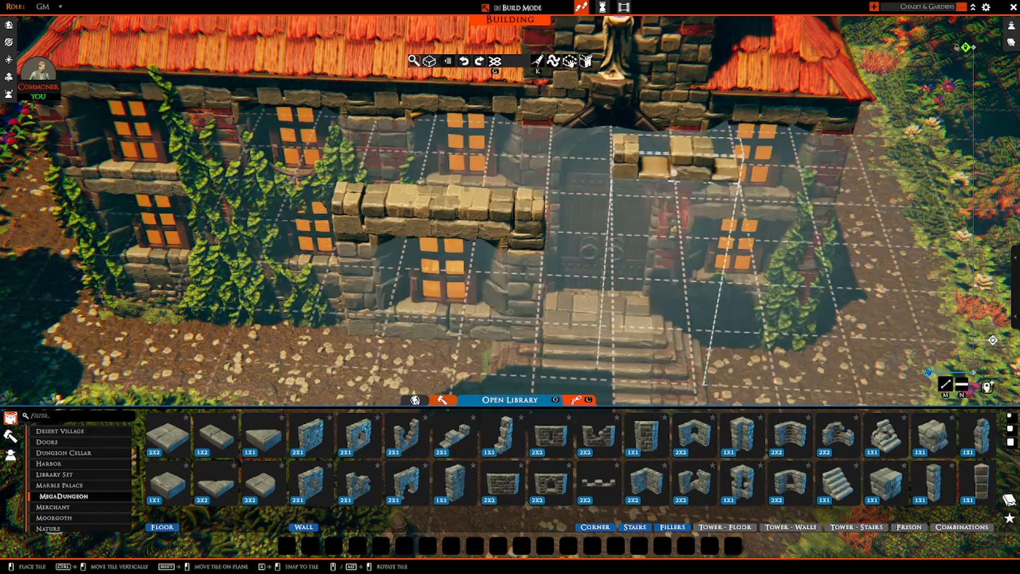
right_click(649, 248)
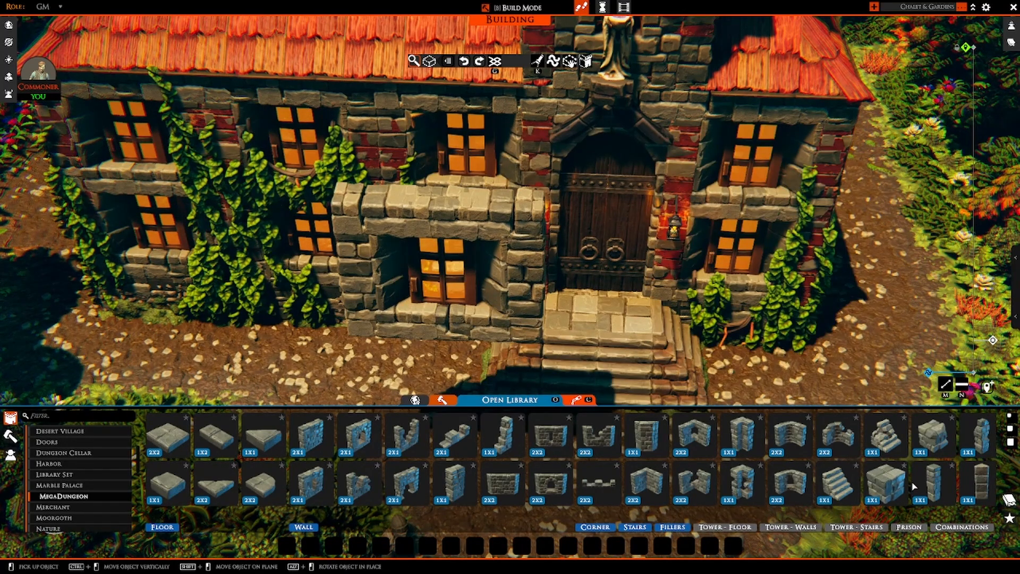
Preview the triangular and square 1x1 stone pillar tiles from the MegaDungeon set without placing them.
scroll(933, 487, "down", 2)
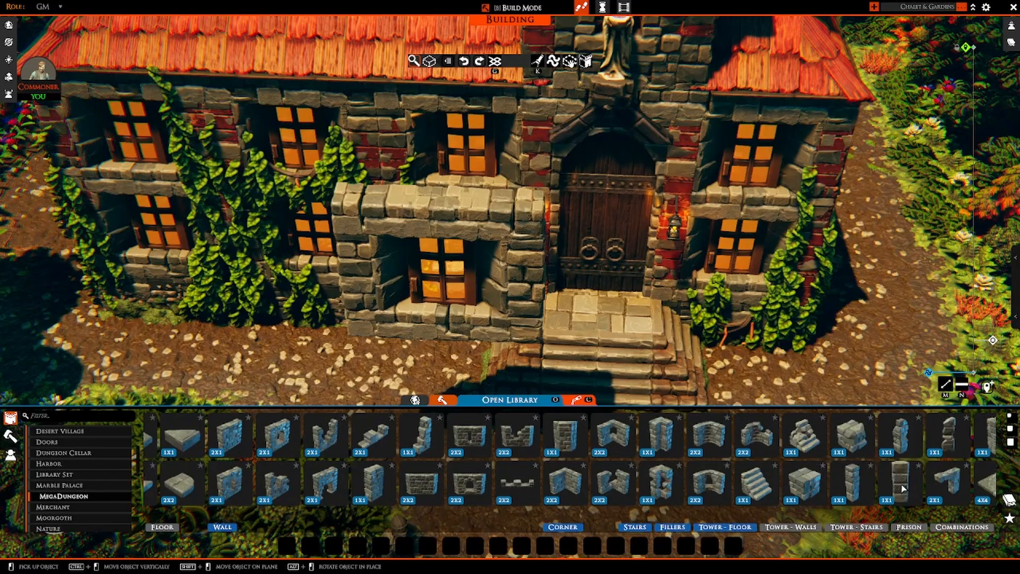
left_click(901, 484)
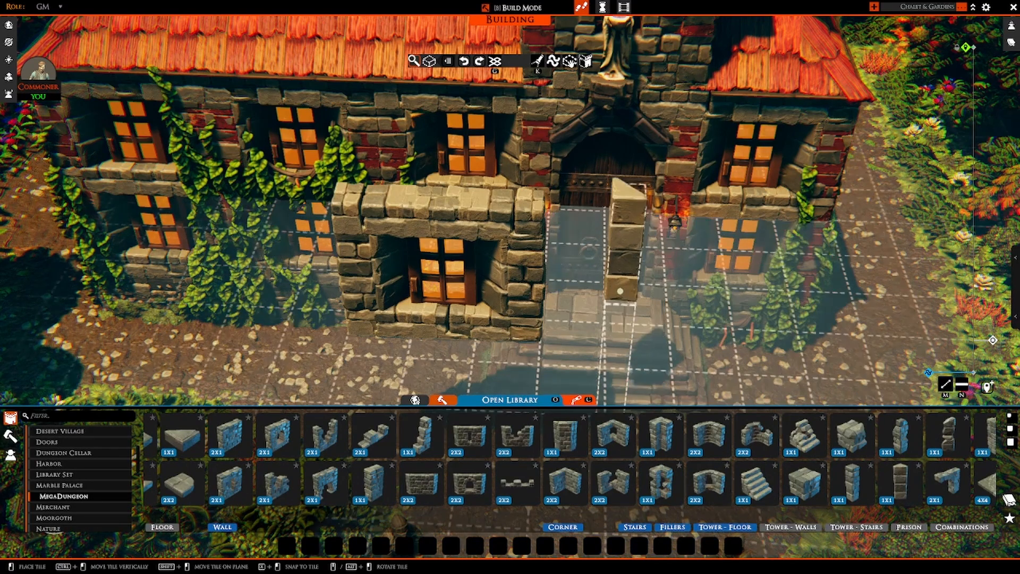
left_click(620, 294)
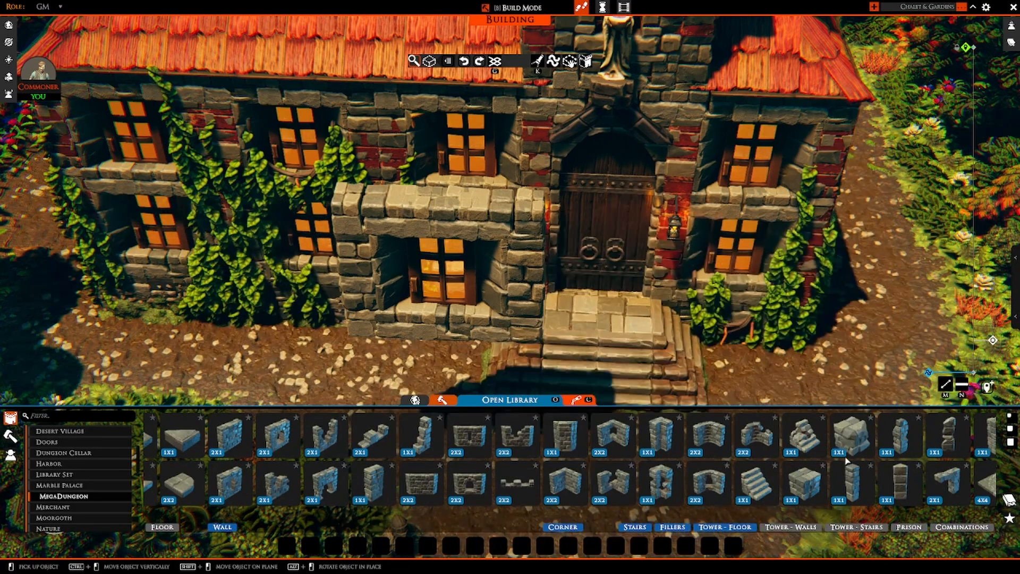
left_click(849, 481)
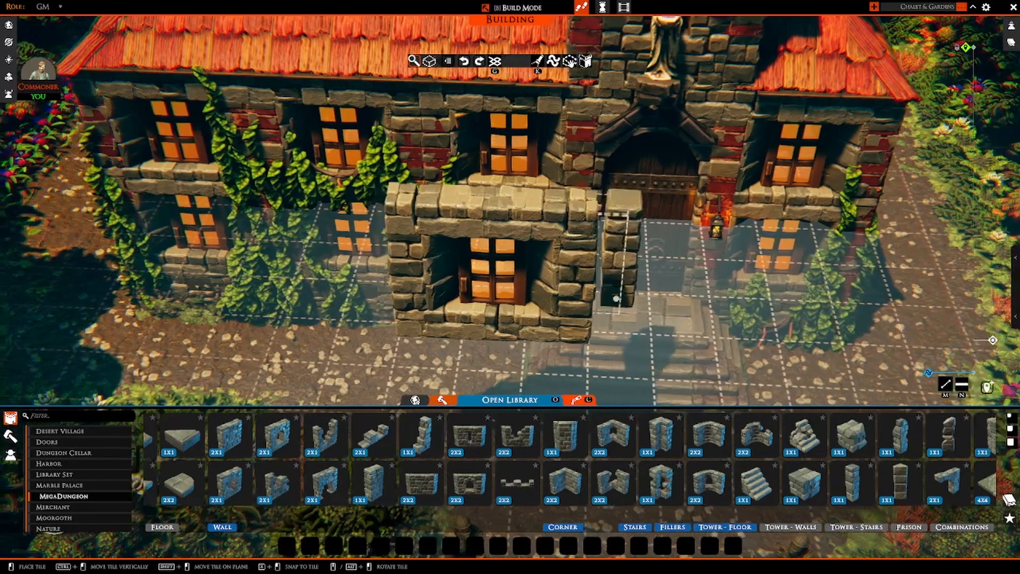
key("Escape")
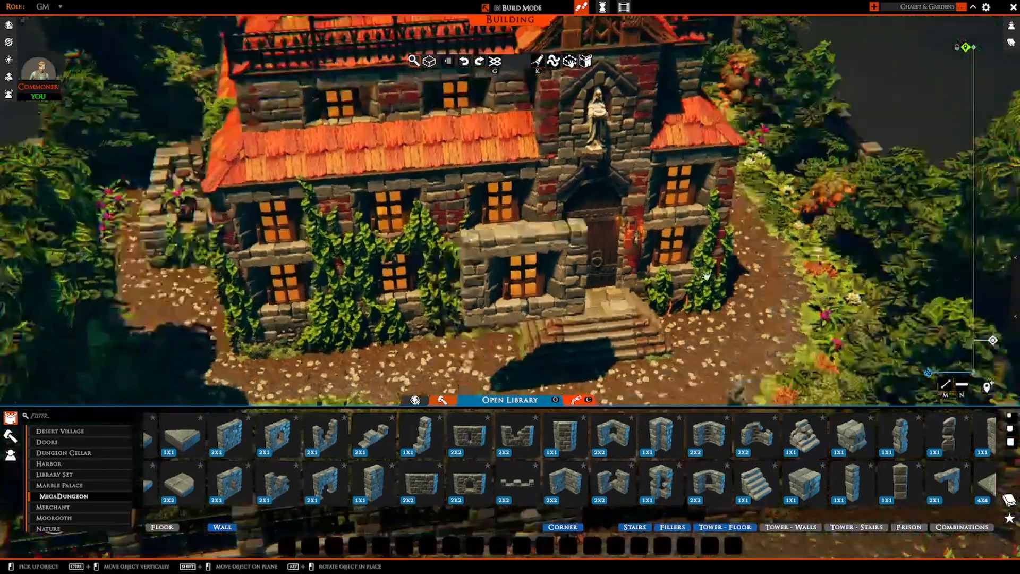
Place a 1x1 red brick pillar from the Brick Building set at each end of the window wall, overlapping the stone pillars.
scroll(705, 276, "up", 3)
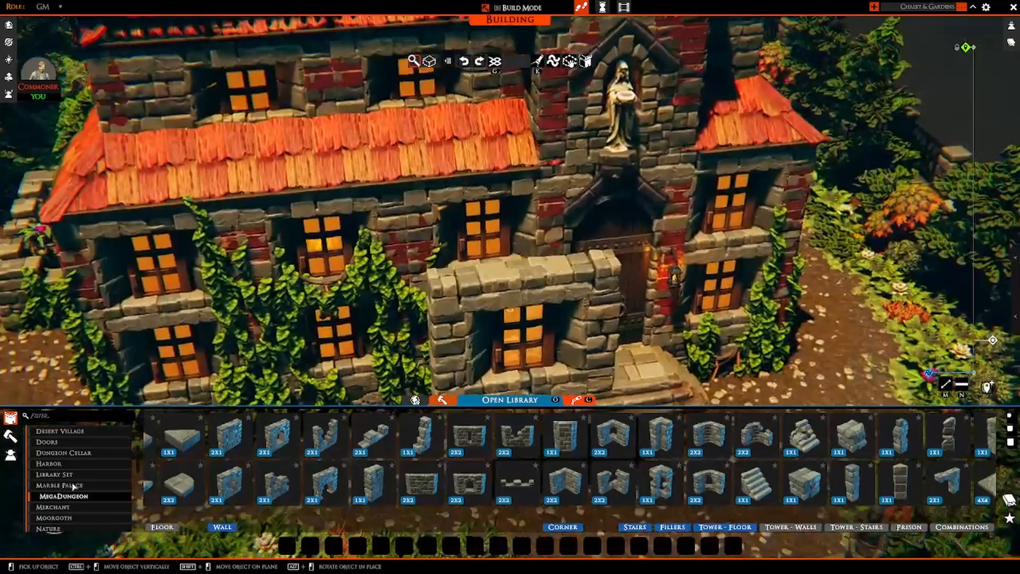
scroll(74, 485, "down", 5)
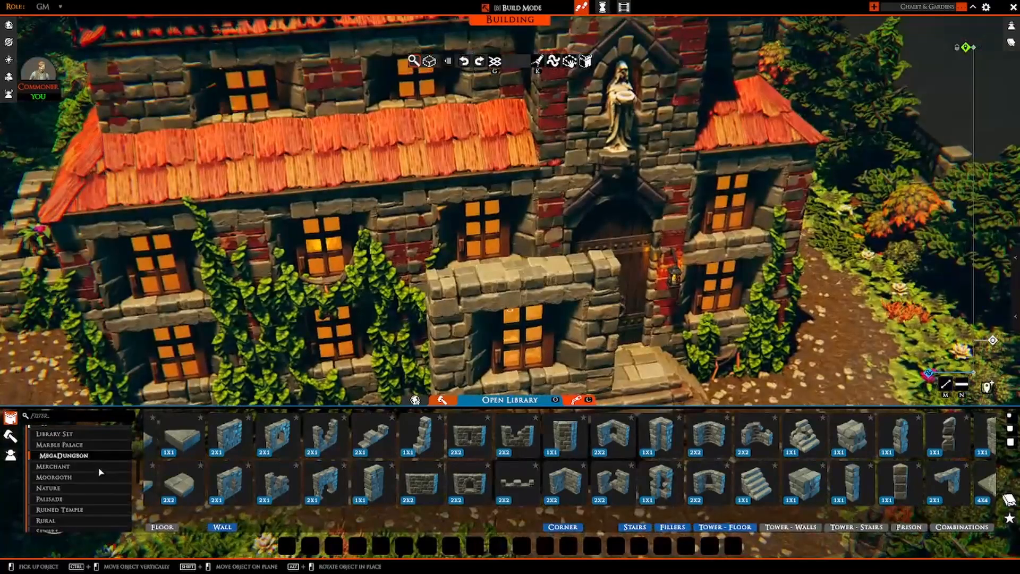
scroll(92, 490, "up", 2)
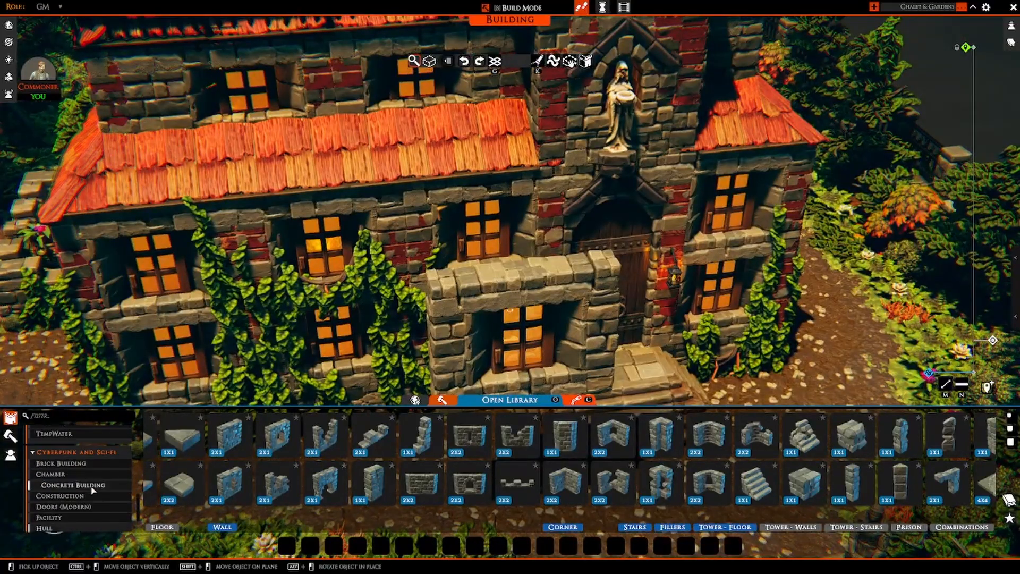
left_click(81, 464)
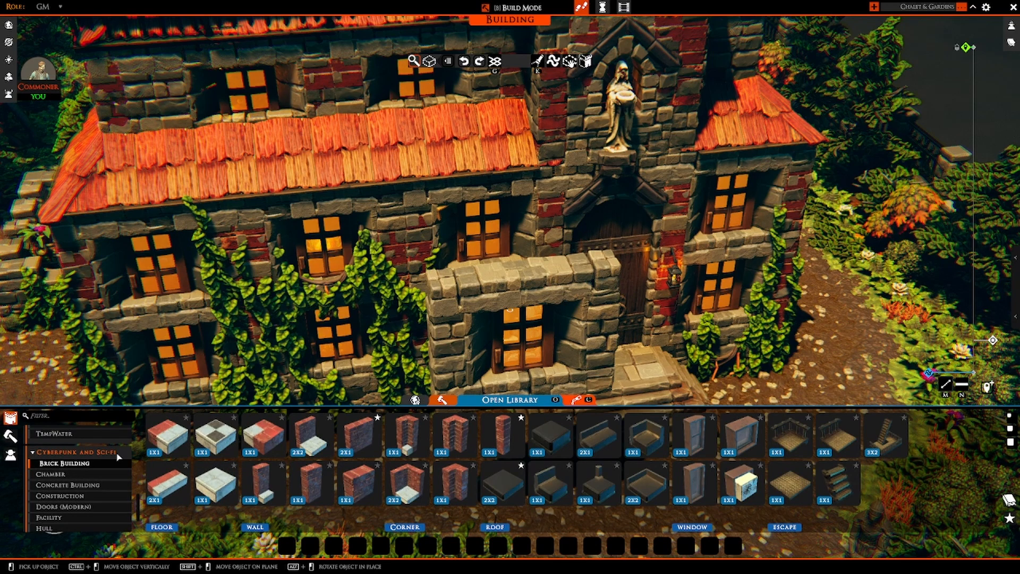
left_click(503, 451)
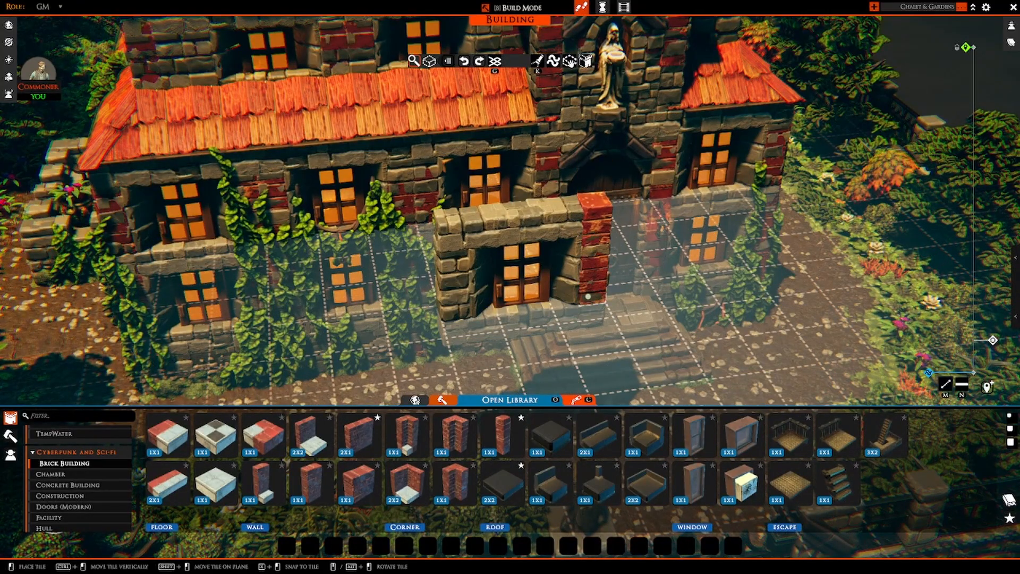
left_click(587, 297)
left_click(450, 310)
right_click_drag(677, 282, 697, 234)
scroll(702, 279, "down", 5)
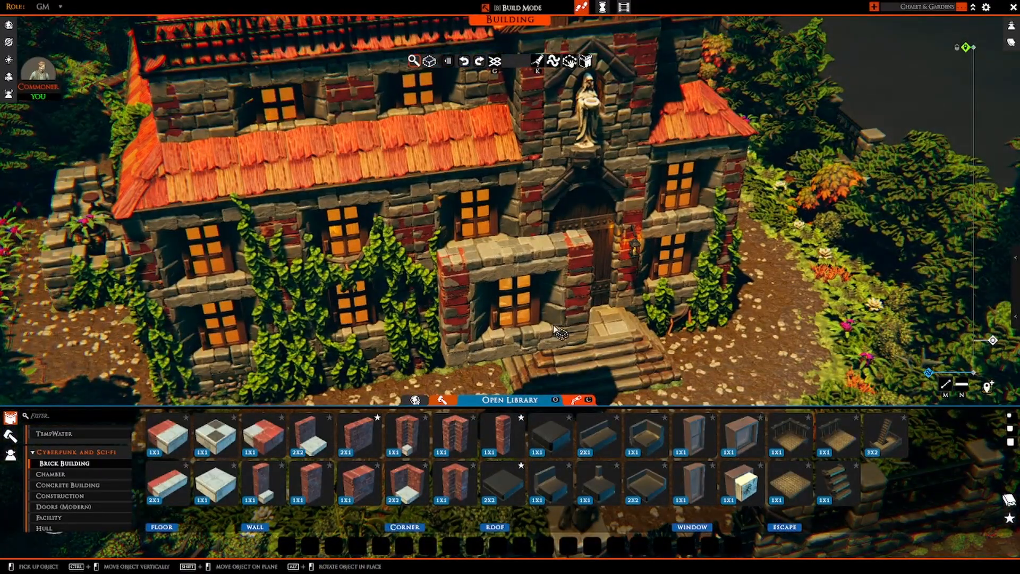
Copy a red sloped roof tile from the chalet's lower roof and place it against the window wall, just below the sill.
scroll(579, 318, "down", 5)
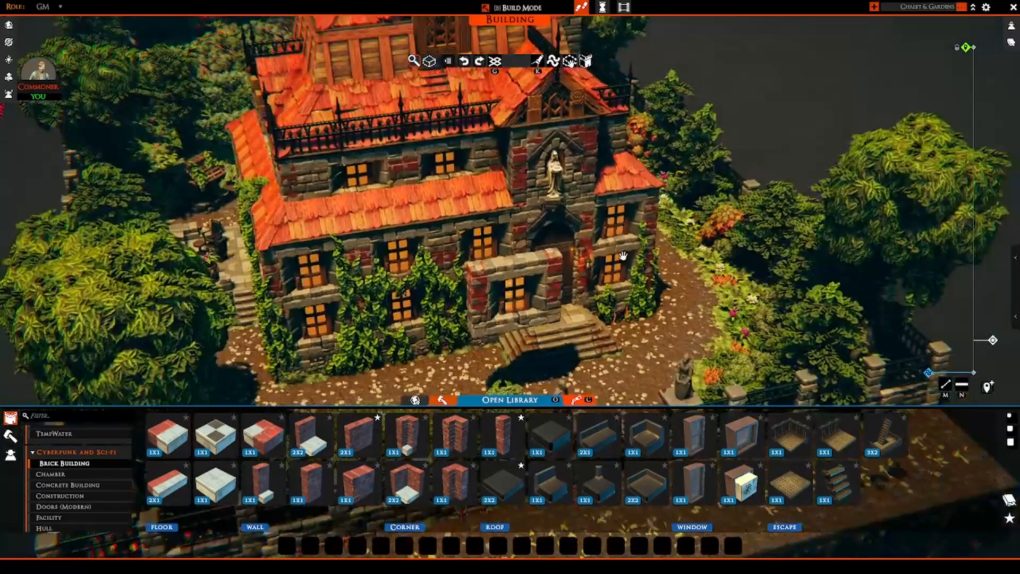
scroll(623, 256, "up", 6)
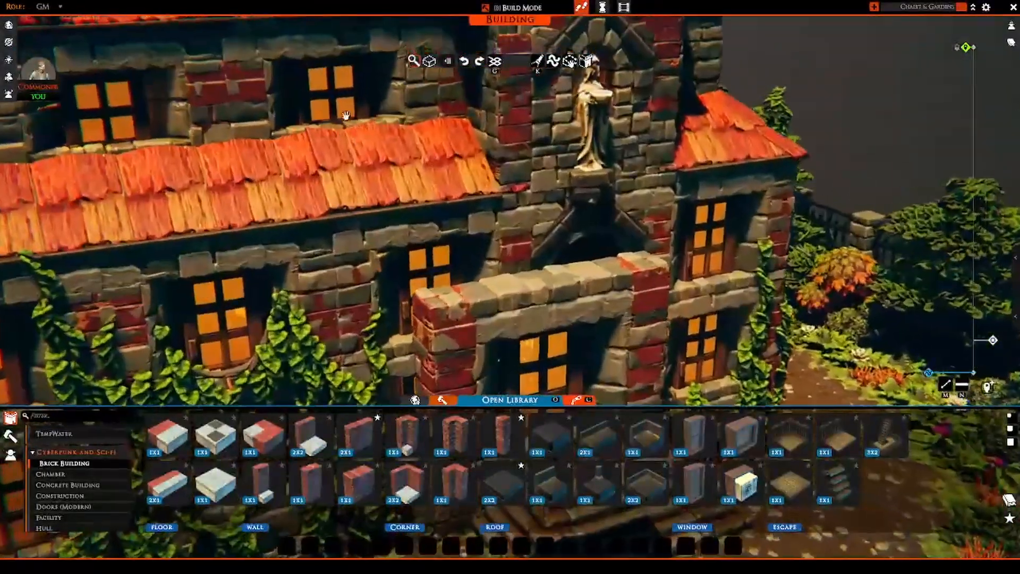
left_click(354, 205)
scroll(473, 244, "down", 2)
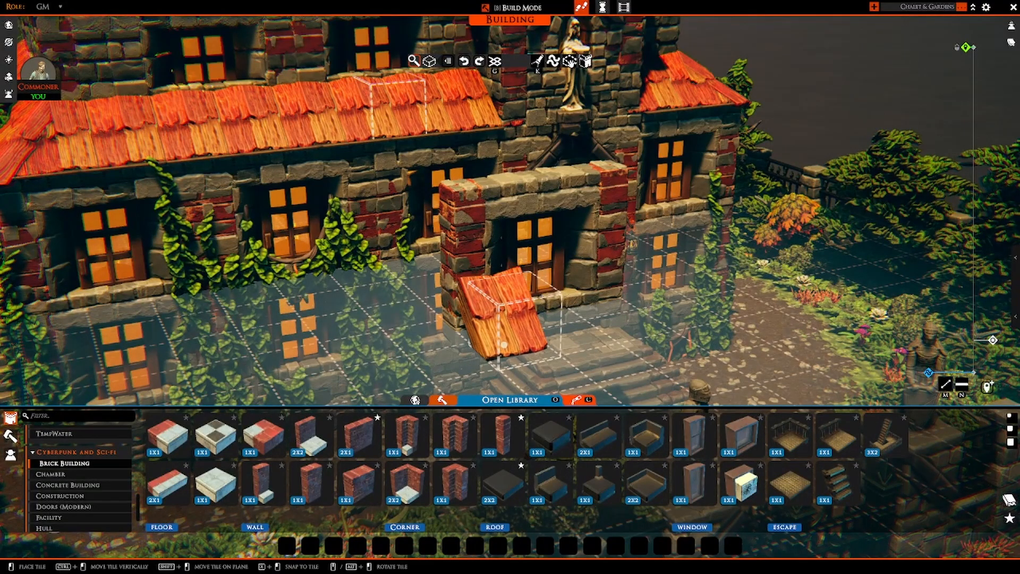
scroll(502, 345, "up", 3)
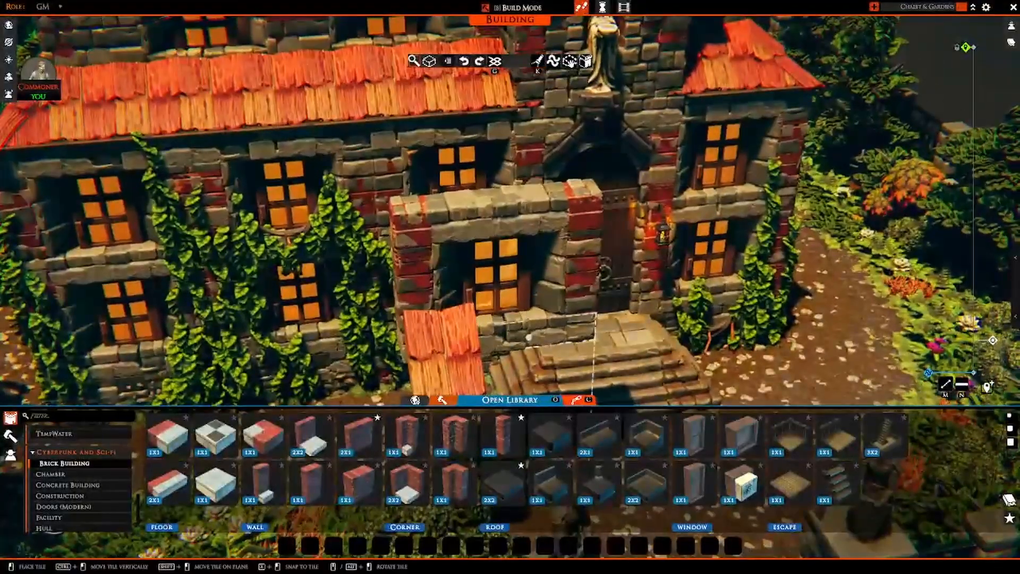
left_click_drag(528, 337, 528, 312, "ctrl")
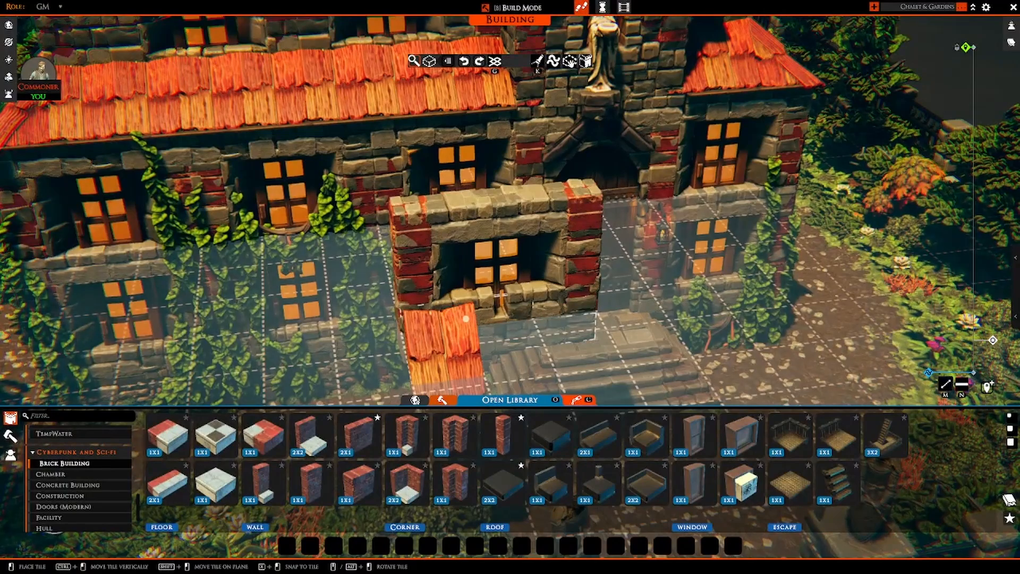
left_click(453, 321)
Reposition the red roof tile so it slopes outward from the brick pillar end of the window wall.
right_click_drag(587, 267, 517, 302)
scroll(465, 319, "up", 2)
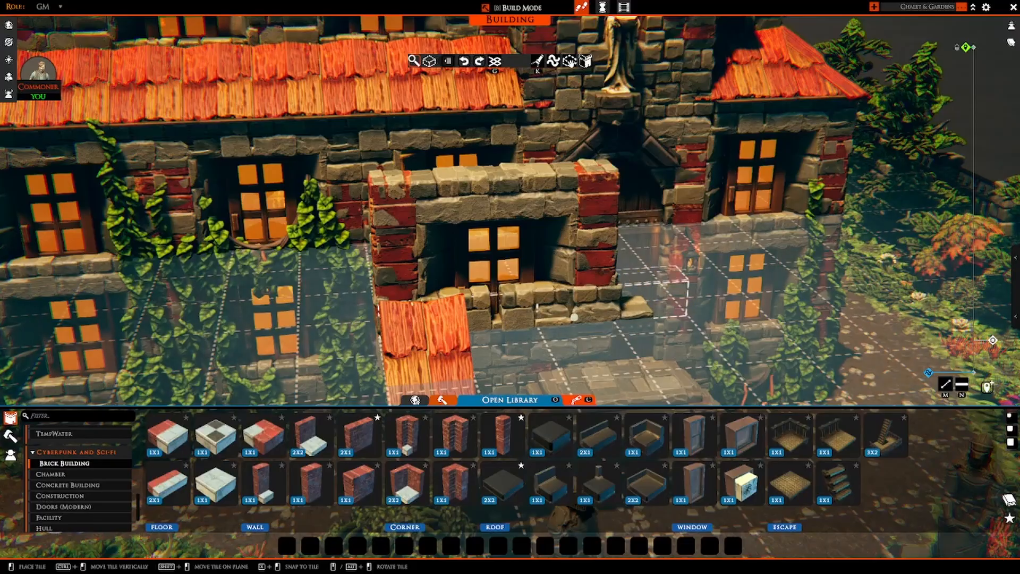
right_click(609, 302)
scroll(616, 298, "down", 2)
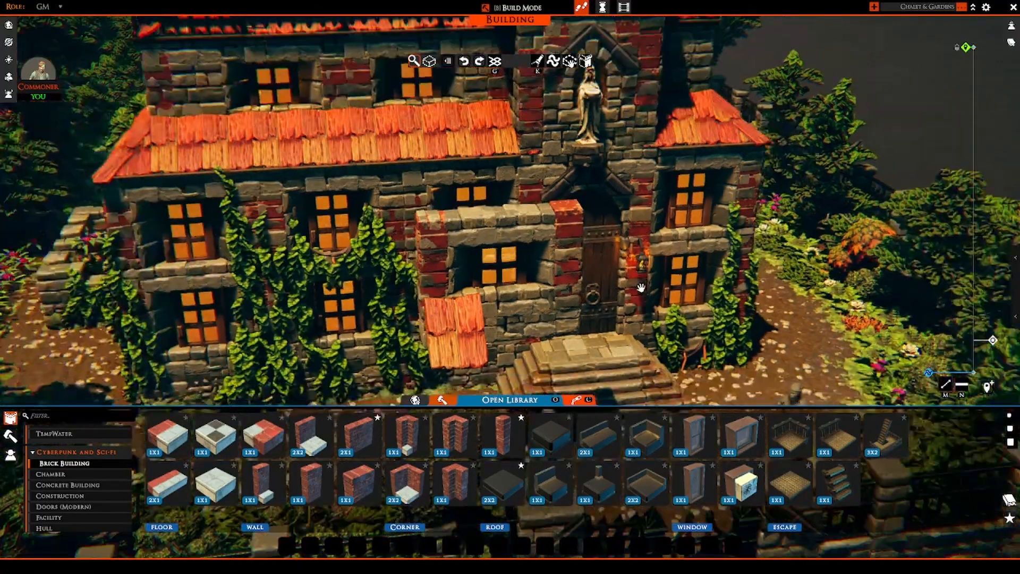
right_click_drag(640, 292, 626, 323)
scroll(584, 298, "up", 1)
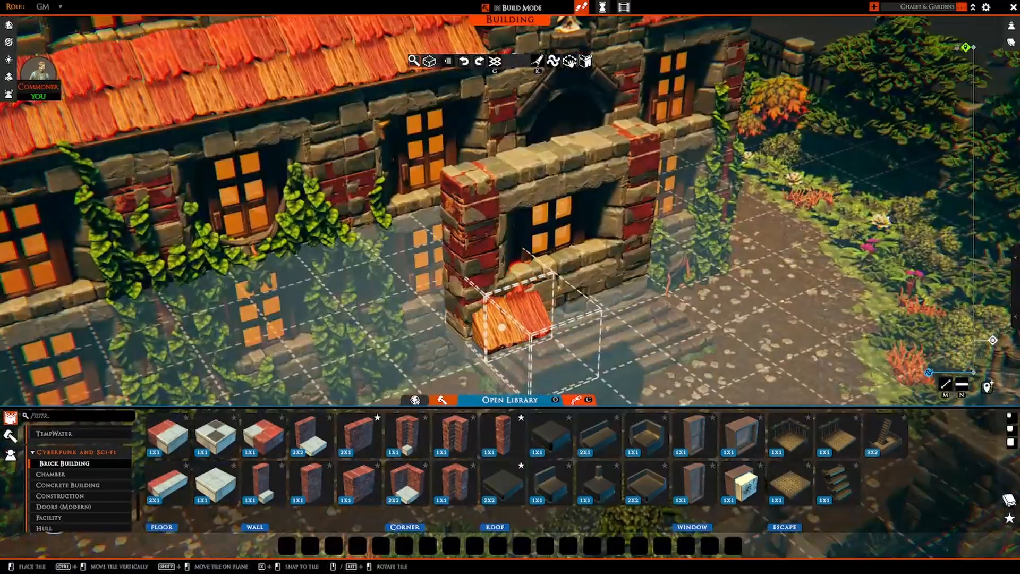
left_click(498, 337)
Extend the sample roof with more red roof tiles copied from the chalet, forming a row along the full window wall.
scroll(498, 337, "down", 3)
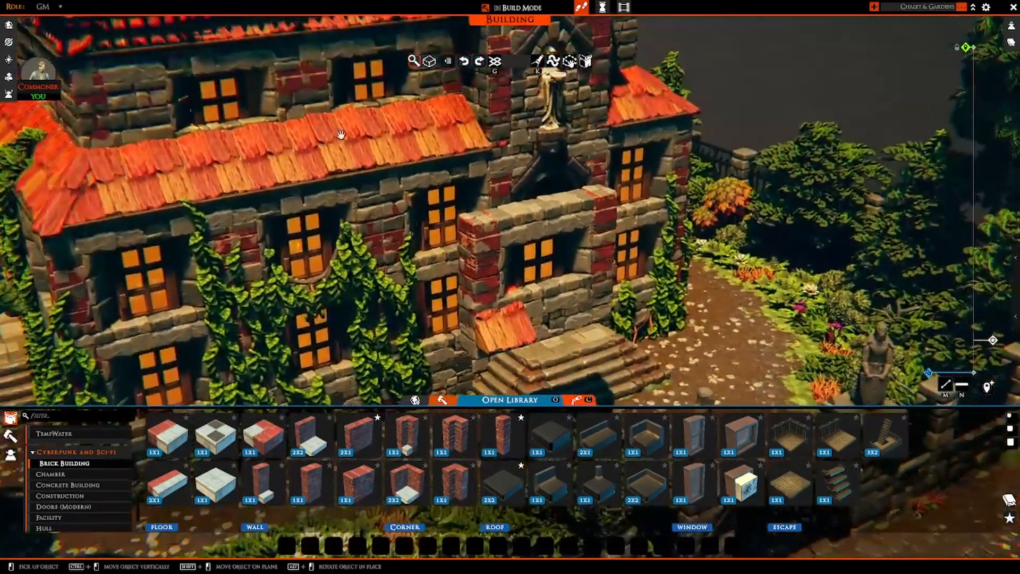
middle_click_drag(341, 134, 523, 329)
left_click(523, 330)
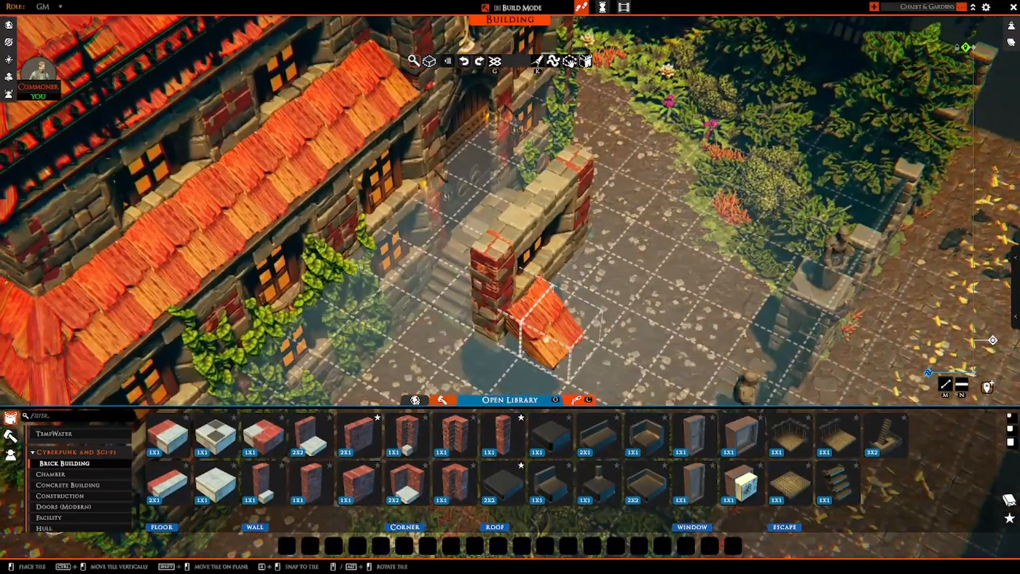
middle_click_drag(603, 322, 443, 153)
left_click(544, 321)
right_click(544, 320)
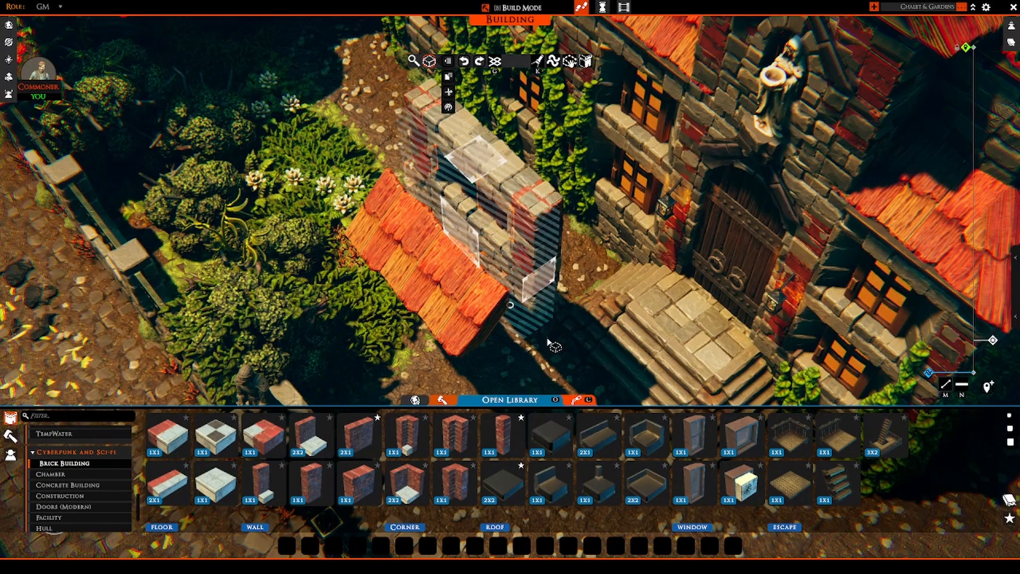
Cut the selected window wall and set it back down against the upper edge of the roof row.
key("ctrl+x")
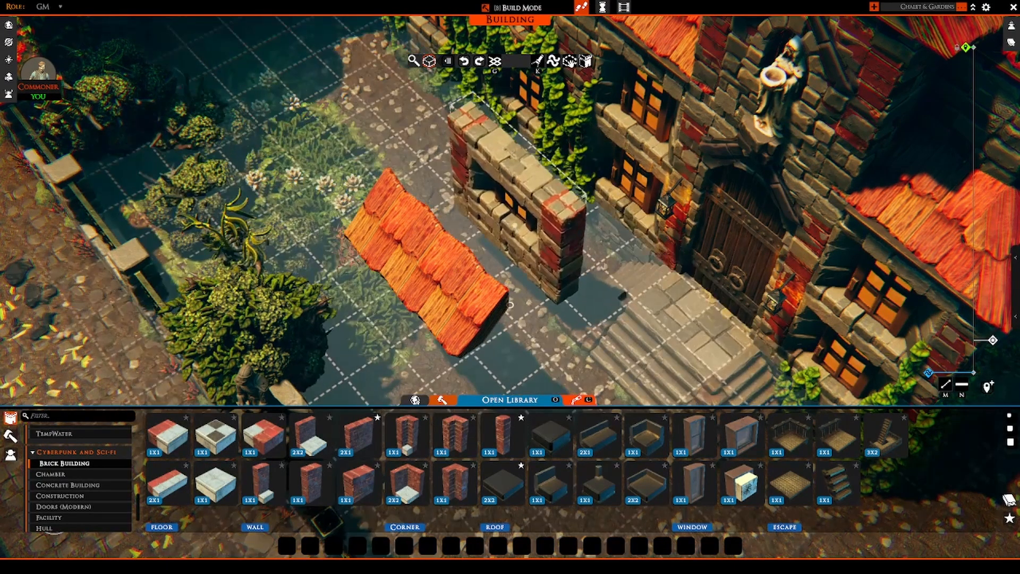
middle_click_drag(525, 274, 465, 260)
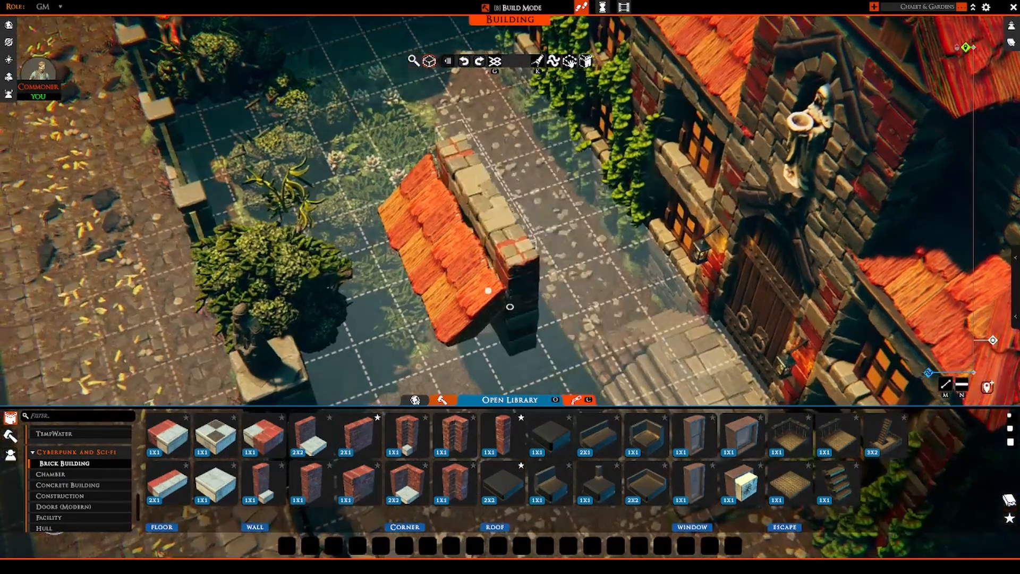
scroll(510, 307, "up", 5)
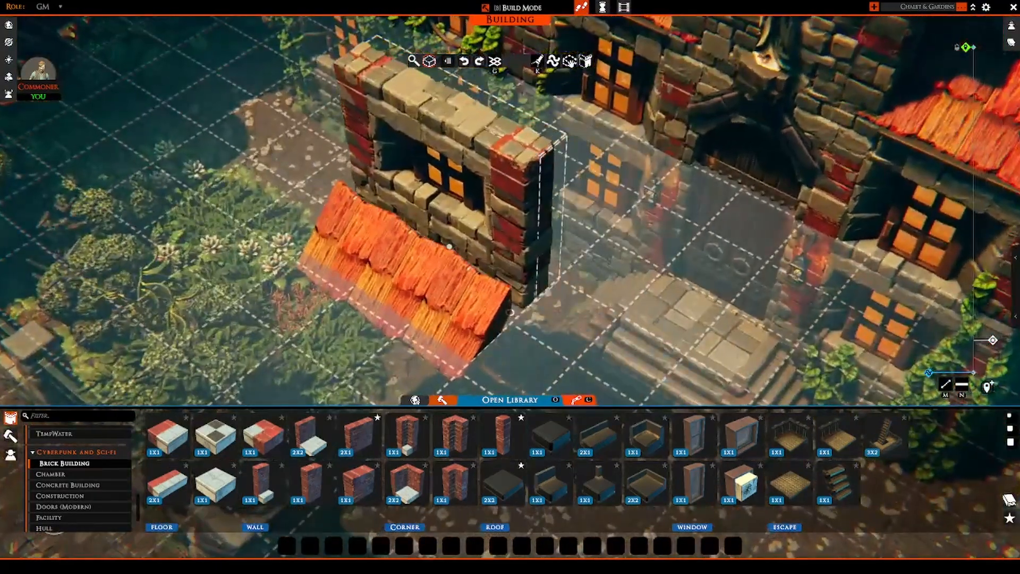
key("f")
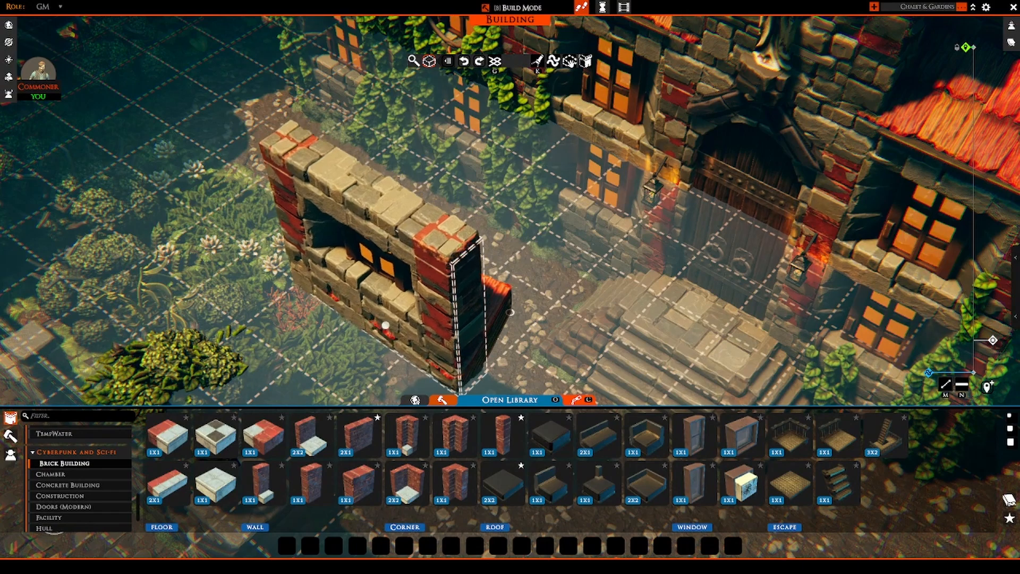
key("r")
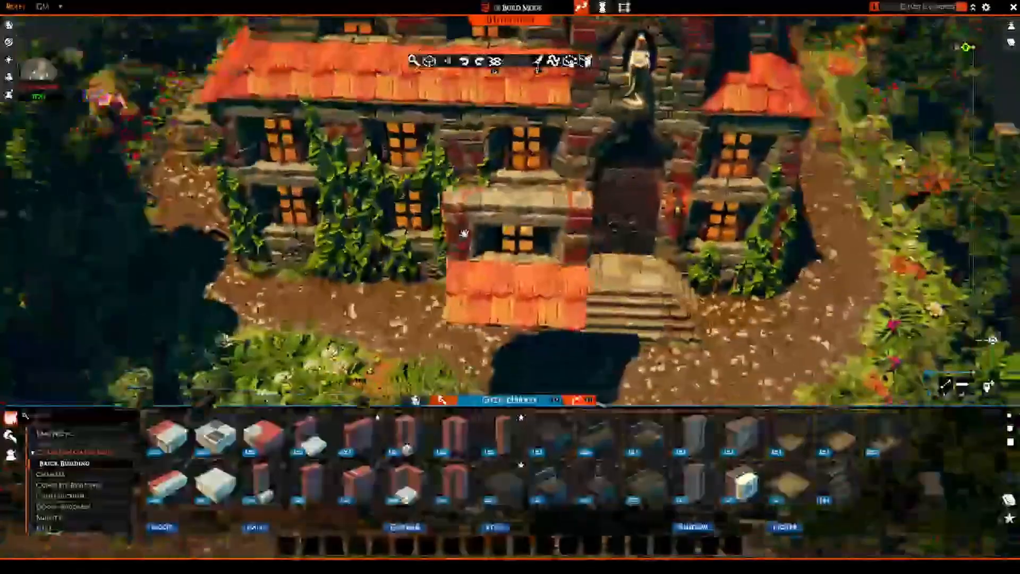
Go to the cobbled path beside the chalet and pick the 1x2 wooden double door from the Doors set.
middle_click_drag(464, 233, 498, 348)
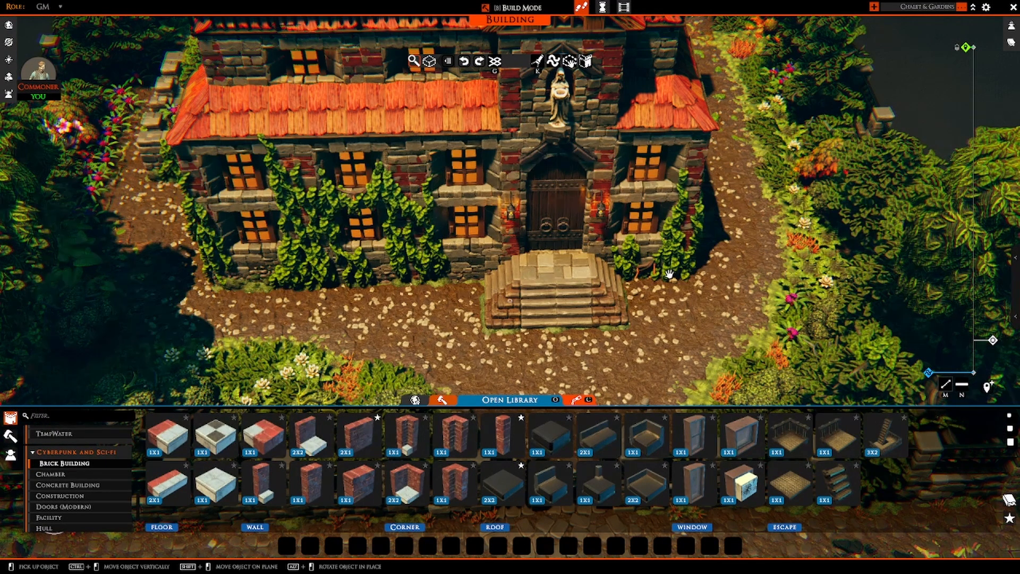
middle_click_drag(710, 273, 588, 352)
key("Tab")
scroll(619, 267, "up", 3)
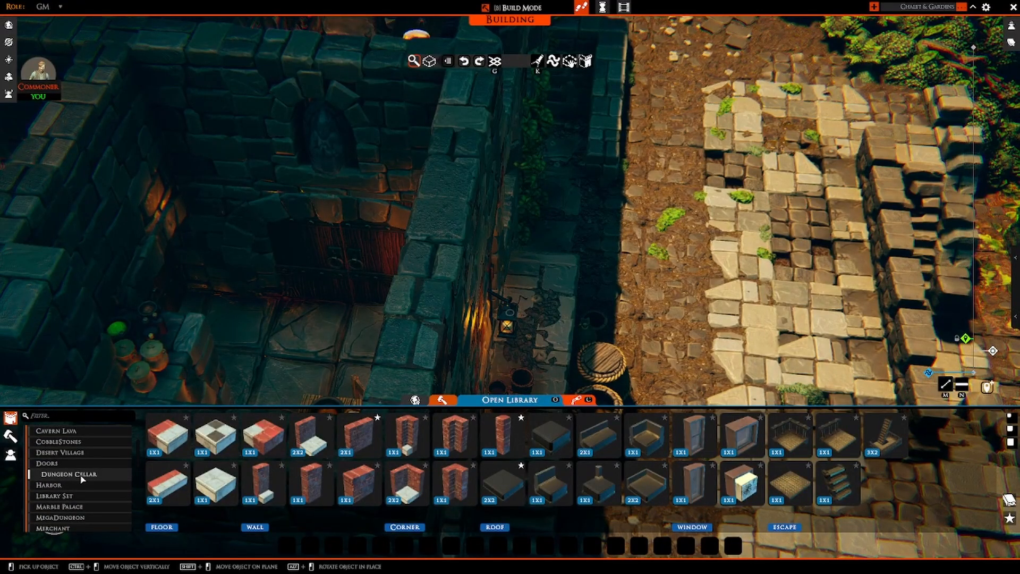
left_click(59, 463)
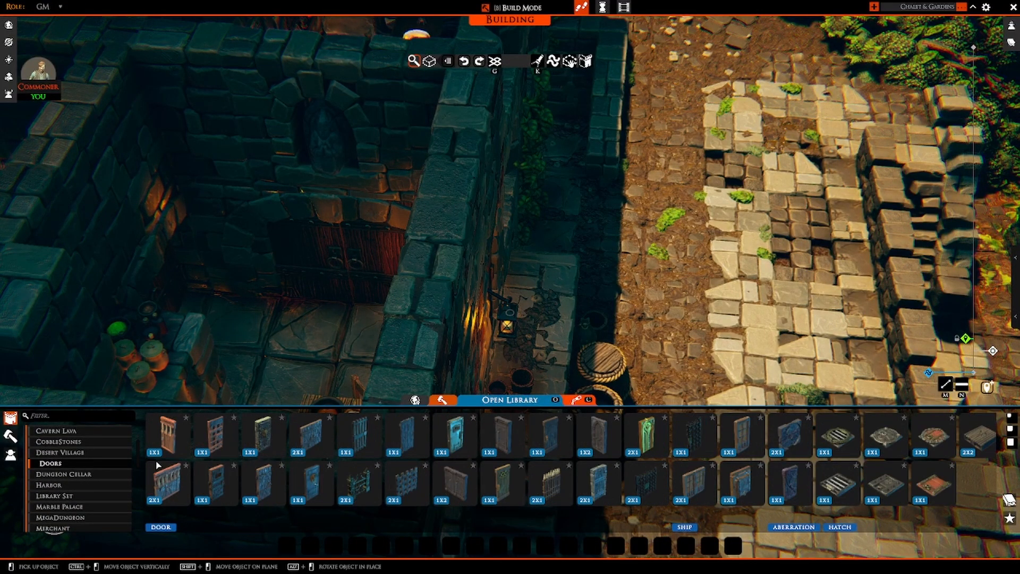
left_click(466, 479)
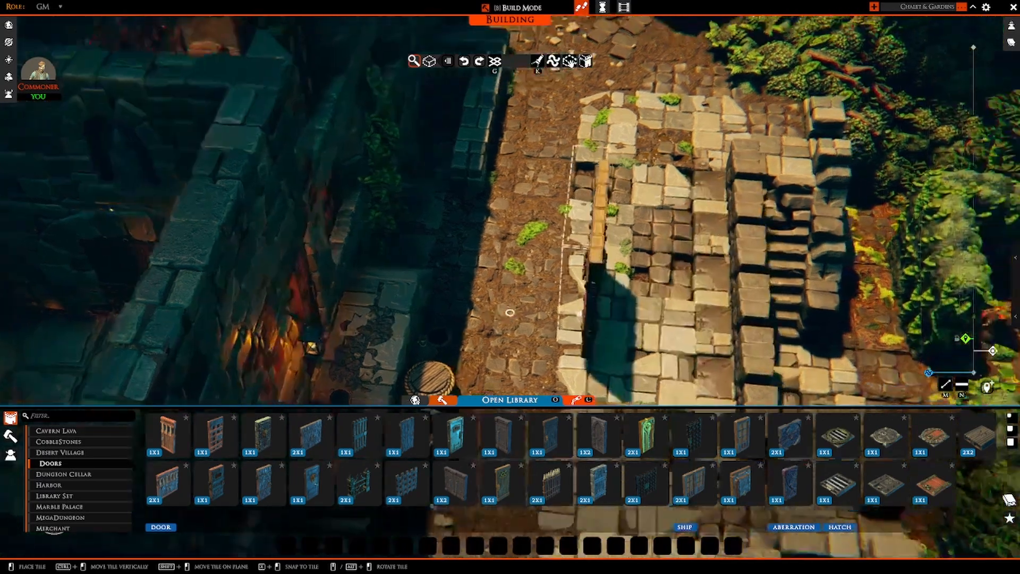
Place the wooden double door upright across the end of the cobbled path, with its ring handles facing the paving.
middle_click(582, 313)
left_click_drag(535, 325, 518, 269, "shift")
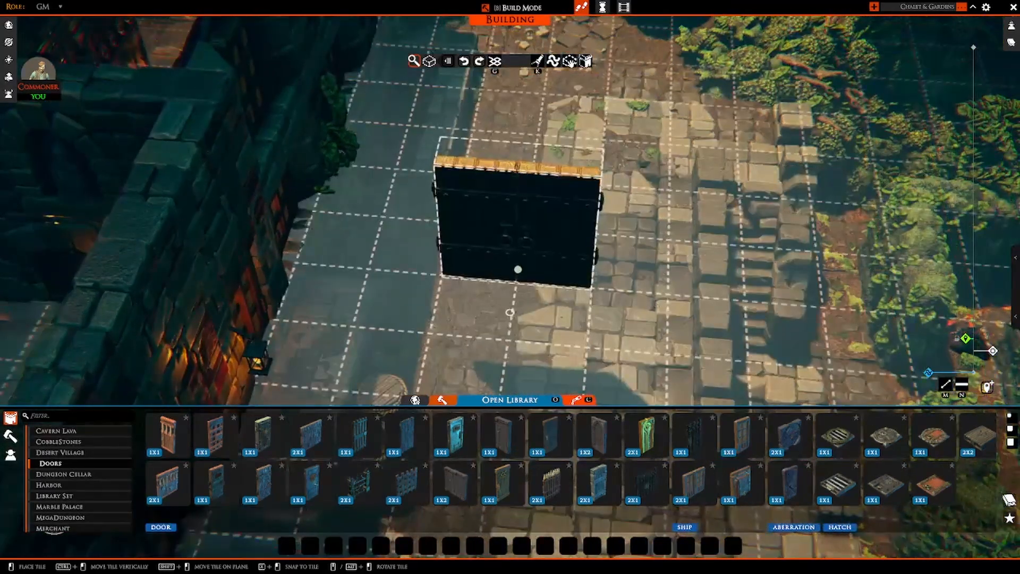
right_click_drag(518, 268, 31, 263)
key("a")
key("e")
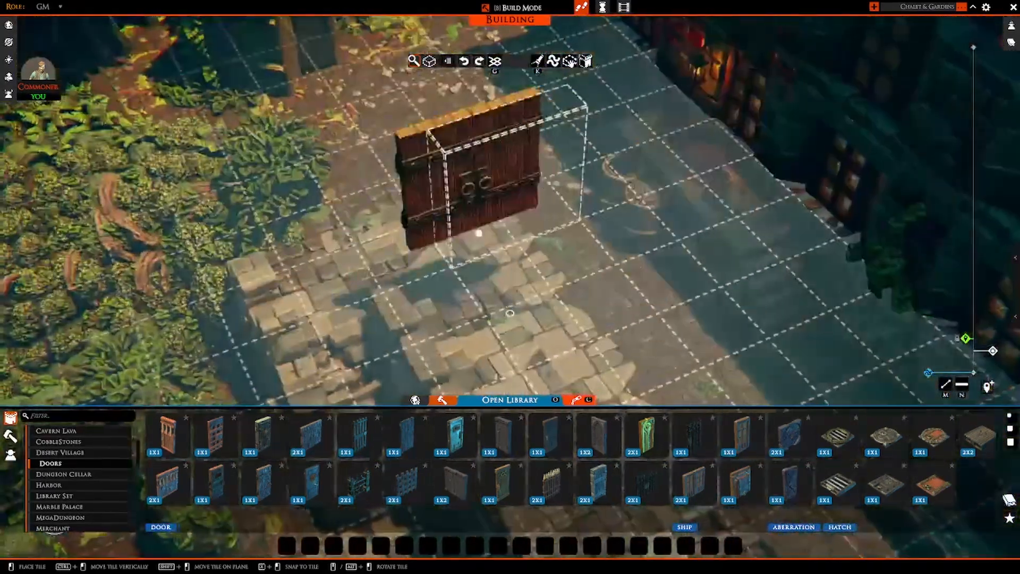
key("w")
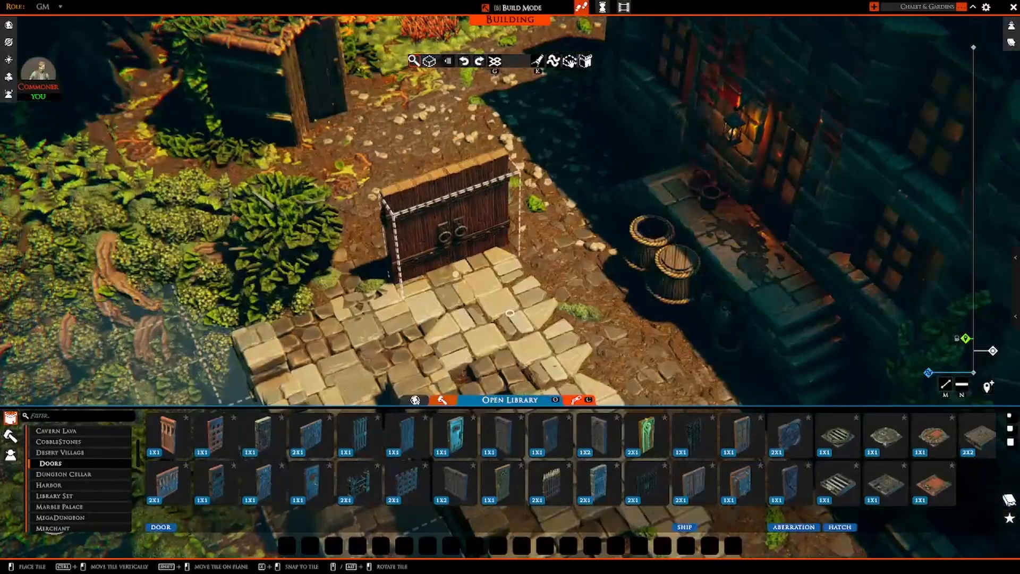
left_click(509, 313)
scroll(510, 312, "up", 5)
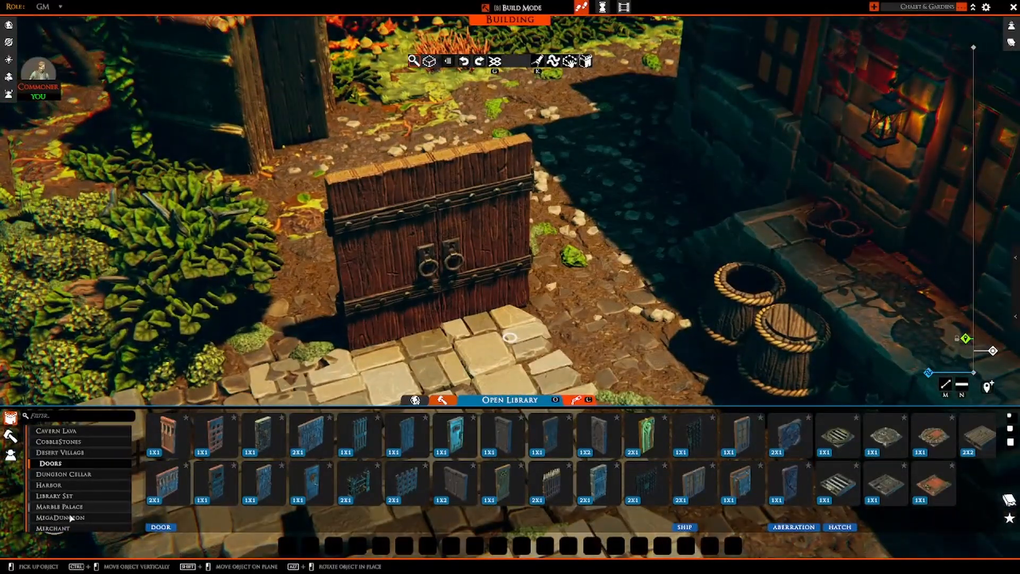
Place two opposing 2x1 half-arch tiles from the MegaDungeon set in front of the double door to form a stone archway.
left_click(71, 517)
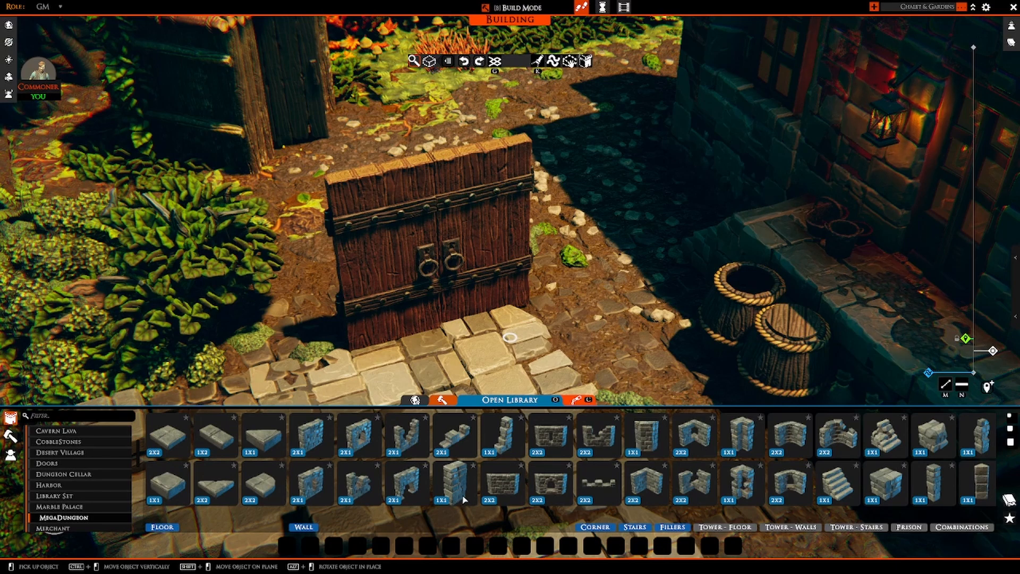
scroll(629, 480, "down", 4)
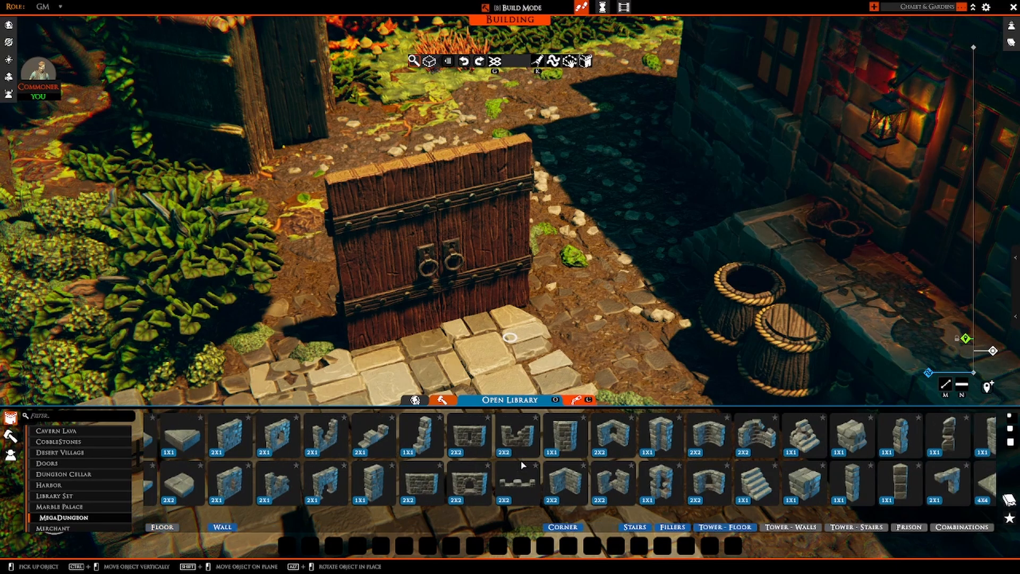
left_click(839, 490)
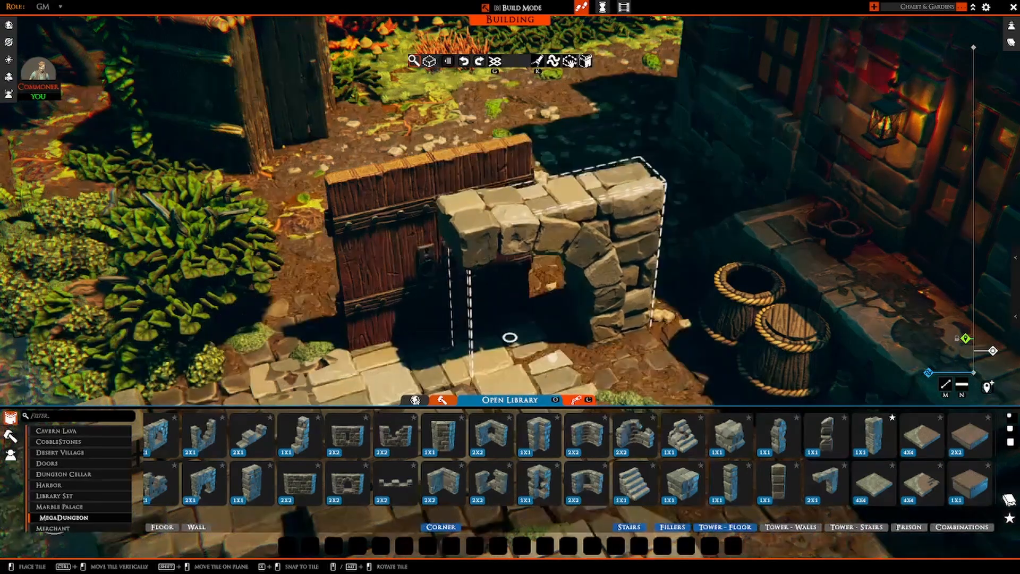
key("g")
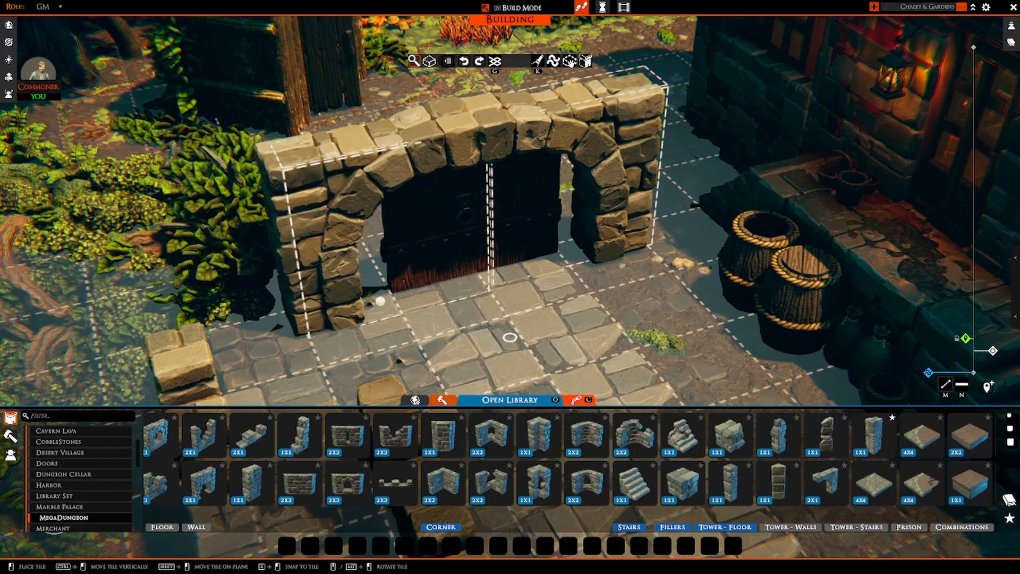
left_click(379, 301)
Pick up the wooden double door and set it back down centred inside the stone archway.
scroll(592, 259, "up", 5)
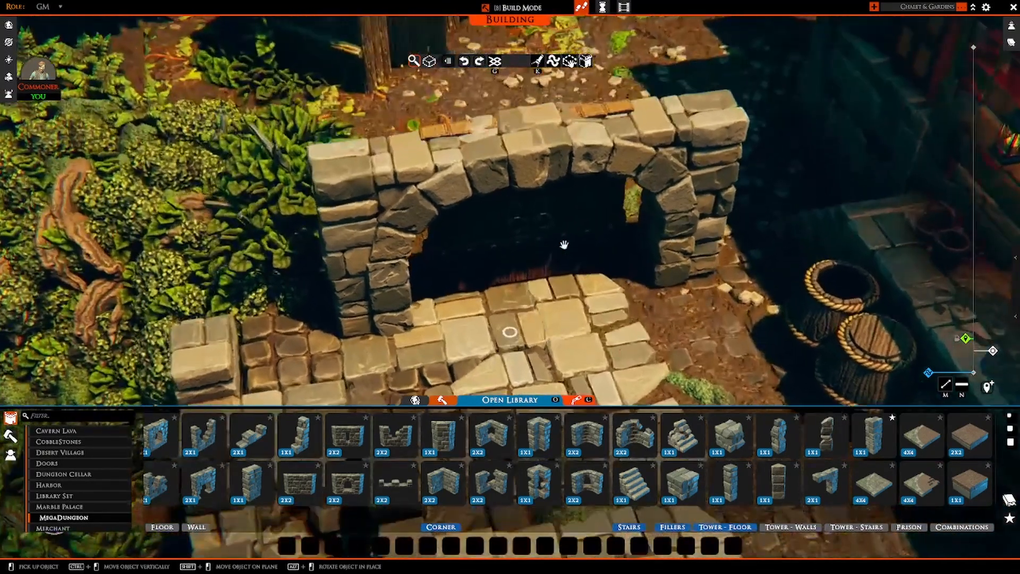
left_click(534, 303)
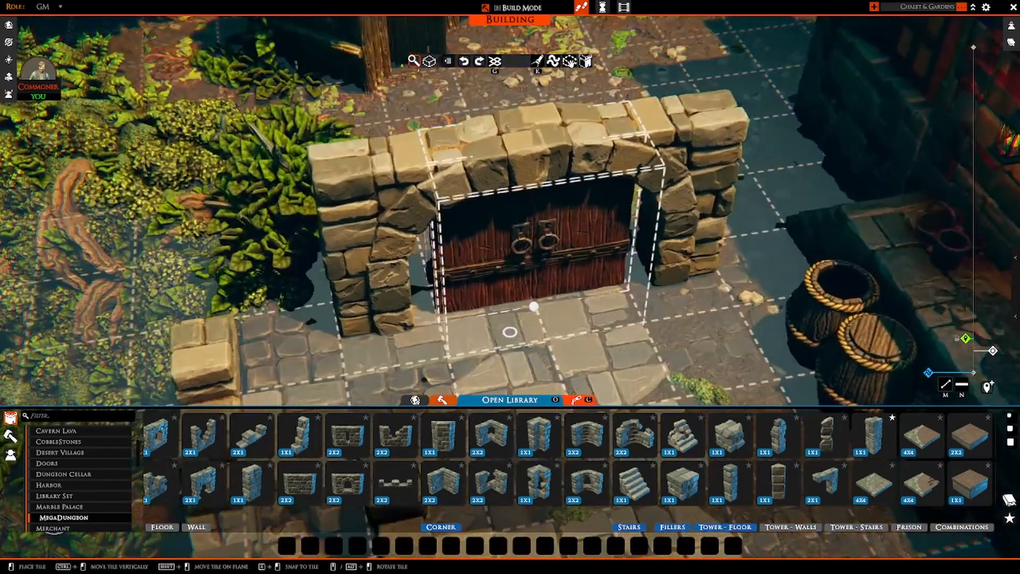
left_click(533, 307)
scroll(614, 257, "up", 4)
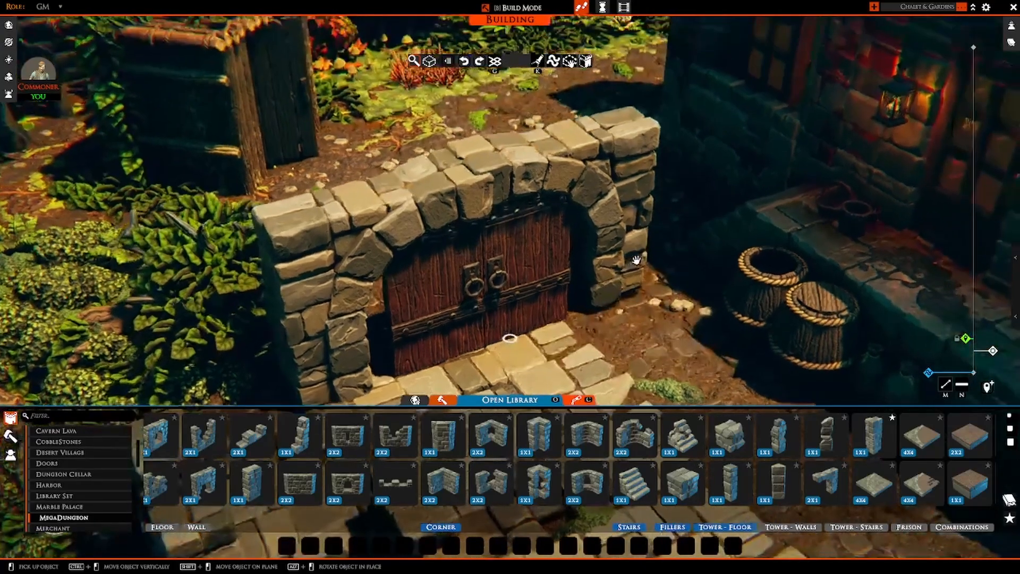
scroll(614, 257, "down", 2)
scroll(611, 259, "up", 3)
key("d")
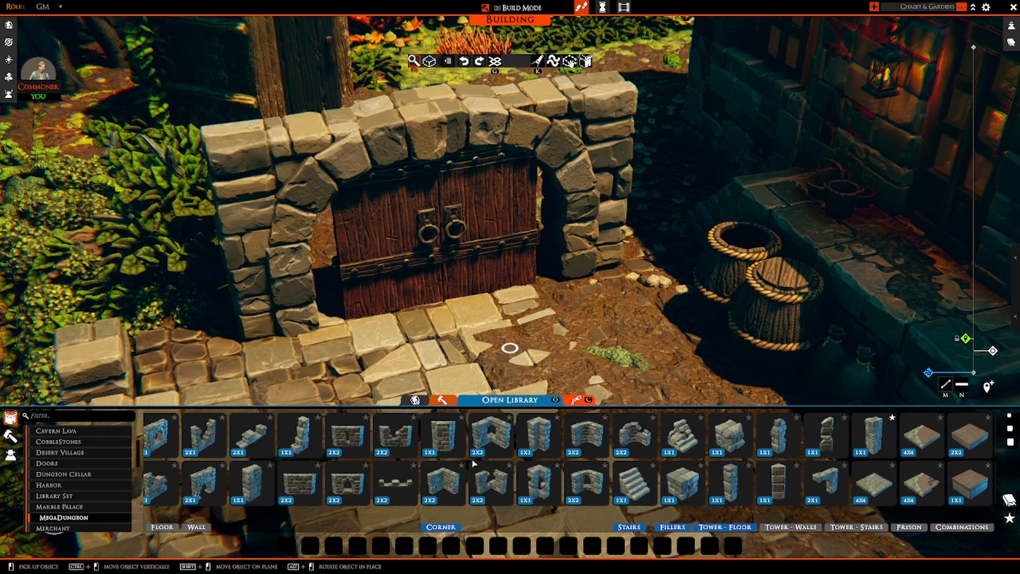
Fill the gaps on both sides of the door by overlapping narrow MegaDungeon stone wall tiles with the arch ends.
scroll(458, 475, "up", 1)
scroll(457, 475, "up", 1)
left_click(458, 481)
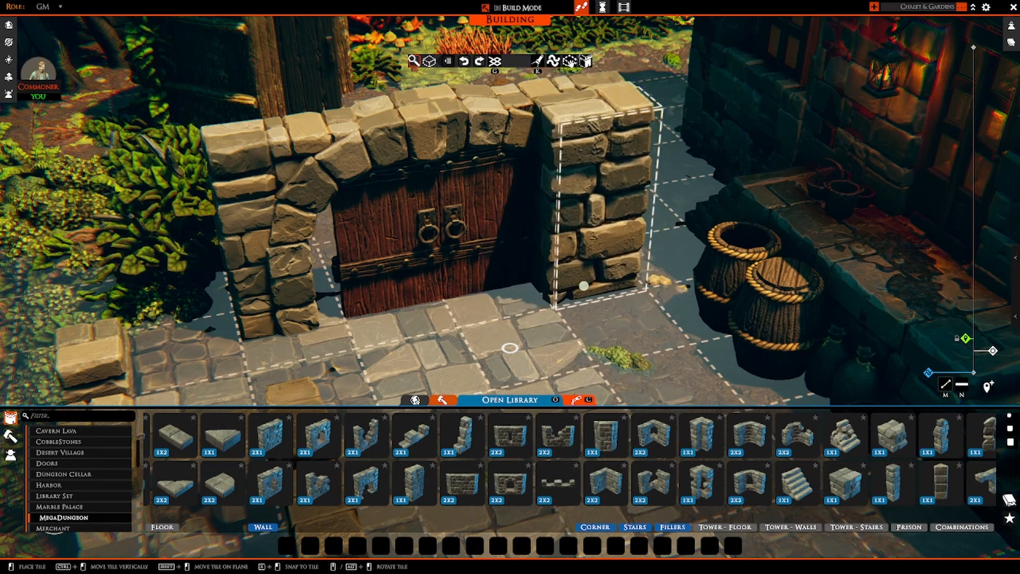
left_click(574, 263)
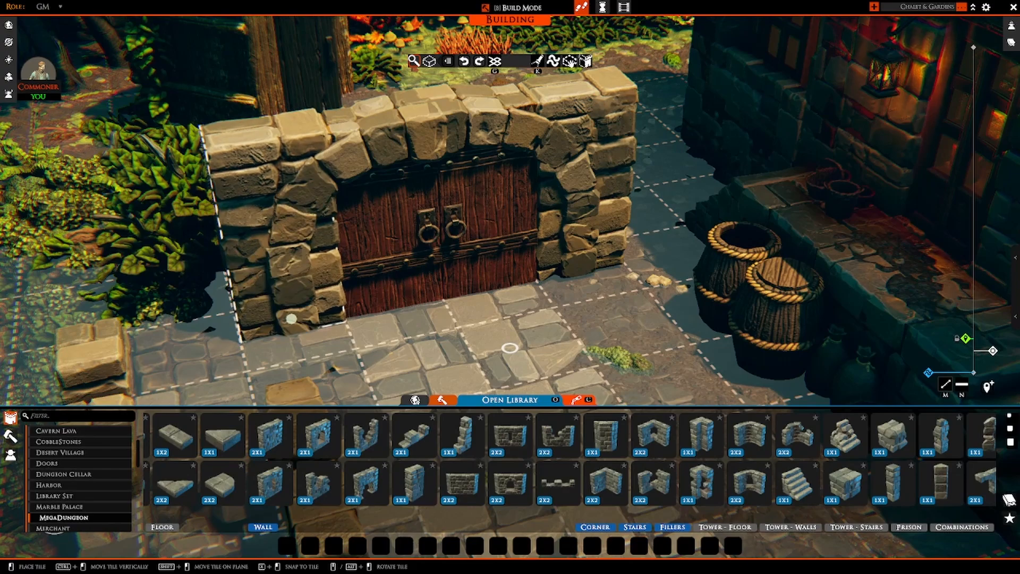
left_click(291, 322)
right_click(319, 296)
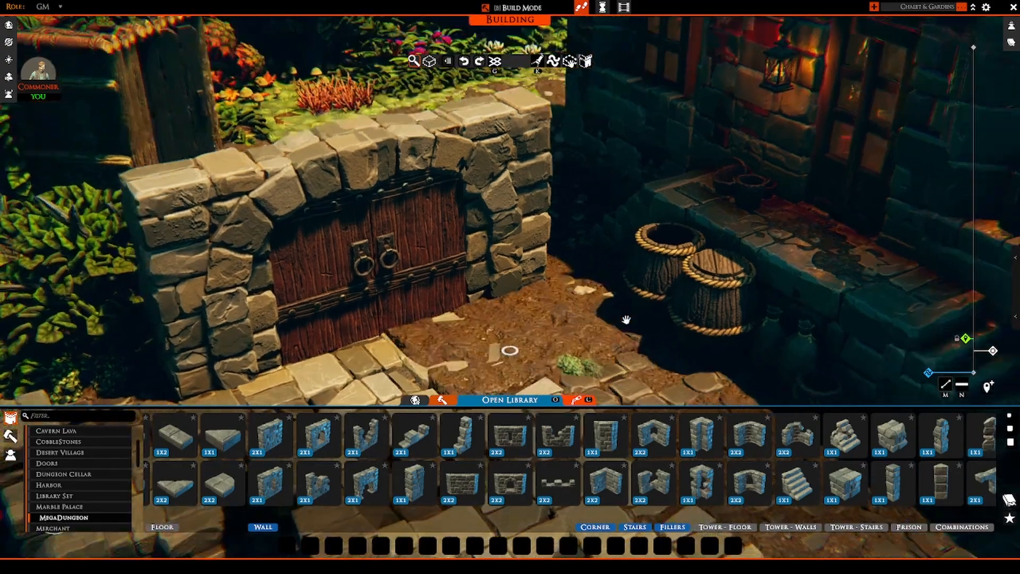
Inspect the cellar rooms, lift the angled stone tile at a wall junction to see how it overlaps, and return it.
middle_click_drag(626, 320, 583, 325)
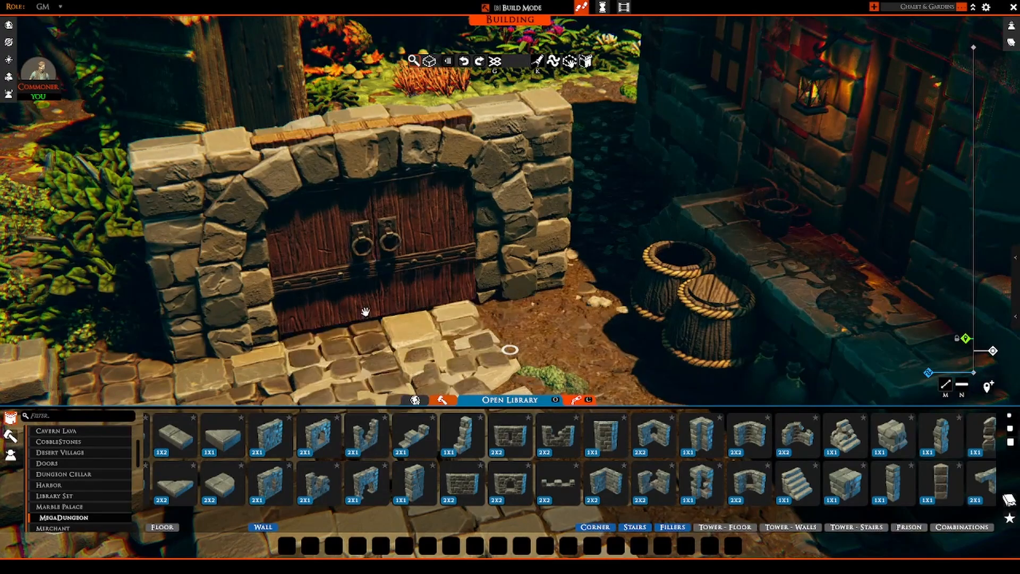
scroll(228, 317, "down", 3)
middle_click_drag(229, 316, 679, 260)
key("b")
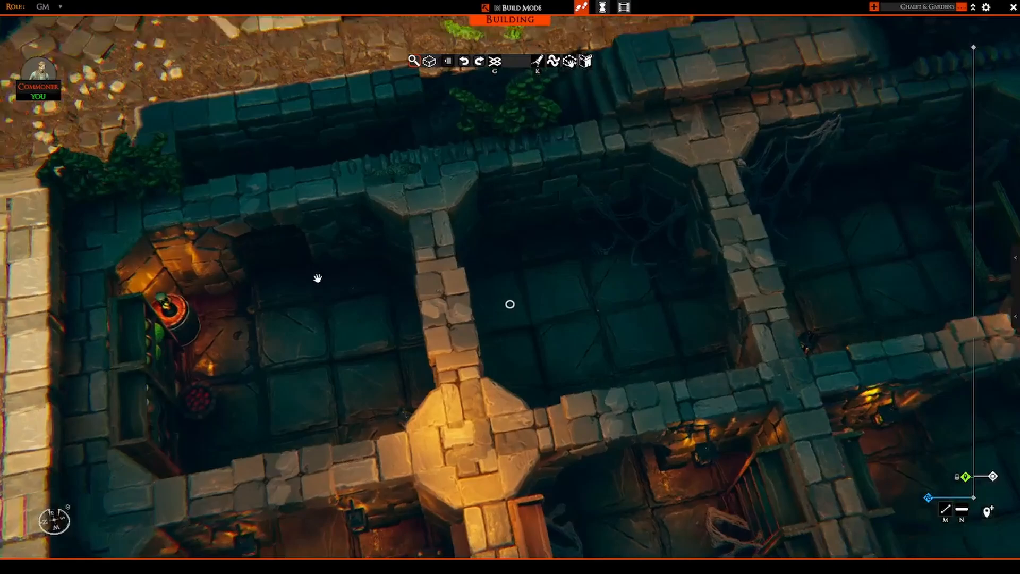
middle_click_drag(317, 278, 406, 306)
middle_click_drag(497, 293, 886, 264)
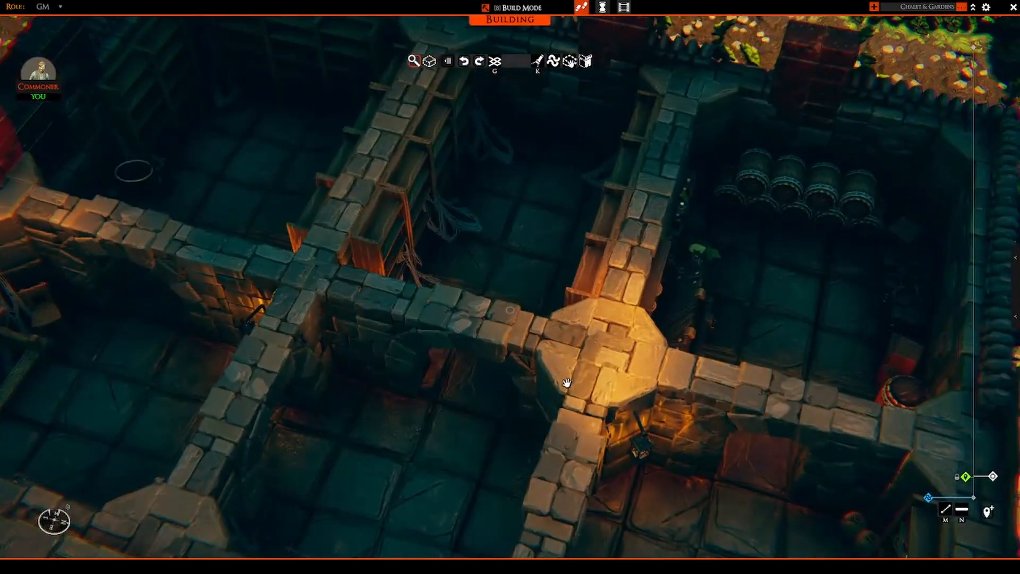
key("a")
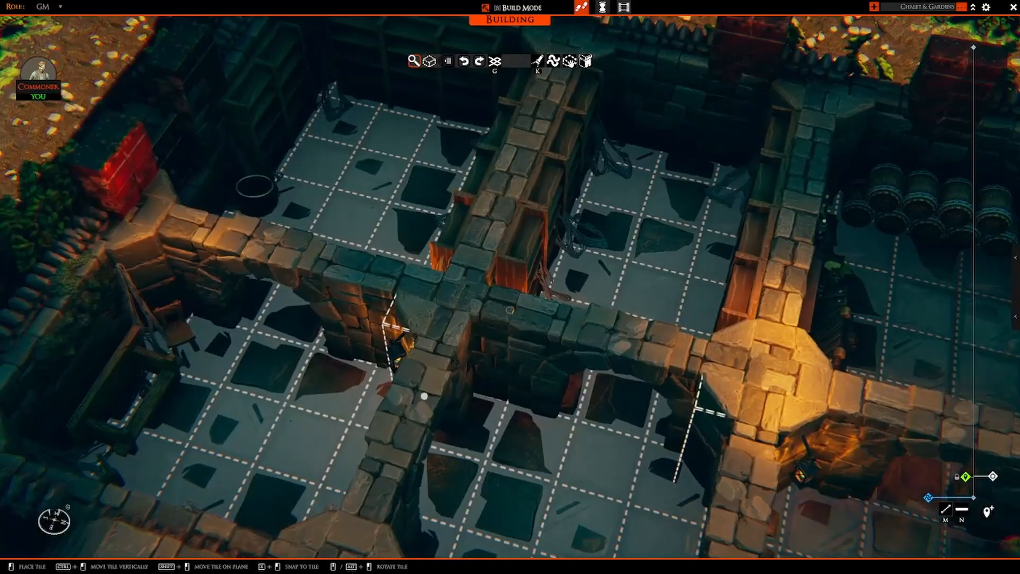
left_click(423, 393)
key("w")
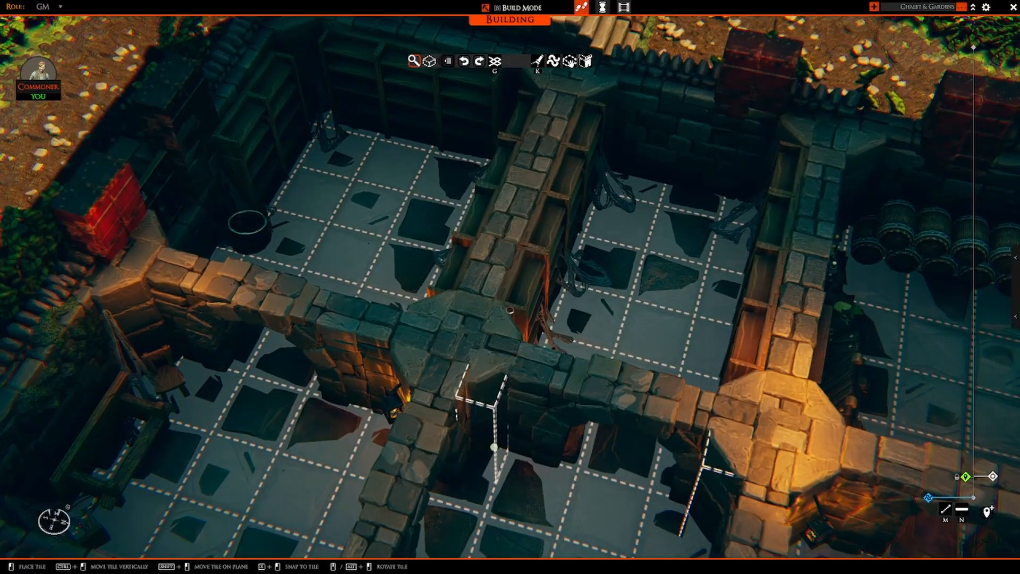
right_click(494, 447)
Lift the wedge-shaped stone tile beside an upper chalet window to see how the recess is built, and put it back.
scroll(526, 446, "down", 2)
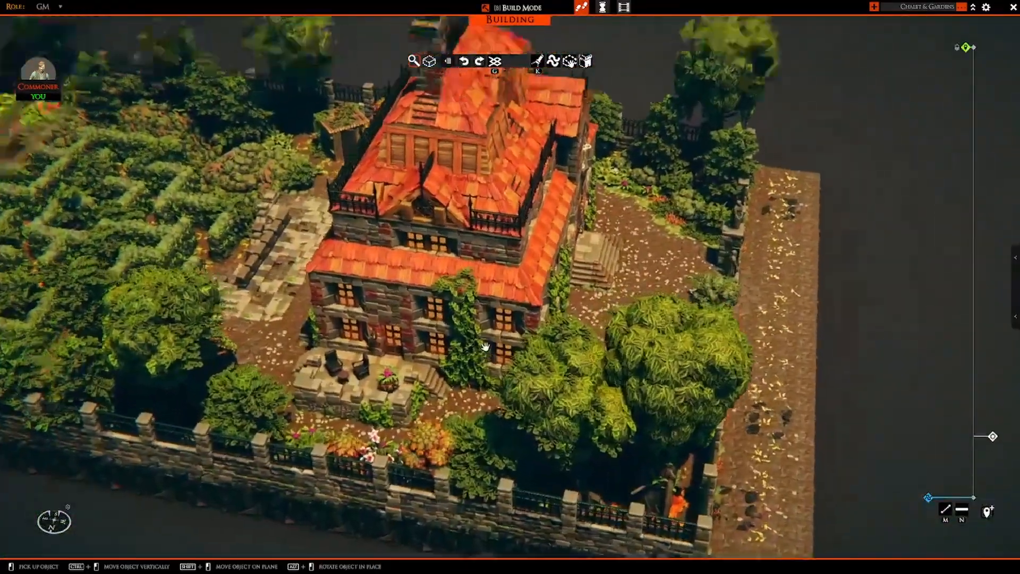
scroll(485, 346, "up", 5)
key("a")
left_click(505, 292)
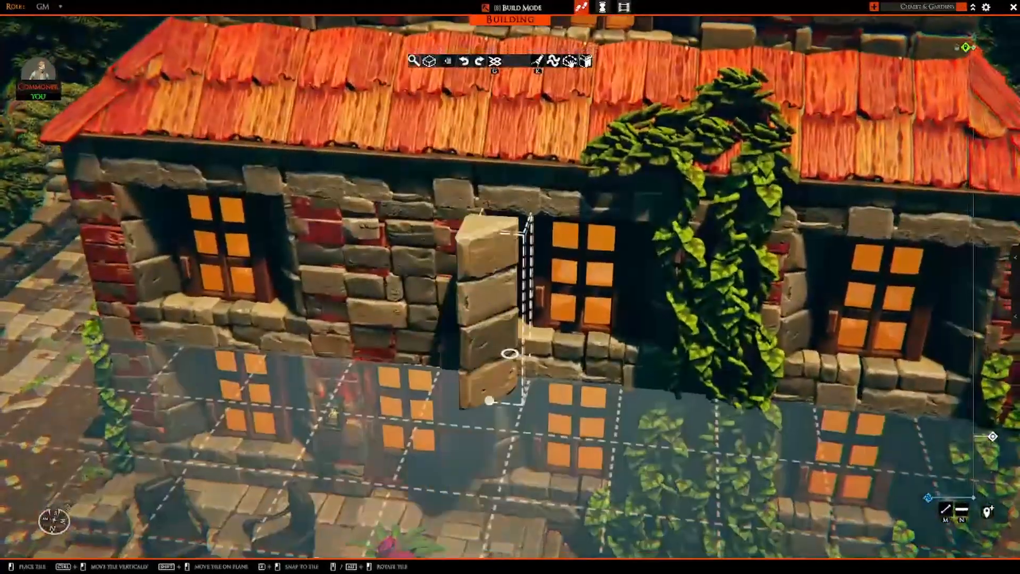
key("s")
left_click(515, 331)
scroll(518, 335, "down", 3)
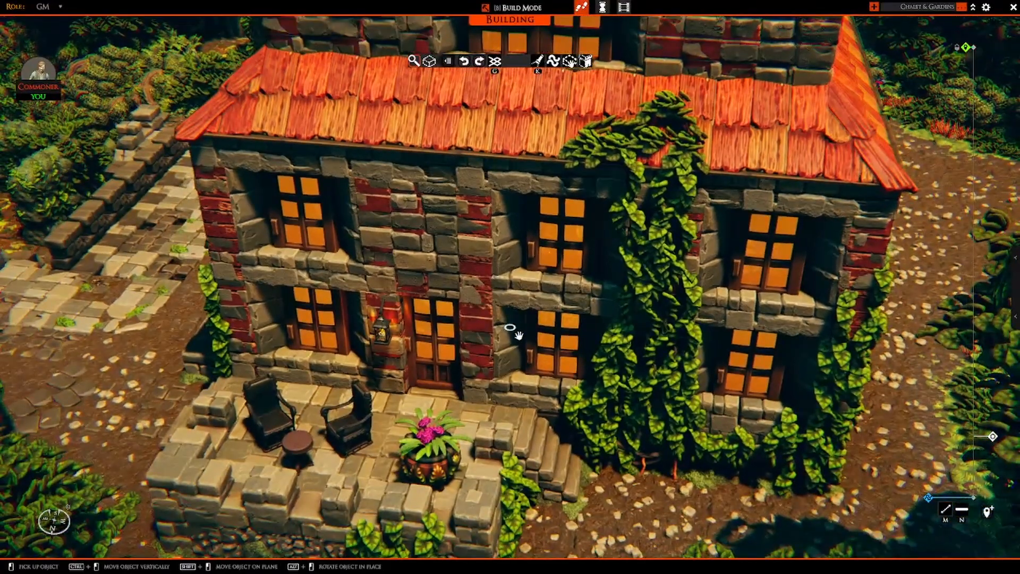
Examine the chalet's terrace side and front entrance, and follow the garden to the arched drain in the perimeter wall.
middle_click_drag(461, 367, 507, 346)
scroll(624, 359, "down", 10)
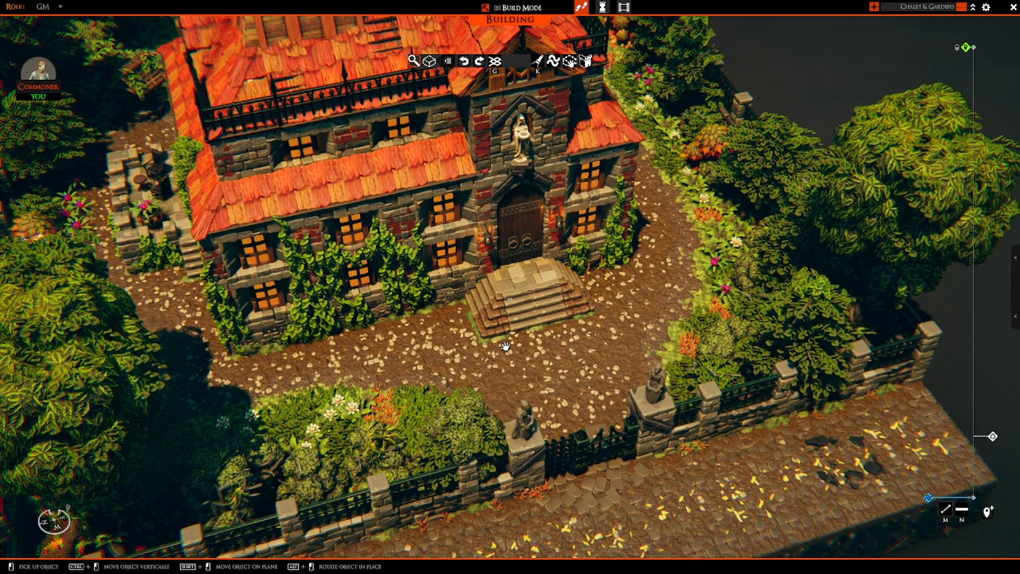
key("w")
right_click_drag(694, 315, 591, 306)
key("w")
key("d")
key("w")
key("d")
key("w")
key("d")
scroll(591, 265, "up", 4)
key("s")
key("w")
key("s")
key("d")
scroll(706, 271, "down", 5)
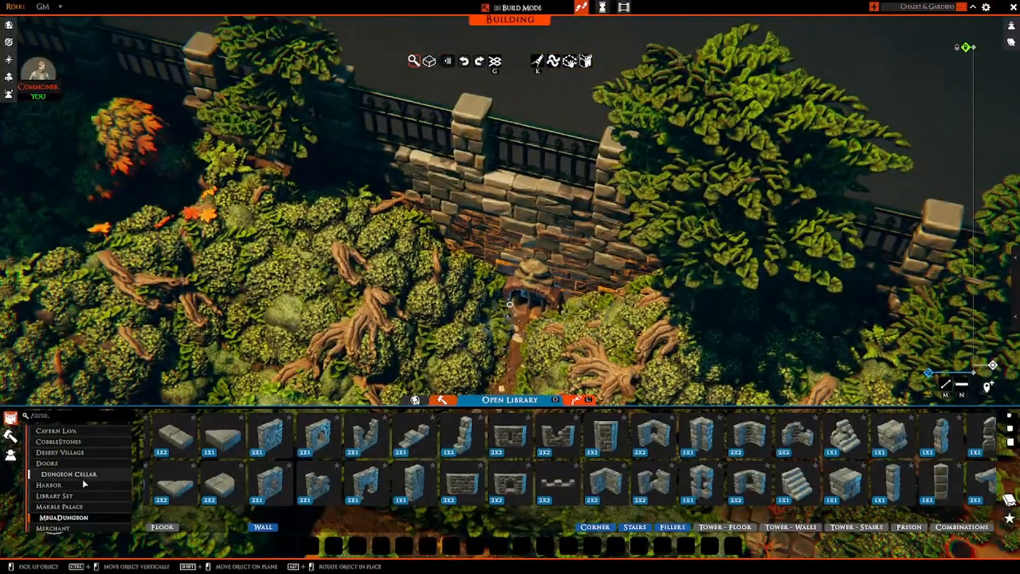
Place a 2x1 arched drain wall tile from the Dungeon Cellar set, raised above the hedge beside the existing drain and facing the garden.
left_click(91, 477)
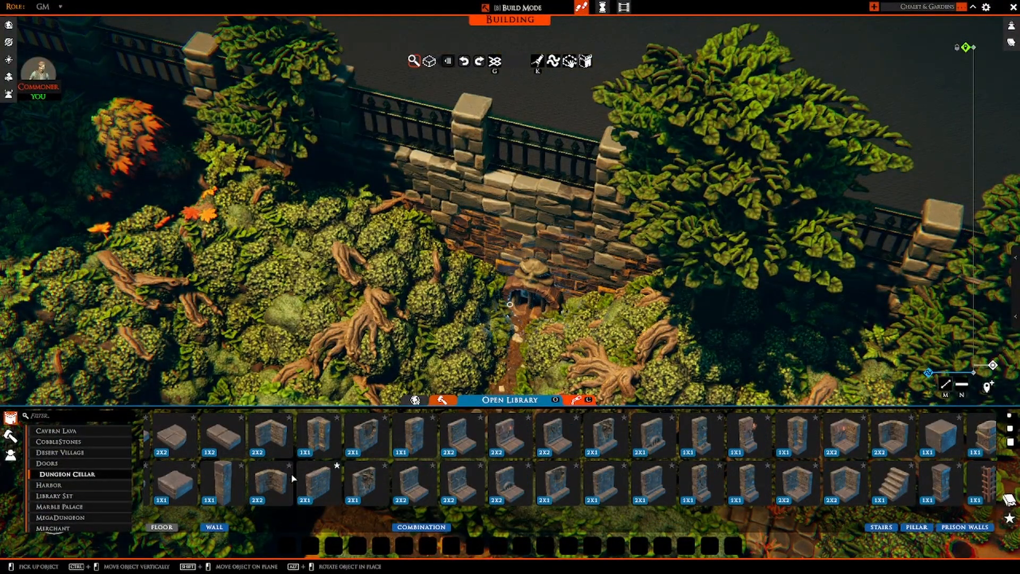
key("s")
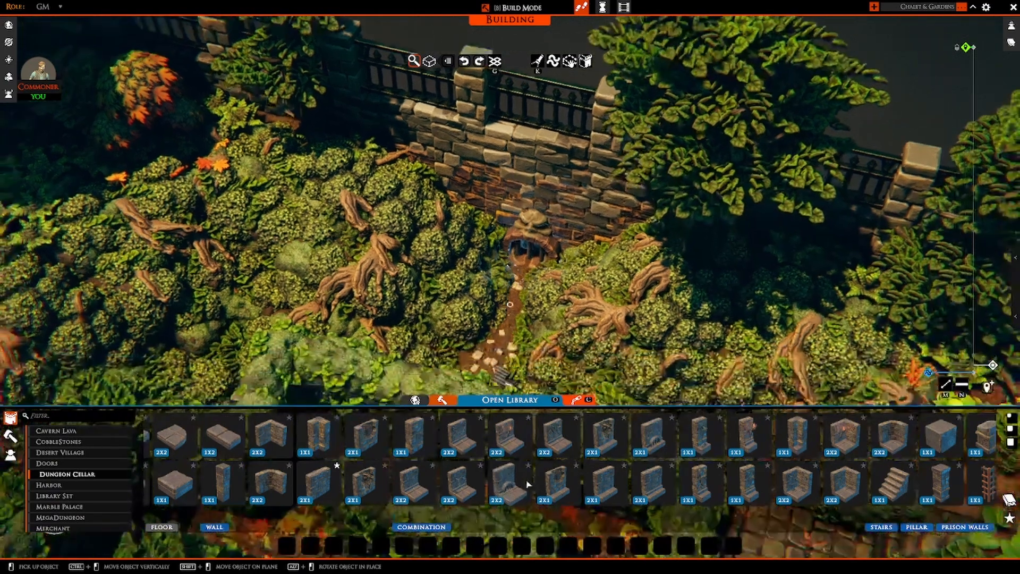
left_click(652, 436)
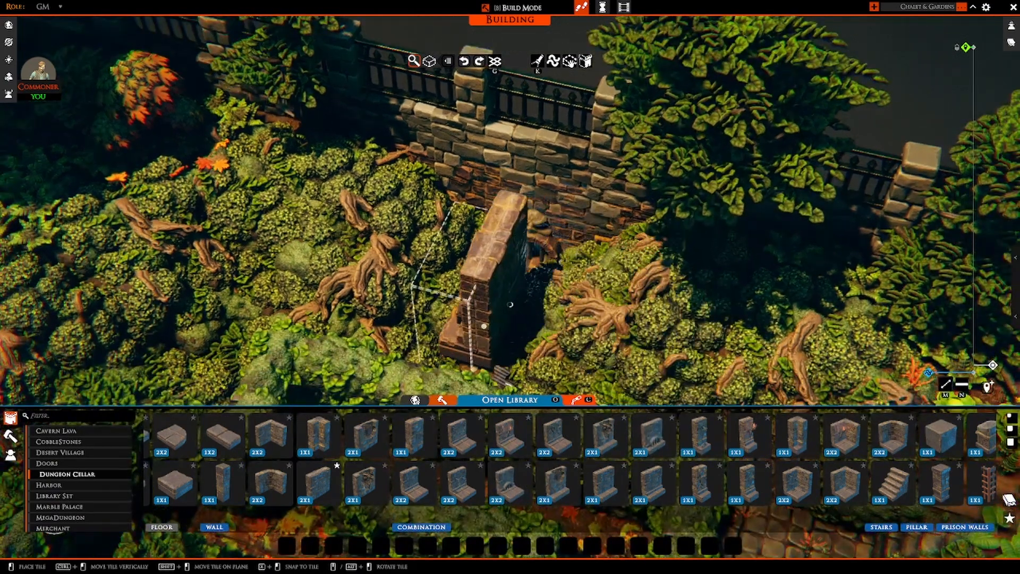
middle_click(500, 323)
left_click_drag(501, 323, 494, 235, "ctrl")
key("a")
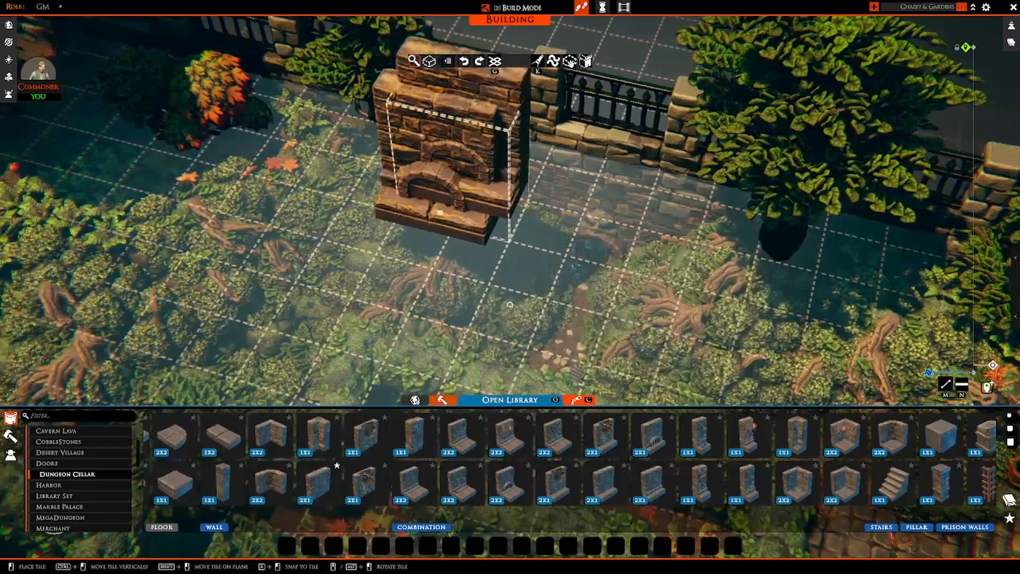
left_click(509, 304)
scroll(501, 287, "up", 5)
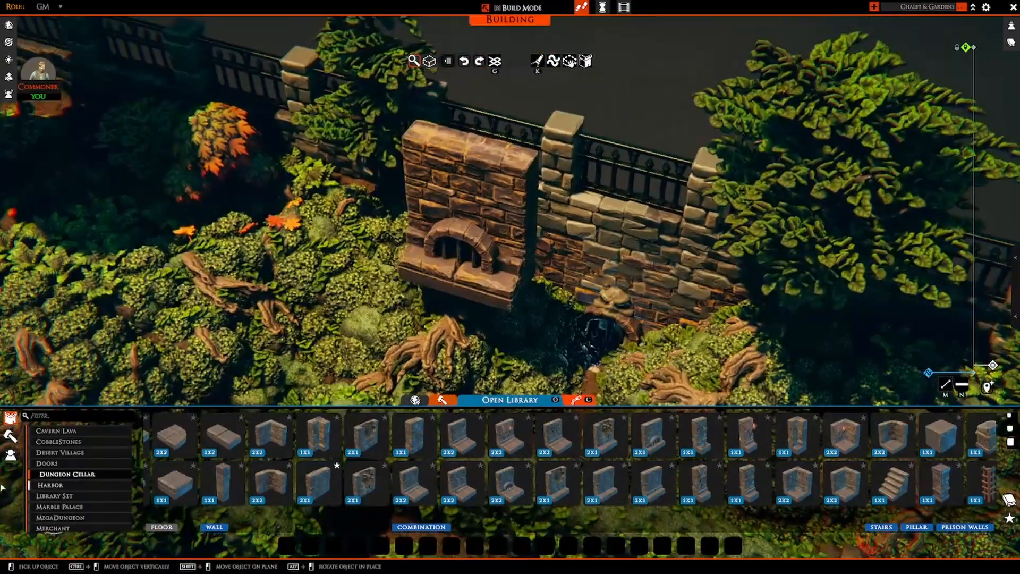
Place the horned stone head from the Misc. Exterior props on the raised wall tile, sunk into the stonework above the arch.
left_click(10, 436)
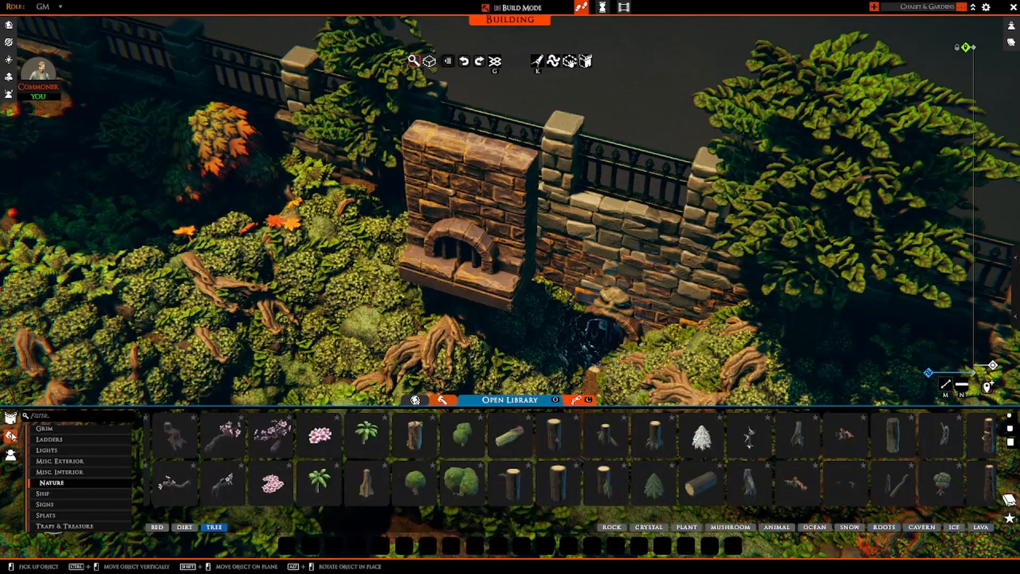
scroll(77, 486, "up", 3)
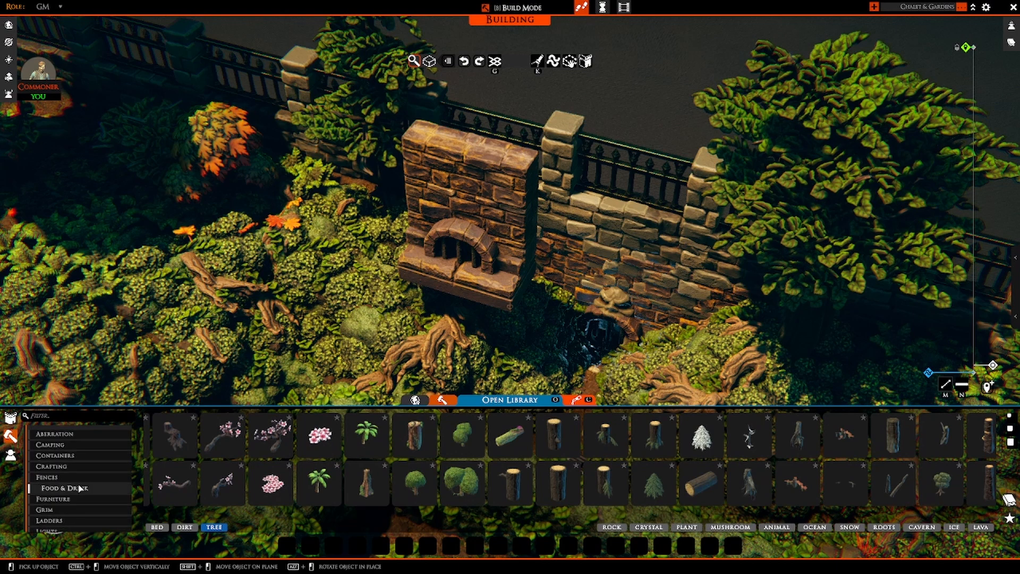
scroll(79, 487, "down", 3)
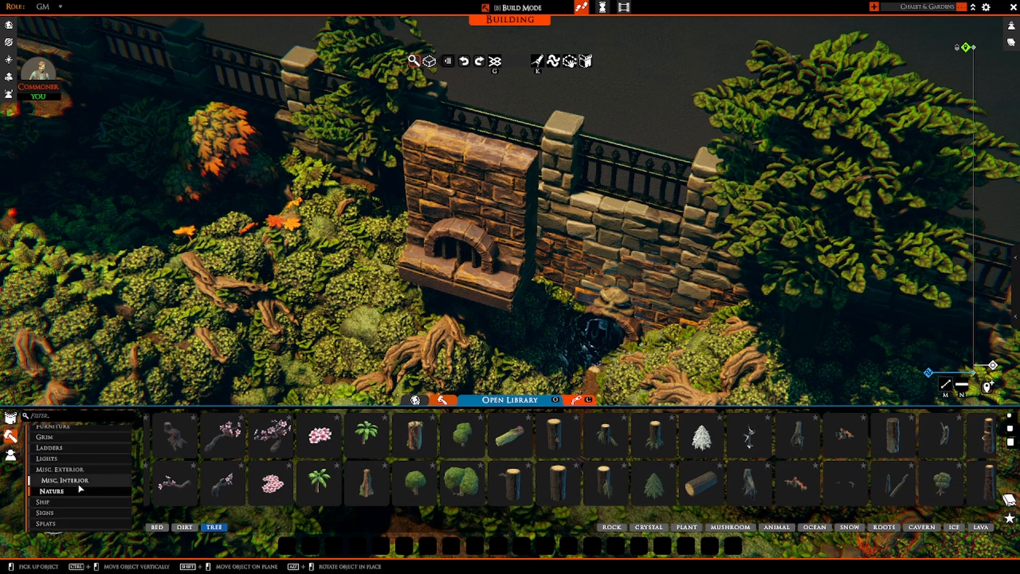
left_click(85, 470)
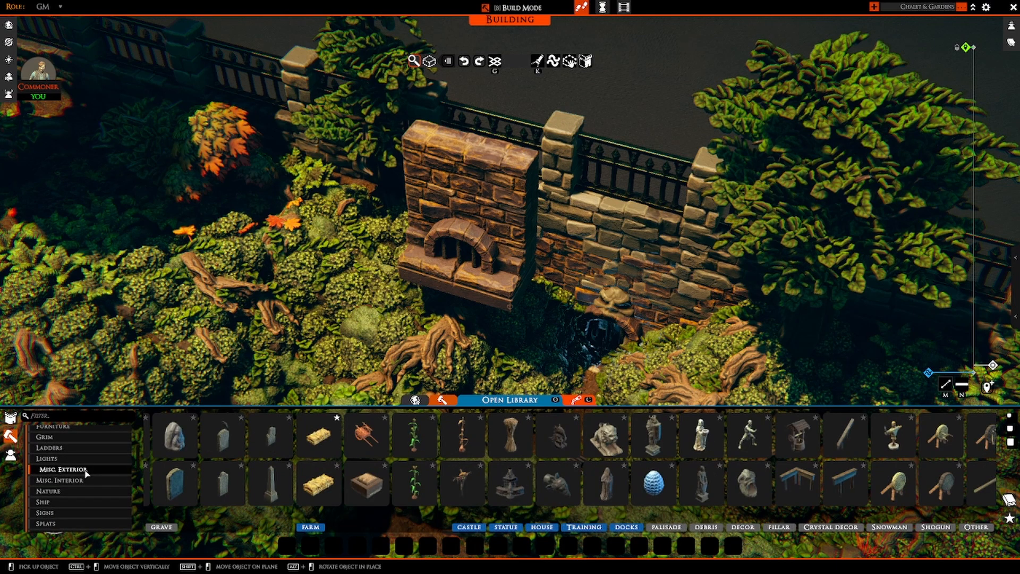
left_click(748, 485)
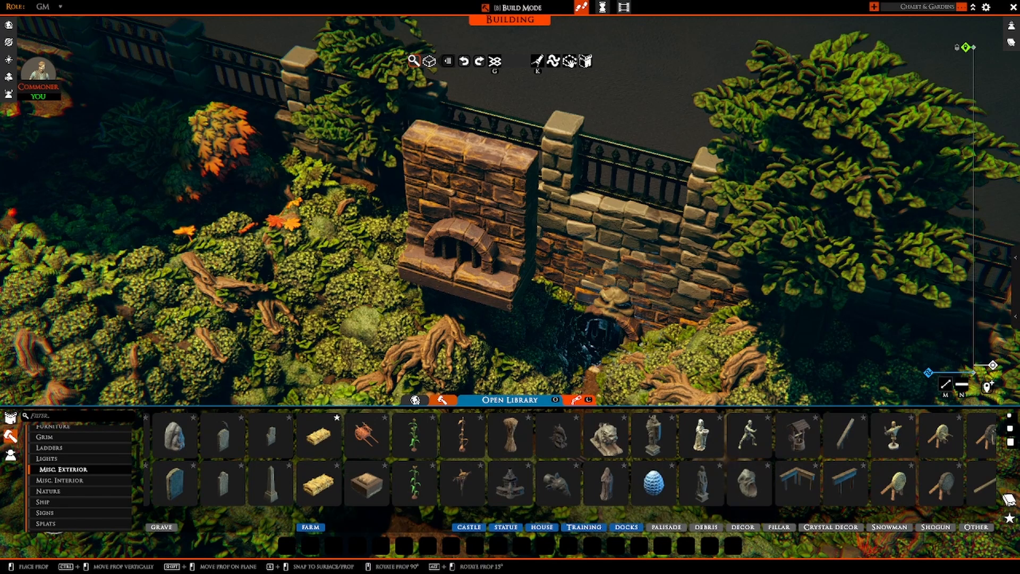
left_click_drag(514, 286, 511, 314, "ctrl")
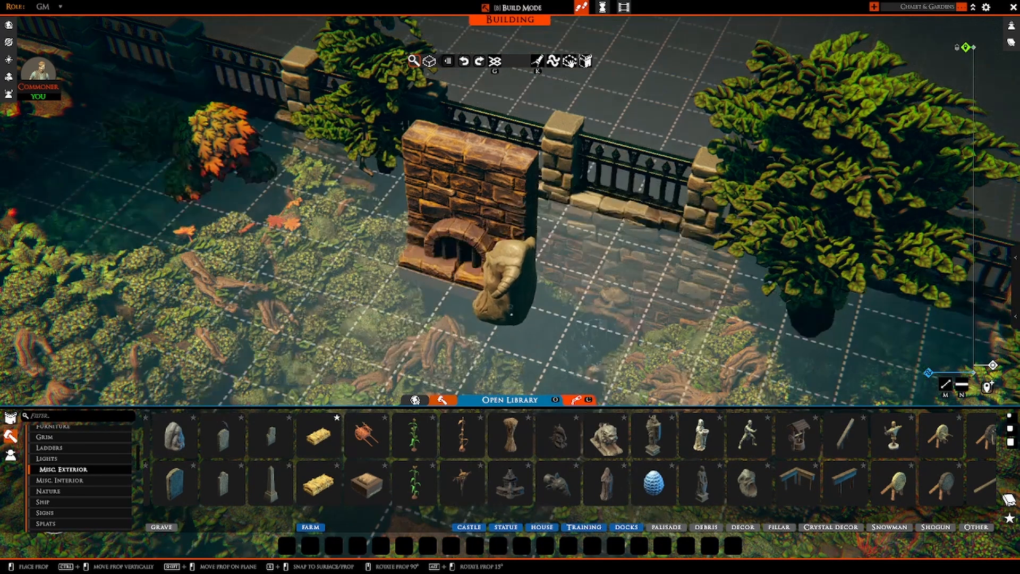
middle_click(468, 283)
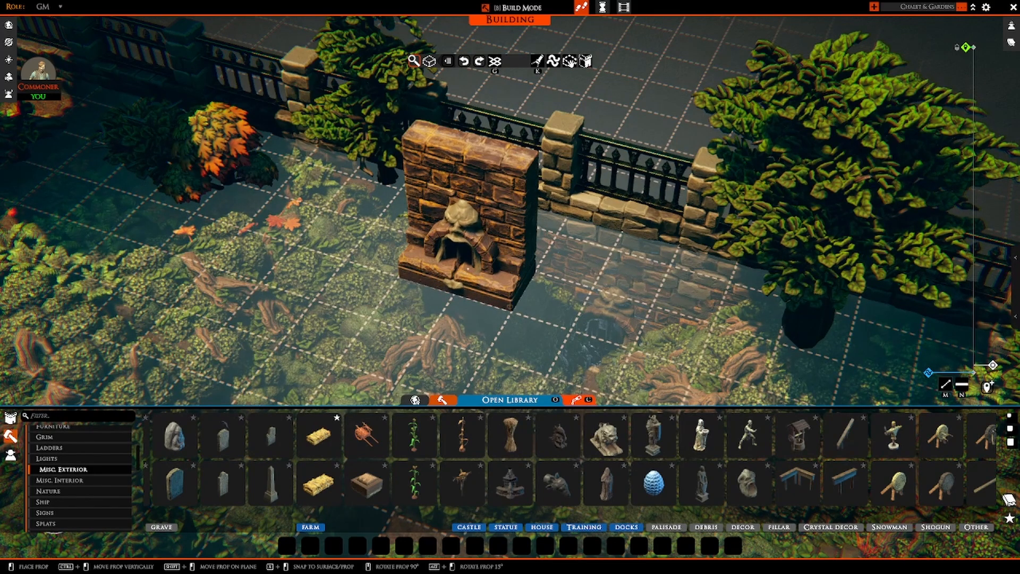
left_click_drag(468, 270, 467, 259, "ctrl")
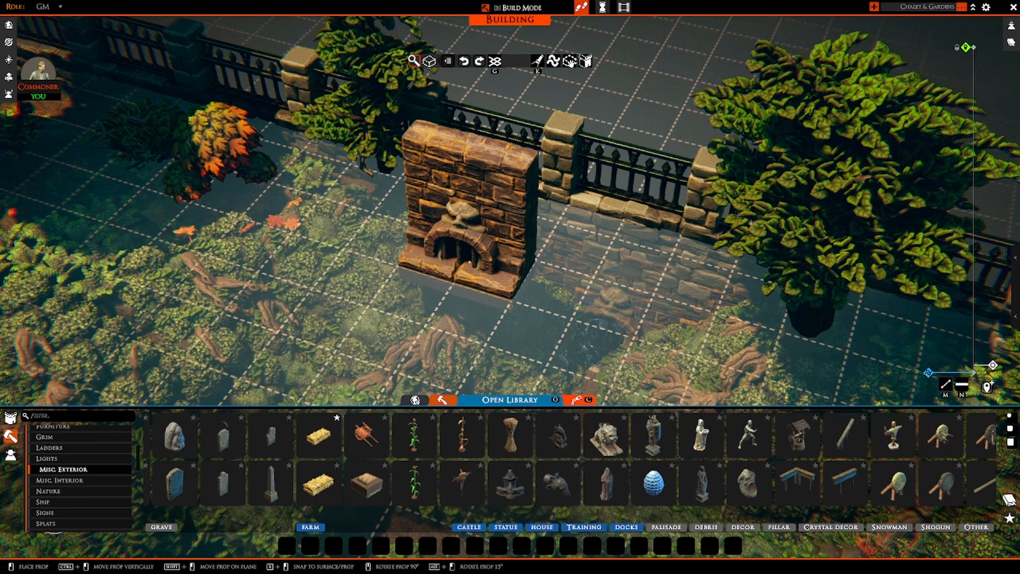
left_click(469, 259)
right_click_drag(469, 260, 505, 300)
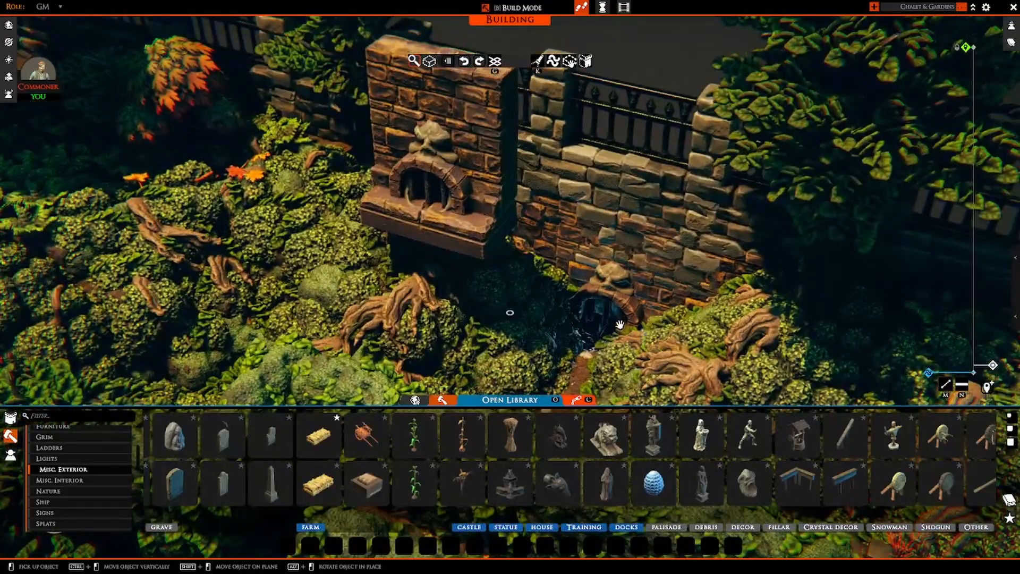
Place a blue crystal from the Nature props beneath the raised wall tile's drain arch.
left_click(90, 493)
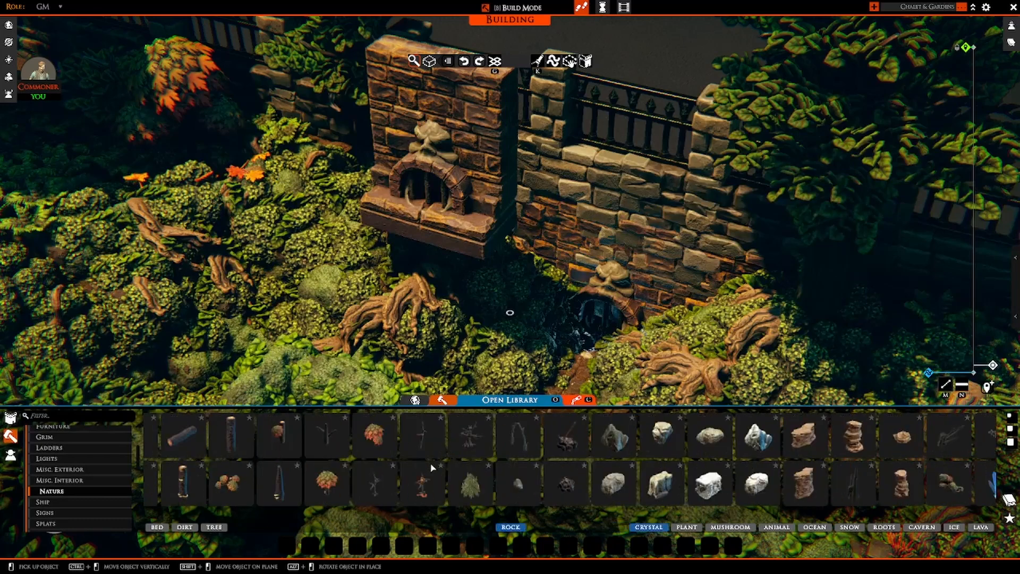
scroll(431, 467, "down", 3)
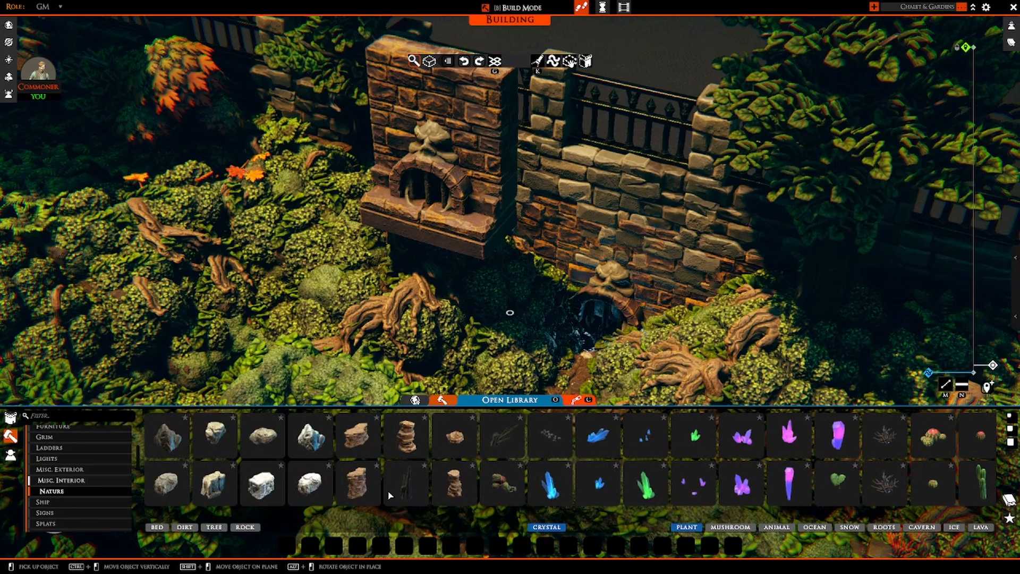
left_click(547, 486)
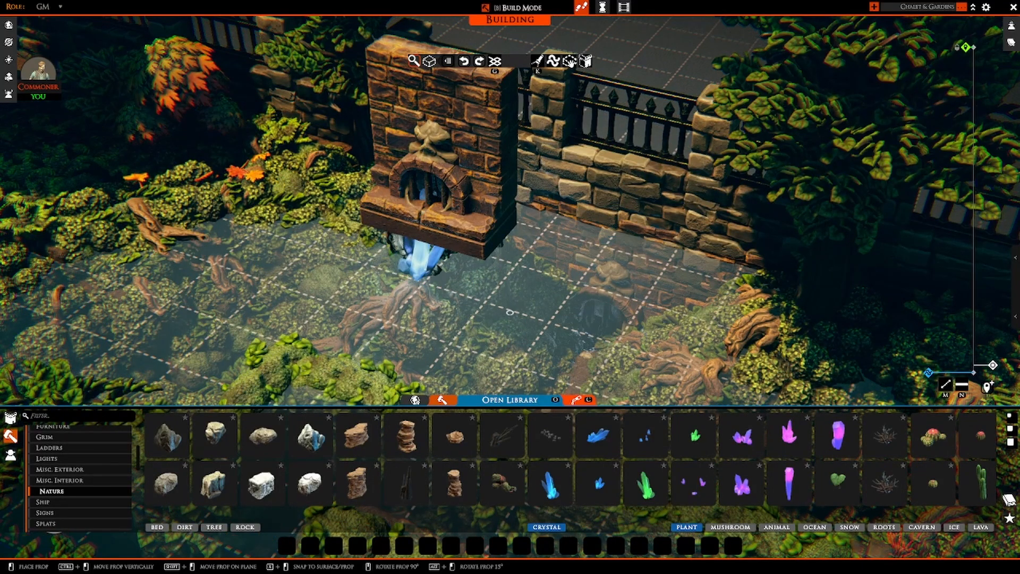
left_click(417, 273)
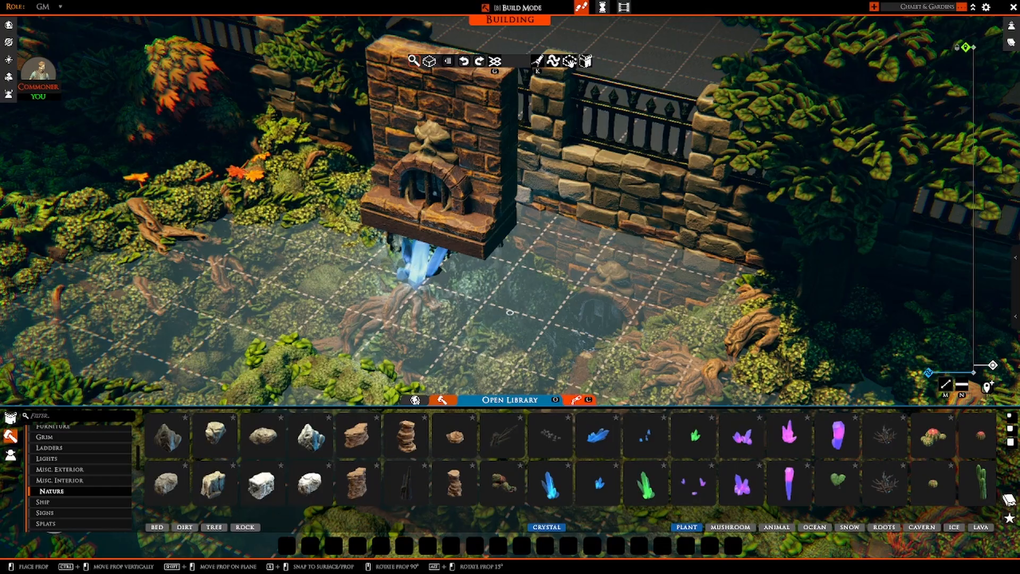
right_click(294, 297)
scroll(292, 303, "down", 3)
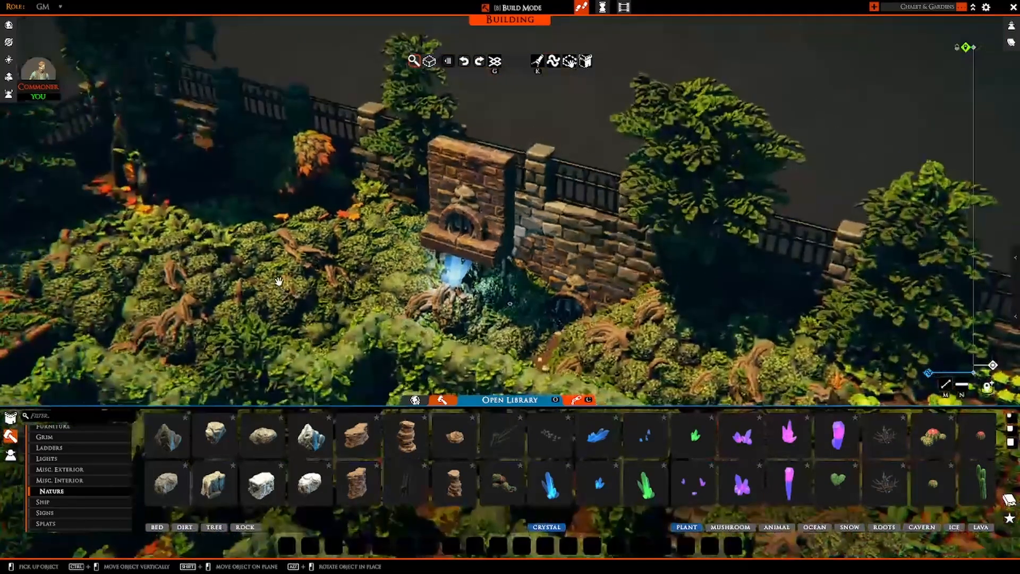
scroll(278, 279, "up", 3)
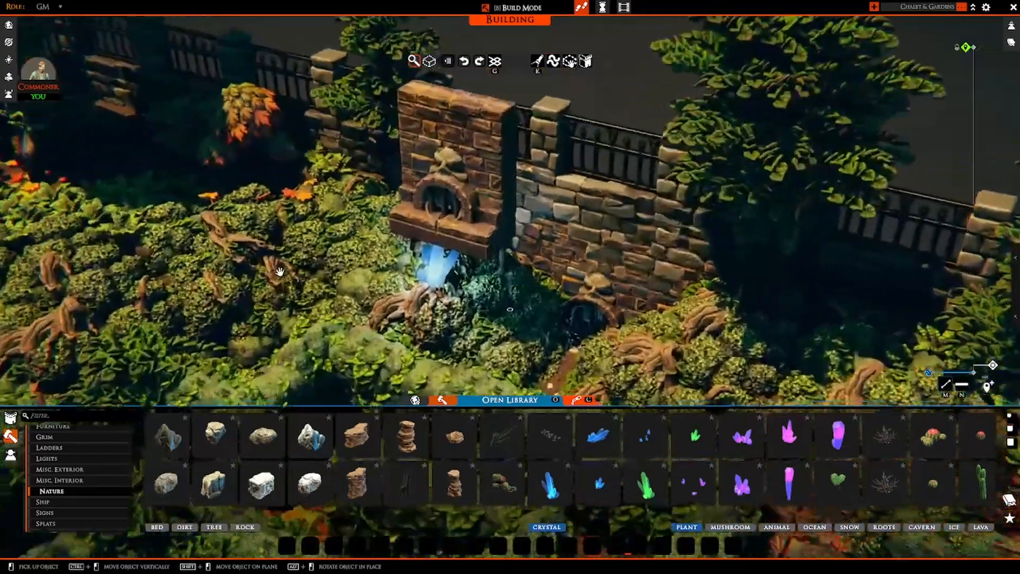
Remove the sample crystal, stone head and drain wall tile from beside the original drain.
middle_click_drag(280, 271, 443, 296)
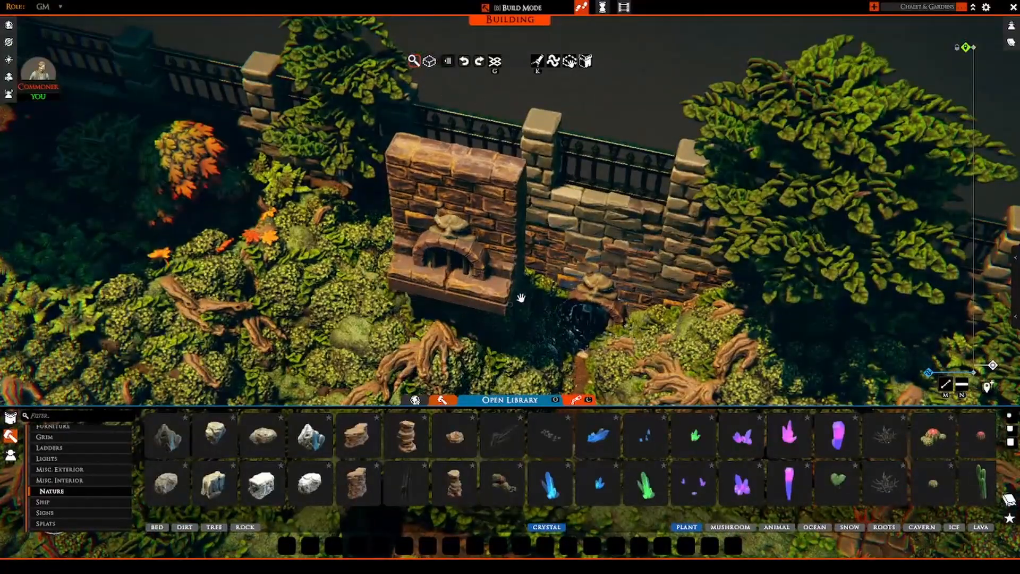
middle_click_drag(521, 298, 563, 257)
right_click(472, 251)
Examine the path leading to the original drain, the vegetable garden and the cobbled steps between the hedges.
key("w")
middle_click_drag(539, 315, 480, 323)
key("s")
key("s")
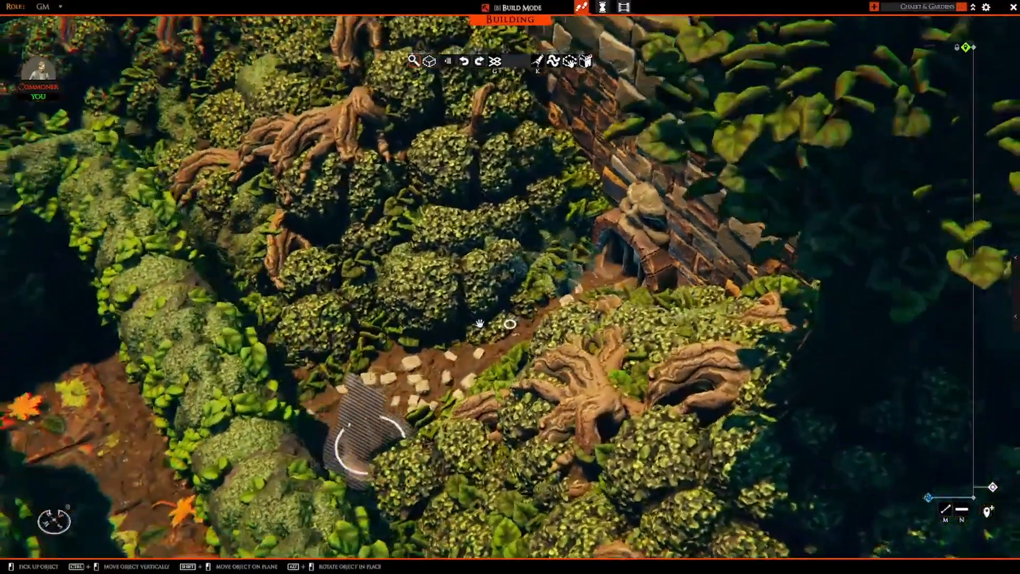
scroll(479, 323, "down", 5)
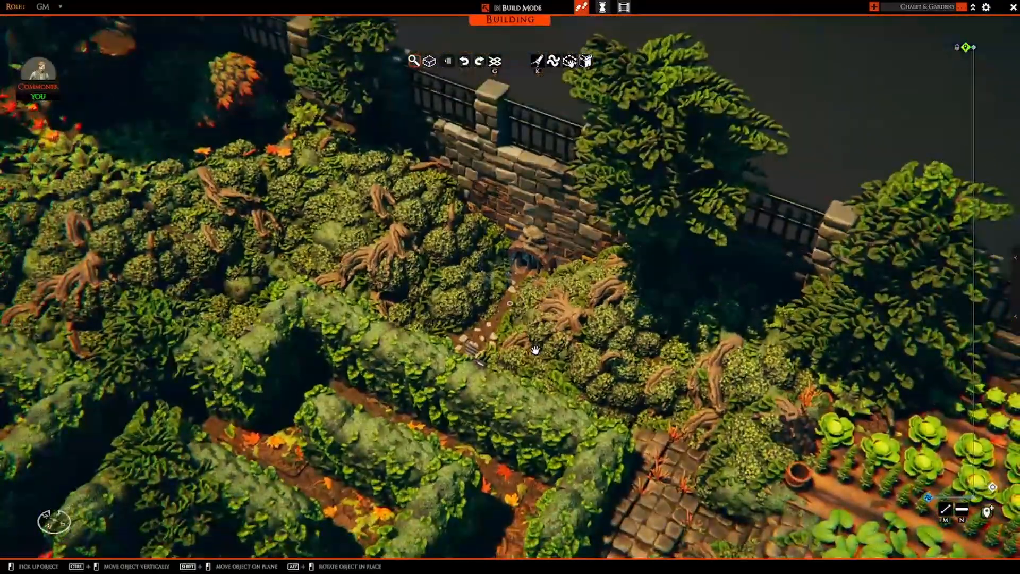
middle_click_drag(535, 350, 703, 326)
scroll(702, 326, "up", 5)
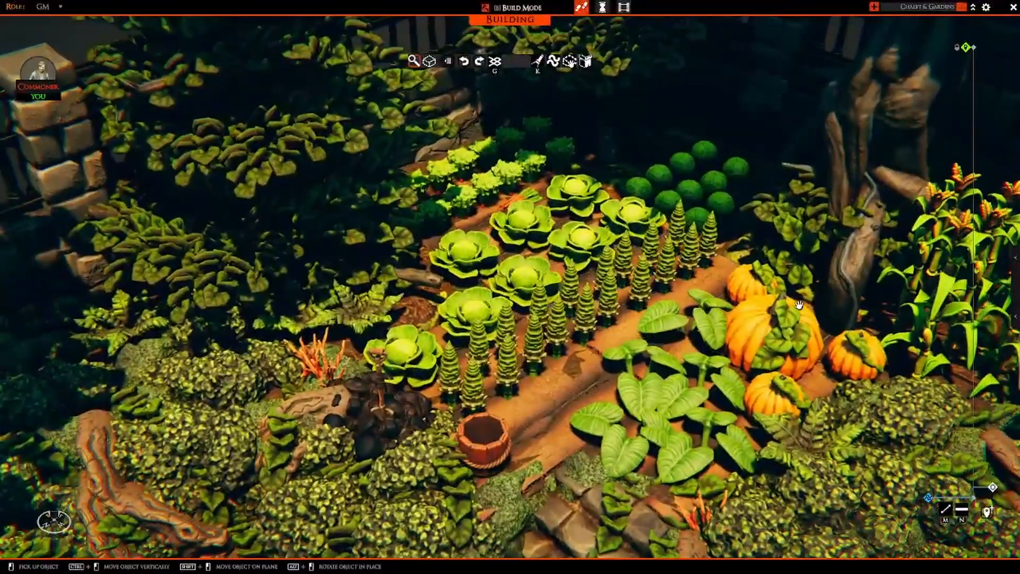
middle_click_drag(799, 304, 710, 376)
scroll(710, 376, "down", 2)
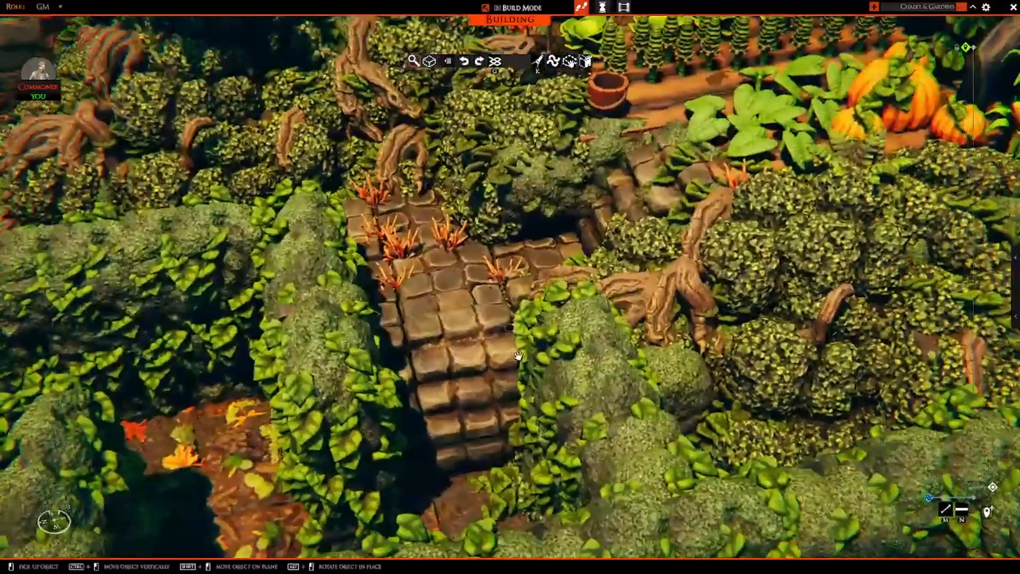
Examine the cobbled steps leading up to the vegetable garden and the leaf-covered log-roofed shed beside the chalet.
scroll(611, 321, "down", 6)
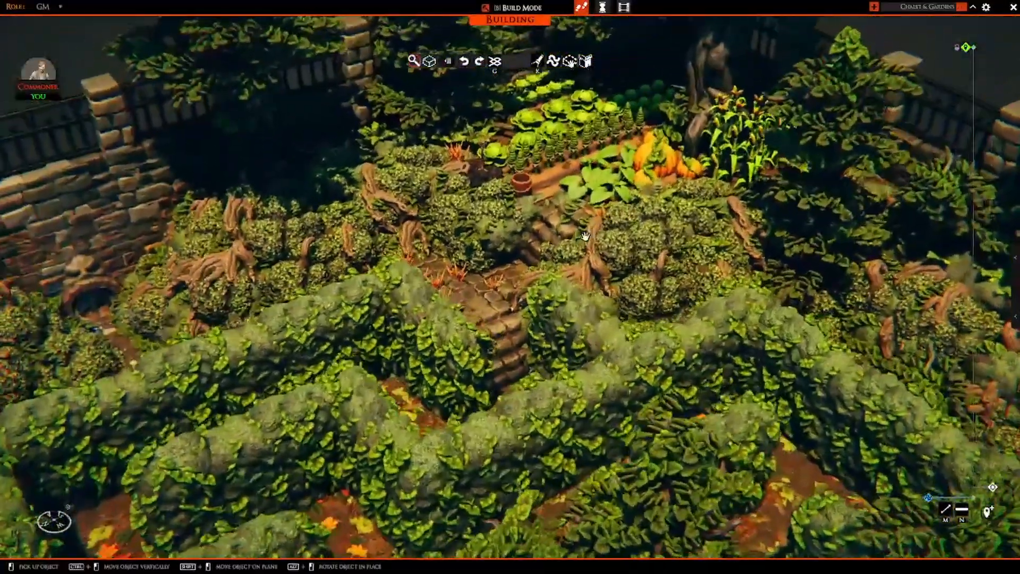
middle_click_drag(584, 236, 570, 265)
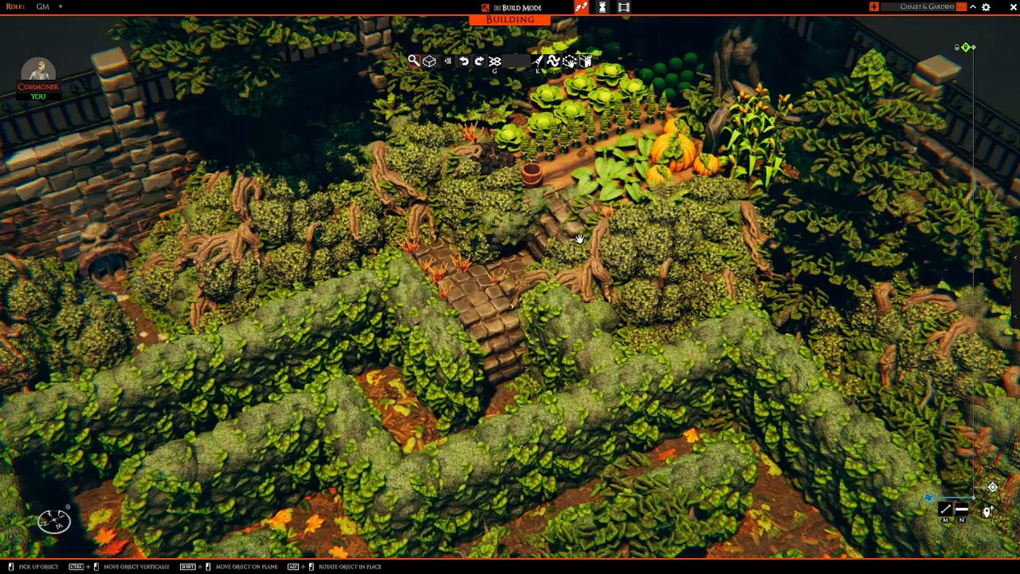
scroll(558, 274, "up", 5)
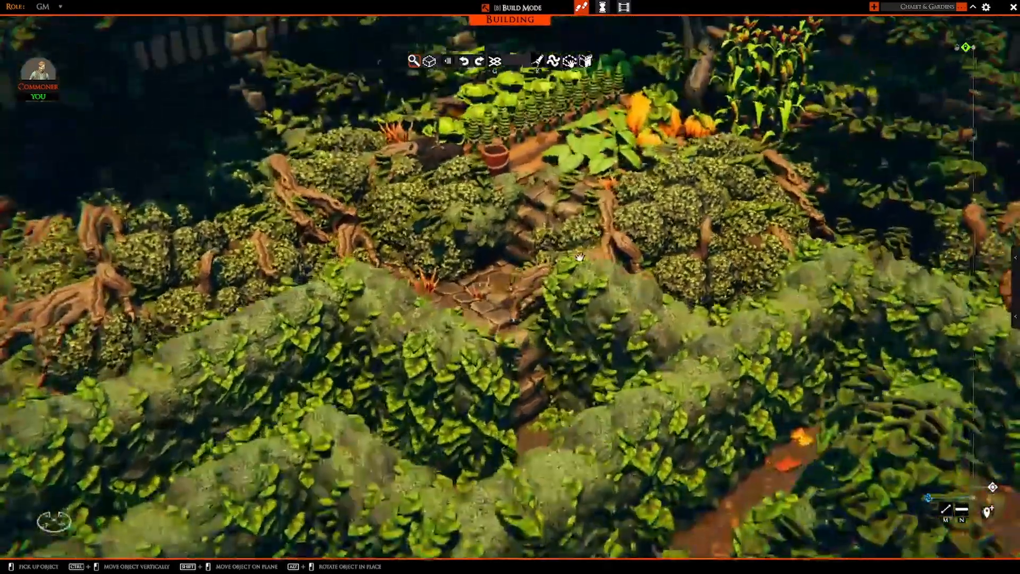
middle_click_drag(579, 257, 553, 280)
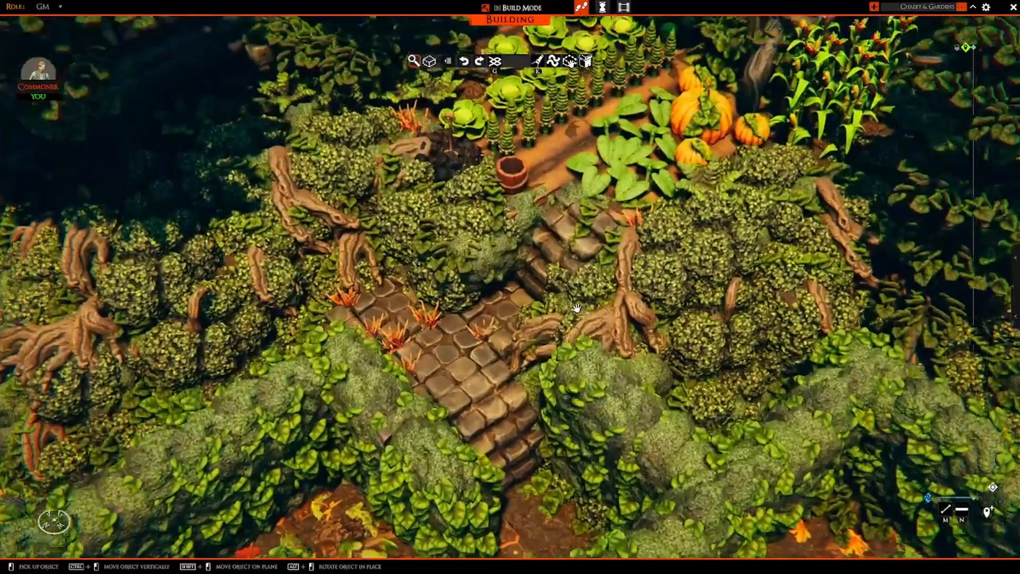
scroll(577, 307, "up", 3)
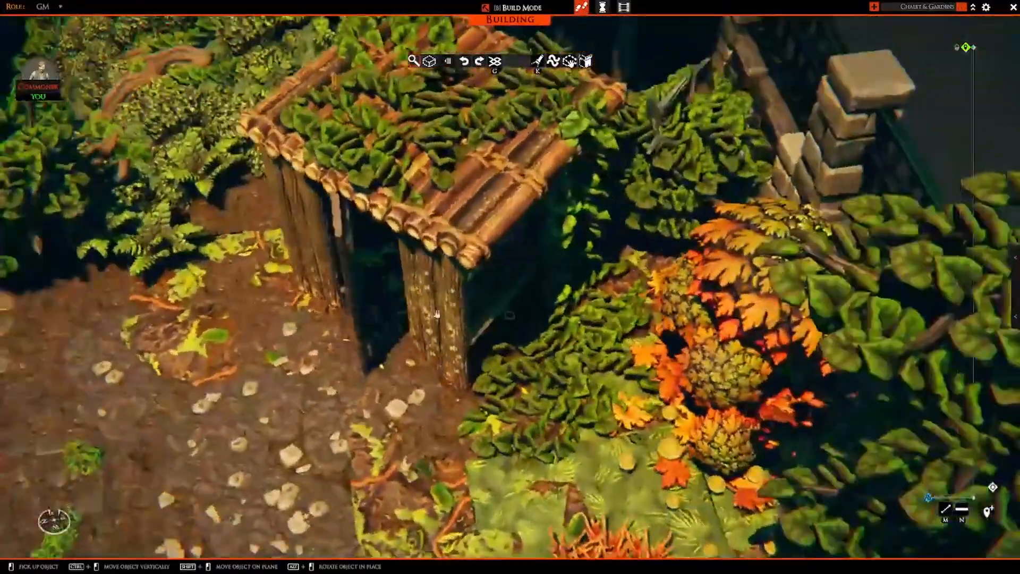
right_click_drag(496, 287, 651, 301)
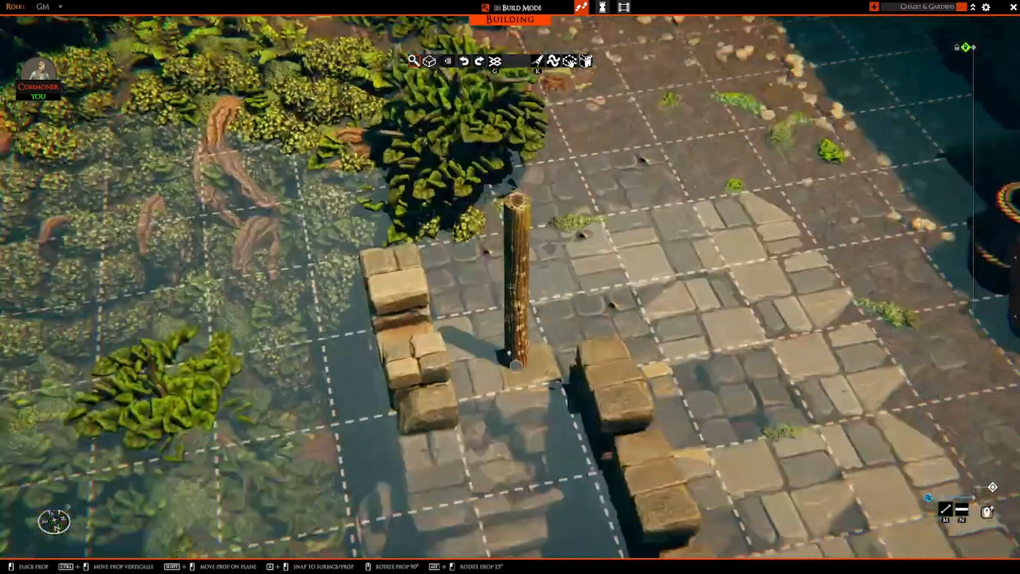
key("w")
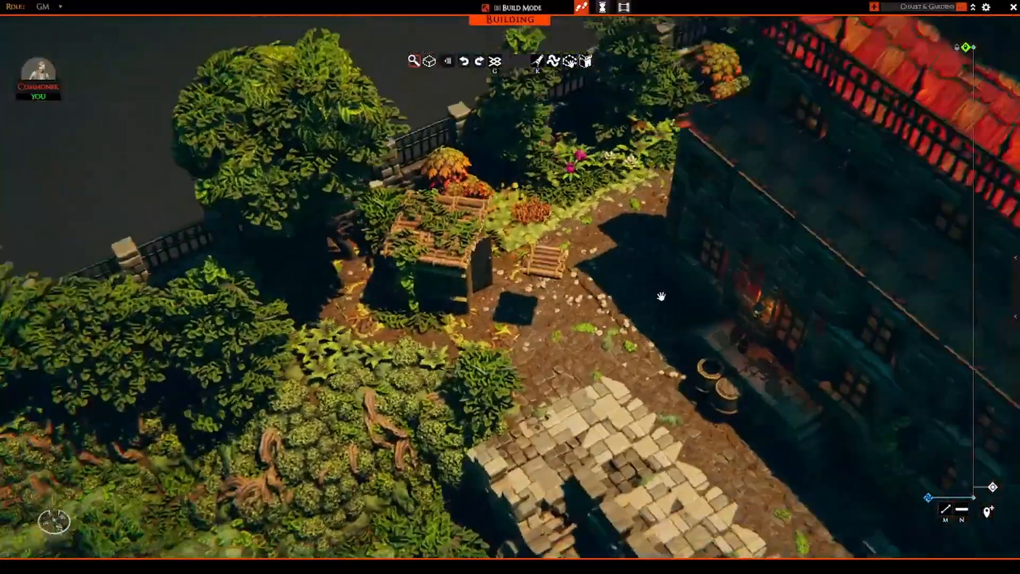
middle_click_drag(661, 296, 551, 306)
scroll(638, 276, "up", 3)
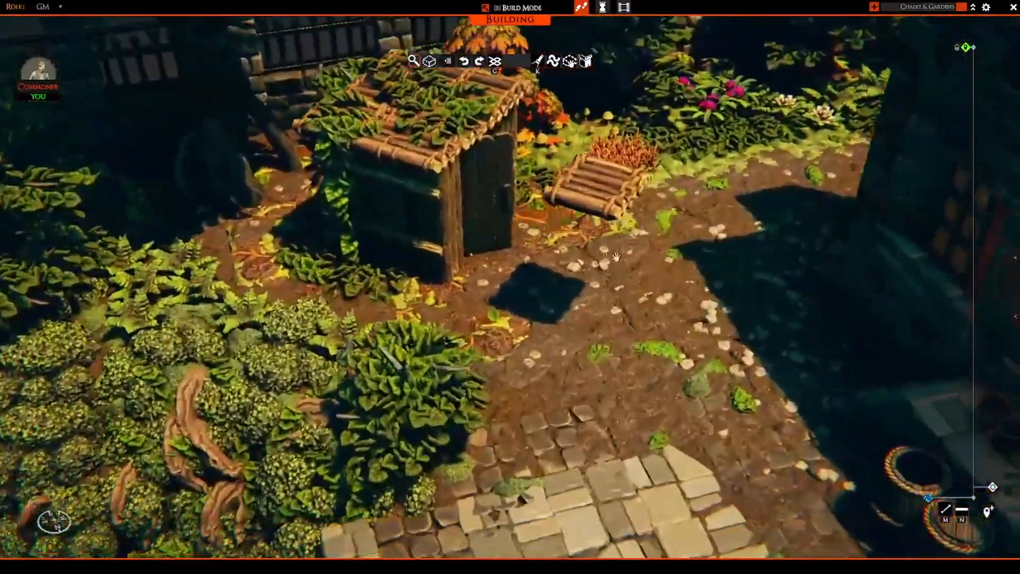
Place a roped log section from the Misc. Exterior props beside the shed, turned to match it and raised to roof height.
left_click(69, 470)
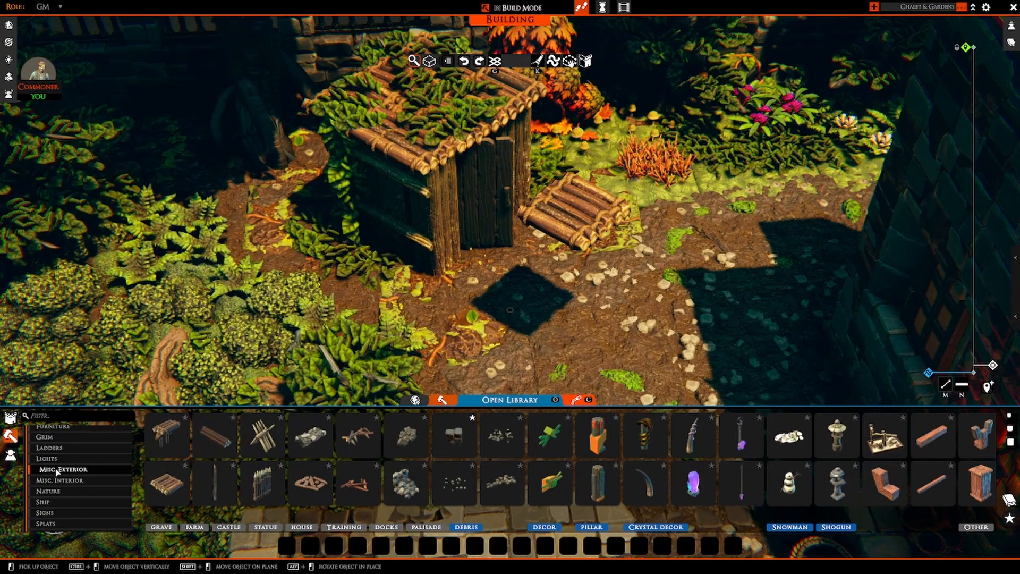
scroll(265, 483, "up", 3)
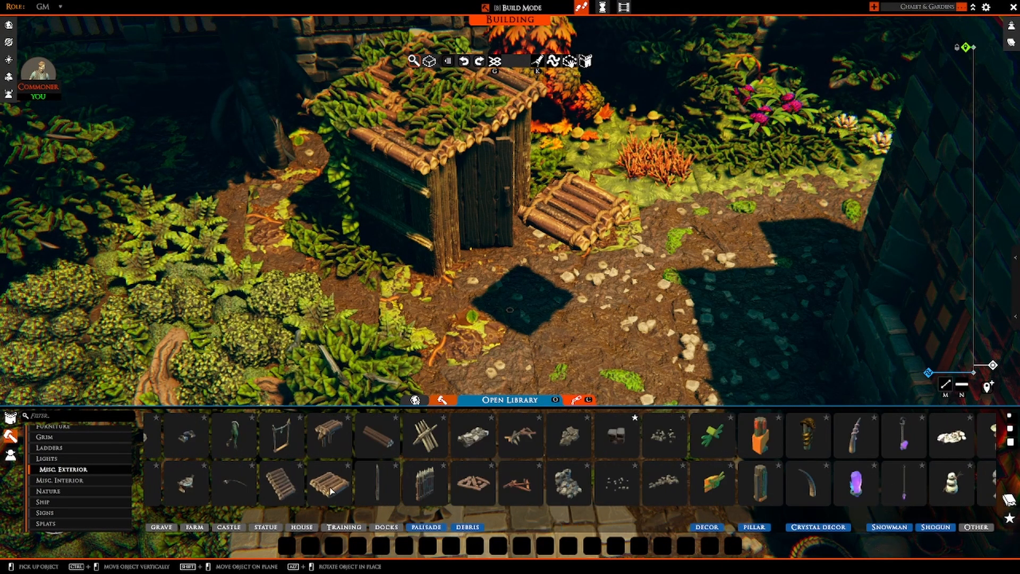
left_click(446, 492)
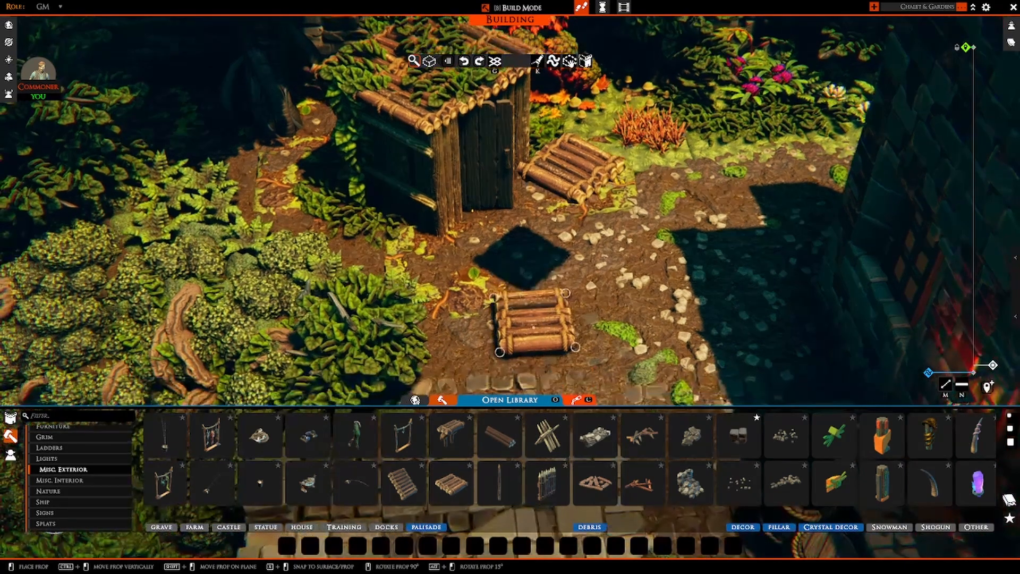
left_click_drag(528, 335, 462, 262, "ctrl")
key("s")
right_click(462, 262)
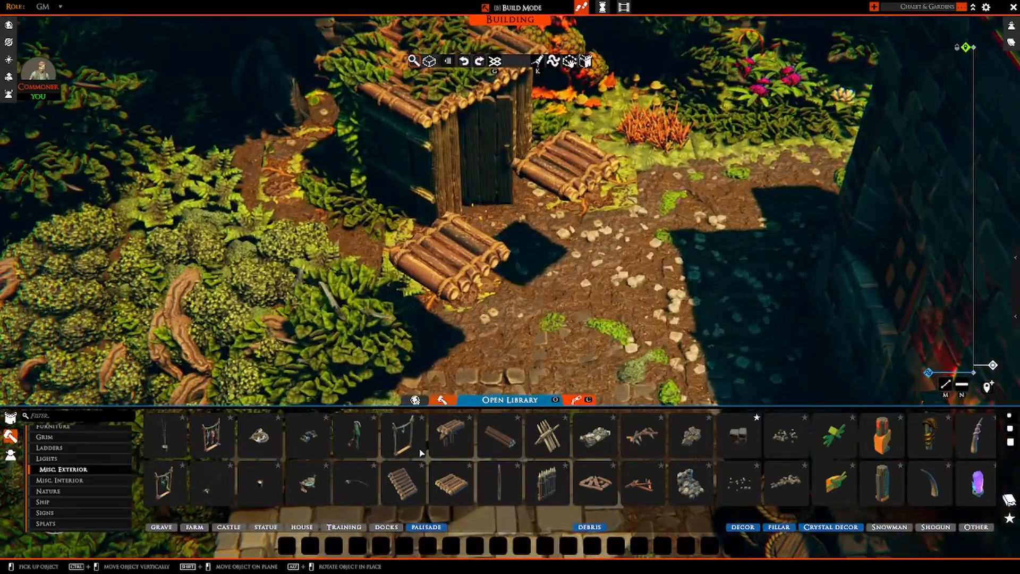
Stand a row of upright wooden posts from the Misc. Exterior props beneath the raised log section as a wall.
scroll(412, 456, "up", 5)
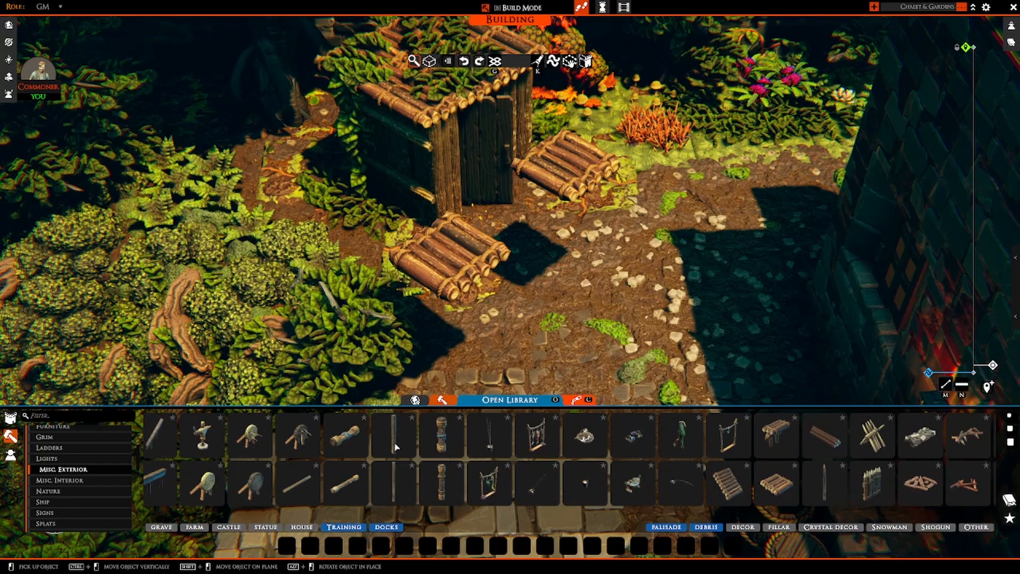
left_click(395, 448)
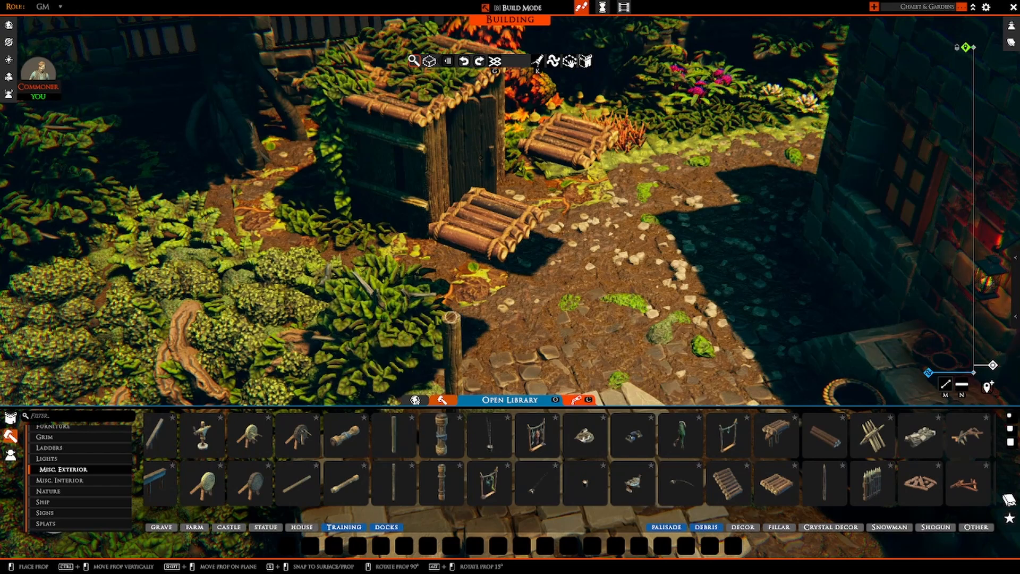
mouse_move(572, 364)
right_mouse_down()
mouse_move(553, 369)
mouse_move(564, 362)
right_mouse_up()
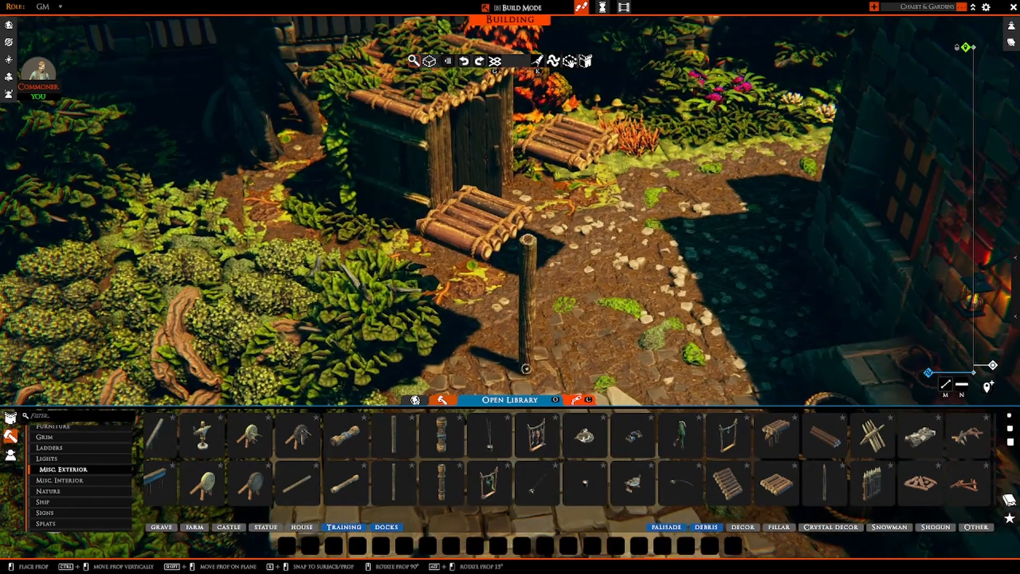
key("shift")
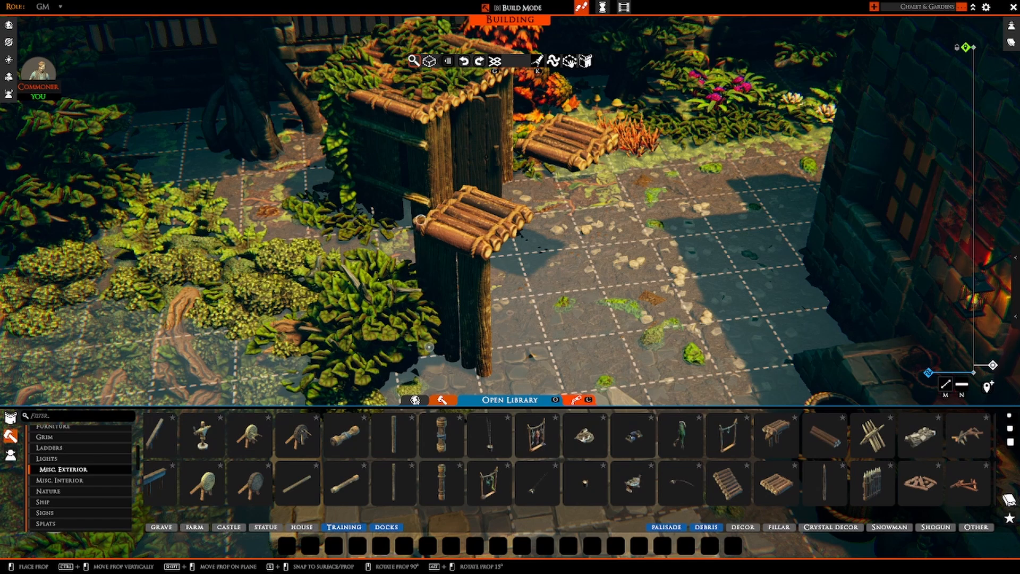
right_click(446, 343)
middle_click_drag(446, 343, 492, 276)
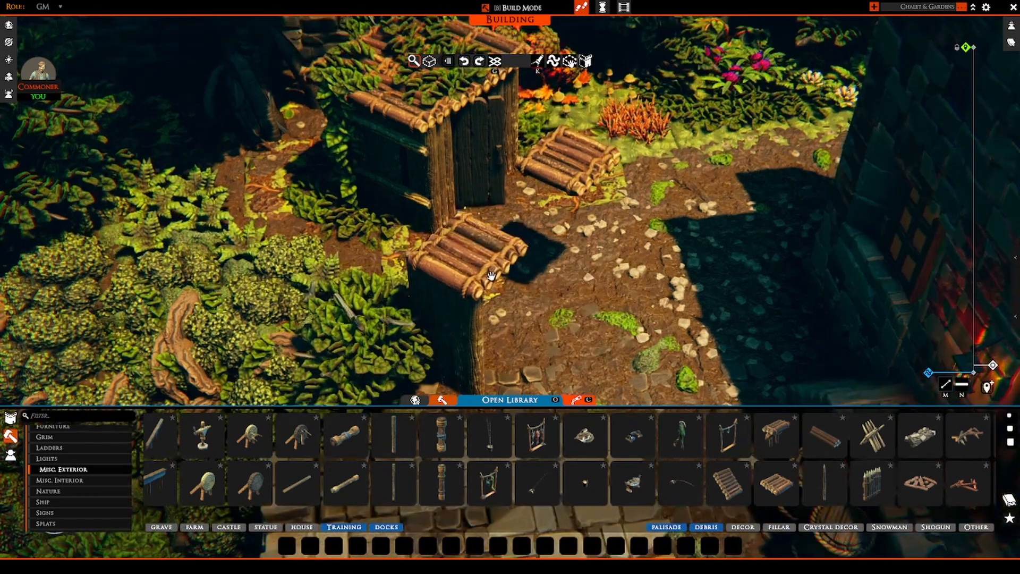
Add three more log sections against the raised one to form a two-by-two sample roof.
left_click(491, 275)
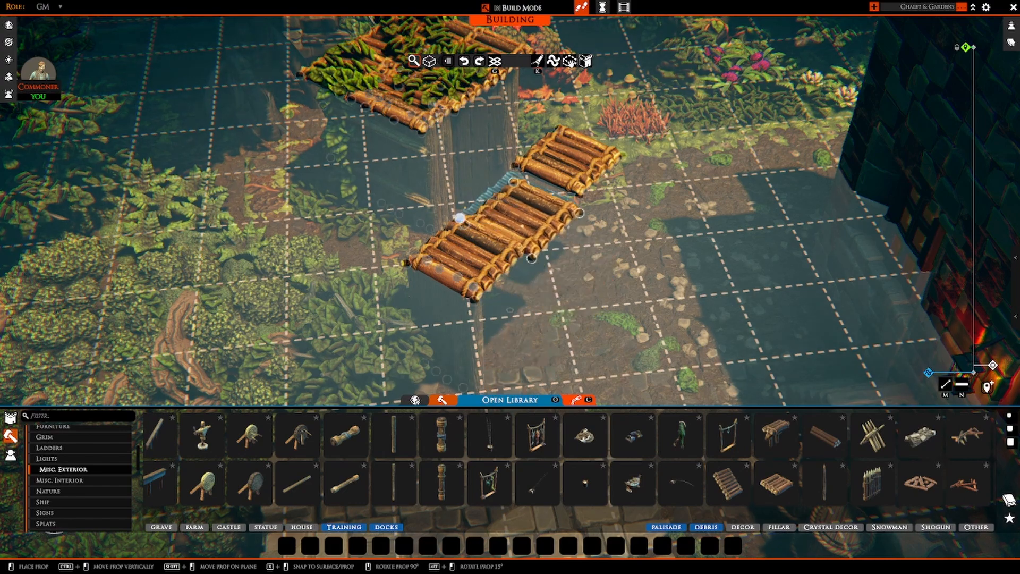
left_click(512, 216)
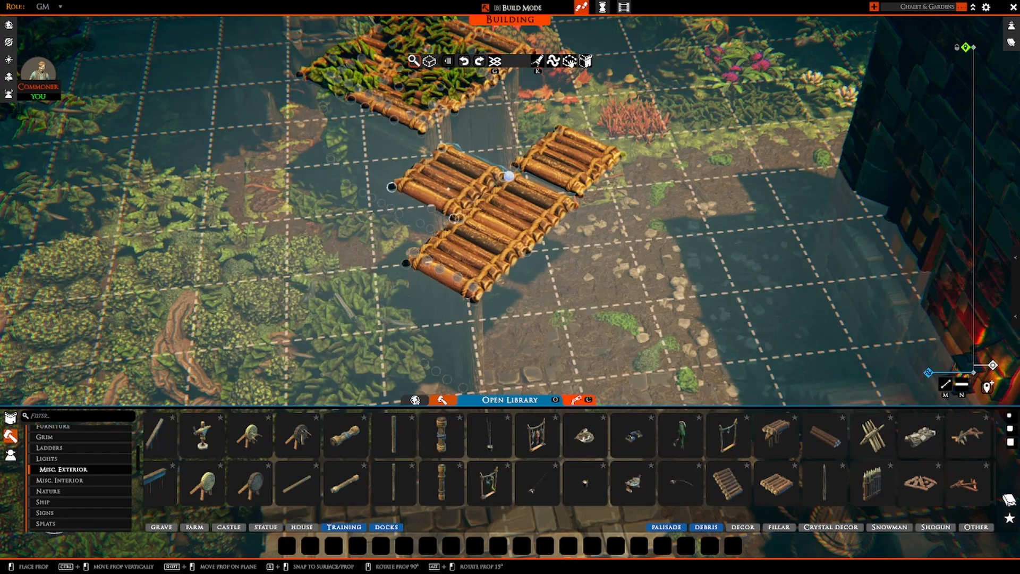
left_click(452, 186)
left_click(403, 232)
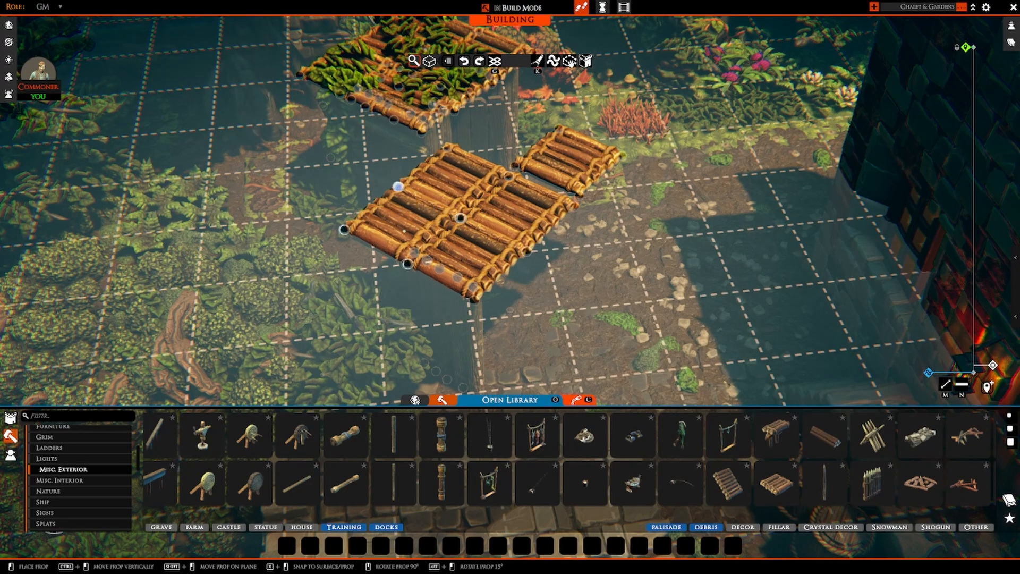
right_click(403, 231)
Extend the walls of the sample shed with more upright posts along its back and side edges.
mouse_move(578, 289)
middle_mouse_down()
mouse_move(583, 311)
mouse_move(500, 297)
mouse_move(608, 345)
mouse_move(738, 264)
mouse_move(758, 234)
mouse_move(662, 276)
mouse_move(568, 273)
middle_mouse_up()
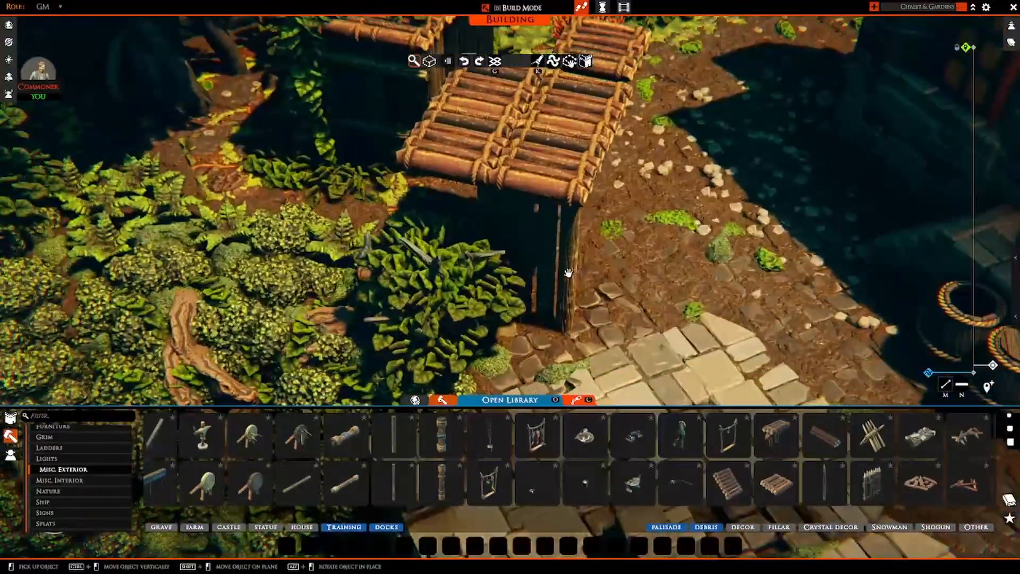
left_click(567, 273)
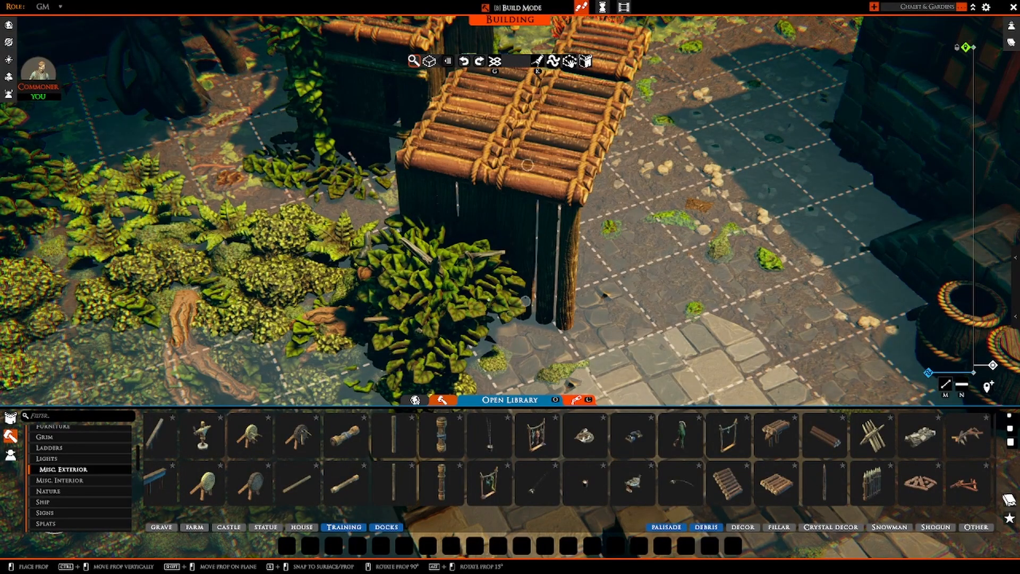
middle_click_drag(611, 276, 416, 317)
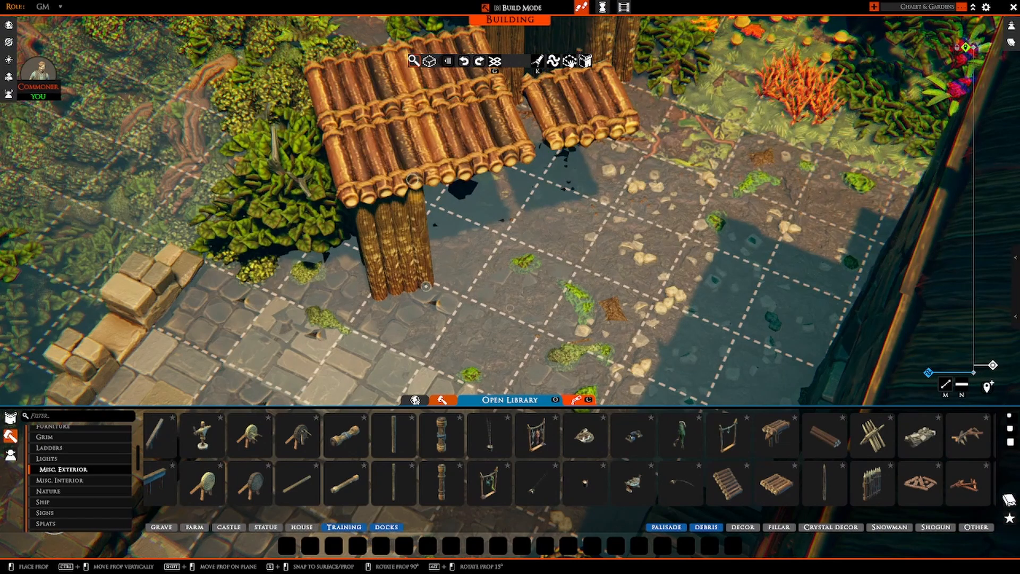
middle_click_drag(456, 284, 420, 303)
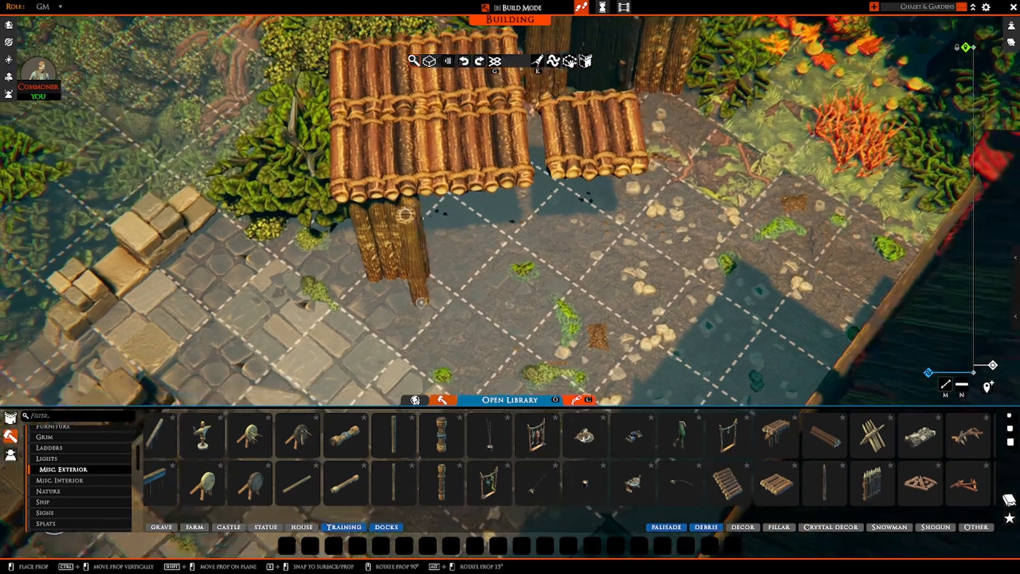
left_click(509, 272)
middle_click_drag(576, 265, 558, 205)
right_click(598, 252)
Place a leafy vine from the Nature plant props on top of the sample shed's log roof.
key("w")
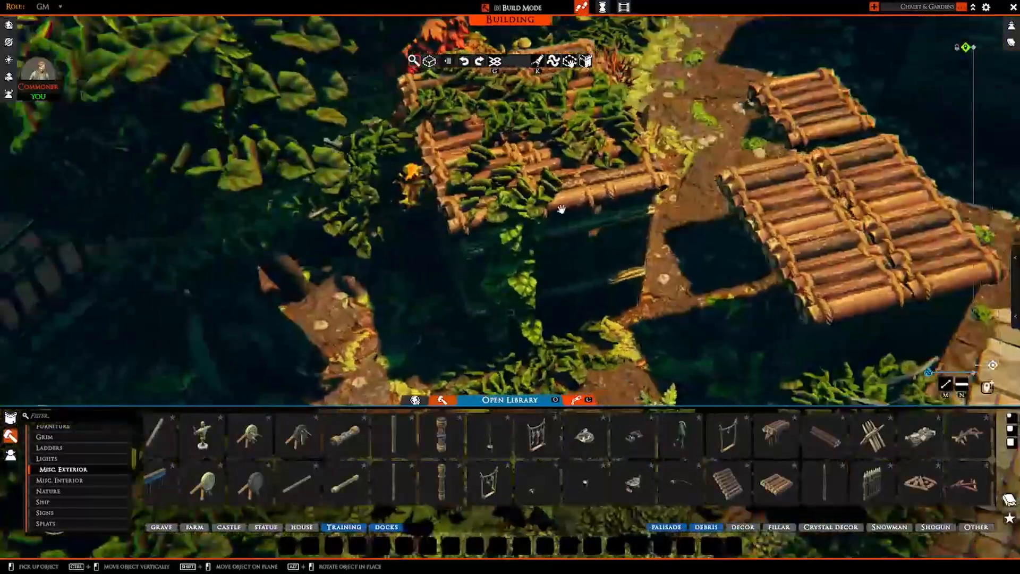
left_click(99, 490)
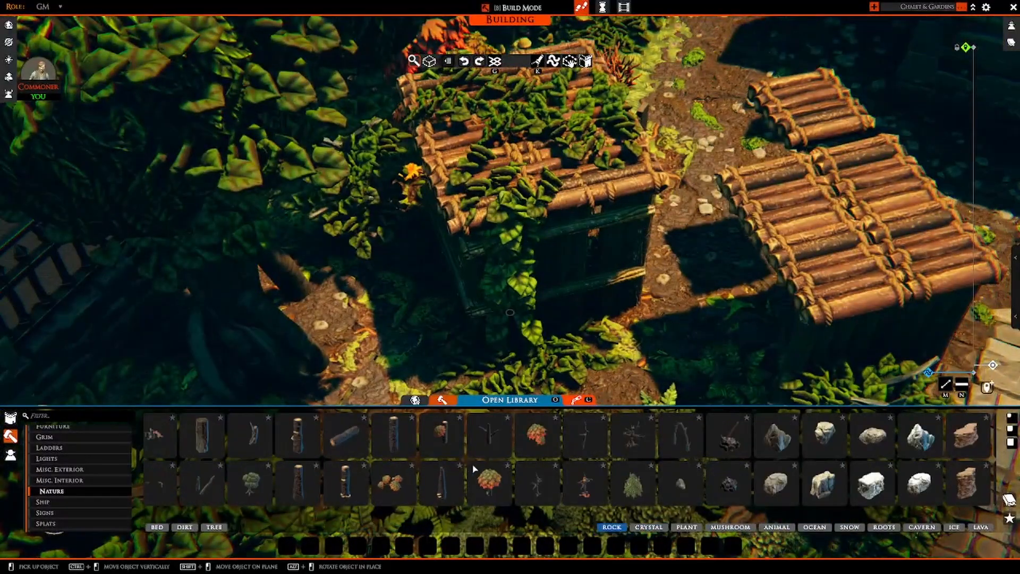
scroll(474, 469, "down", 5)
scroll(462, 467, "down", 7)
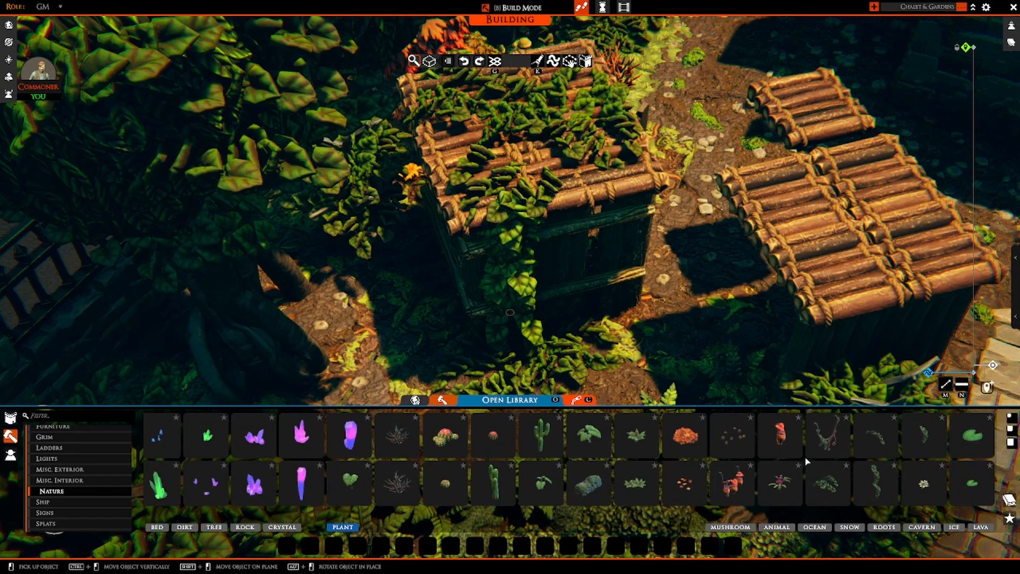
left_click(828, 482)
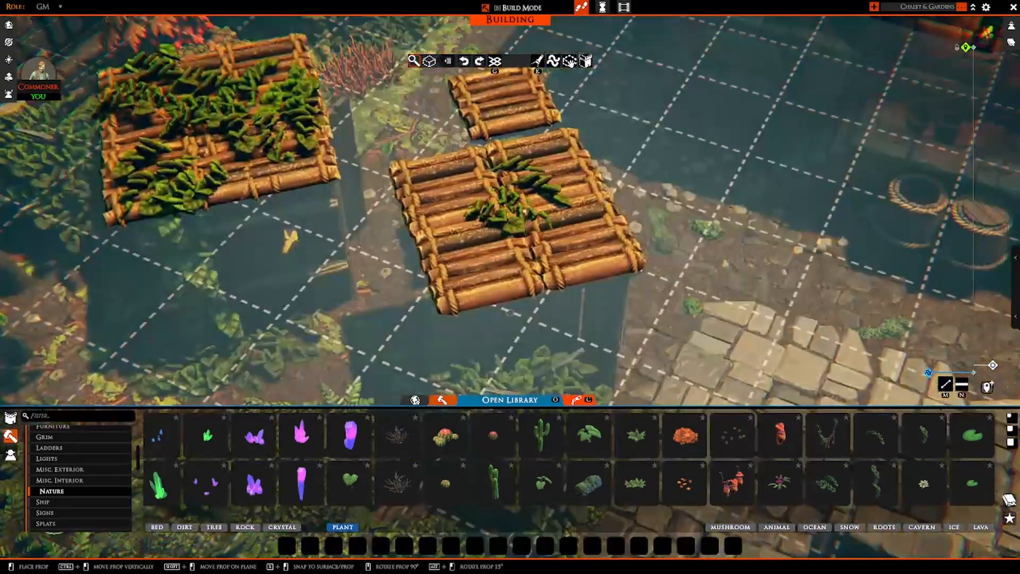
left_click(518, 230)
right_click(518, 229)
right_click_drag(518, 229, 455, 217)
Mount two horizontal wooden beams from the Misc. Exterior props across the sample shed's back wall, one above the other.
left_click(60, 469)
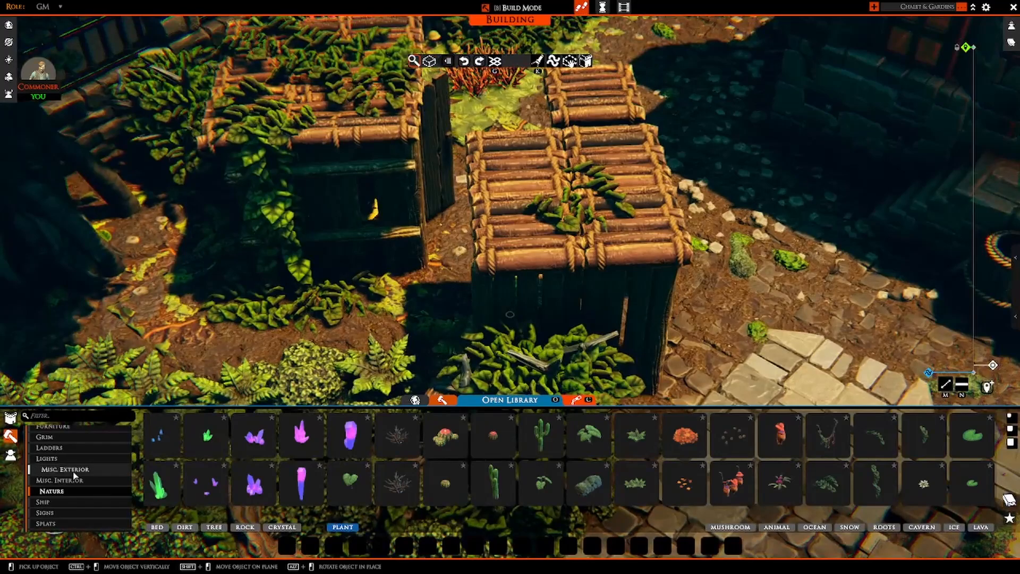
scroll(300, 470, "up", 5)
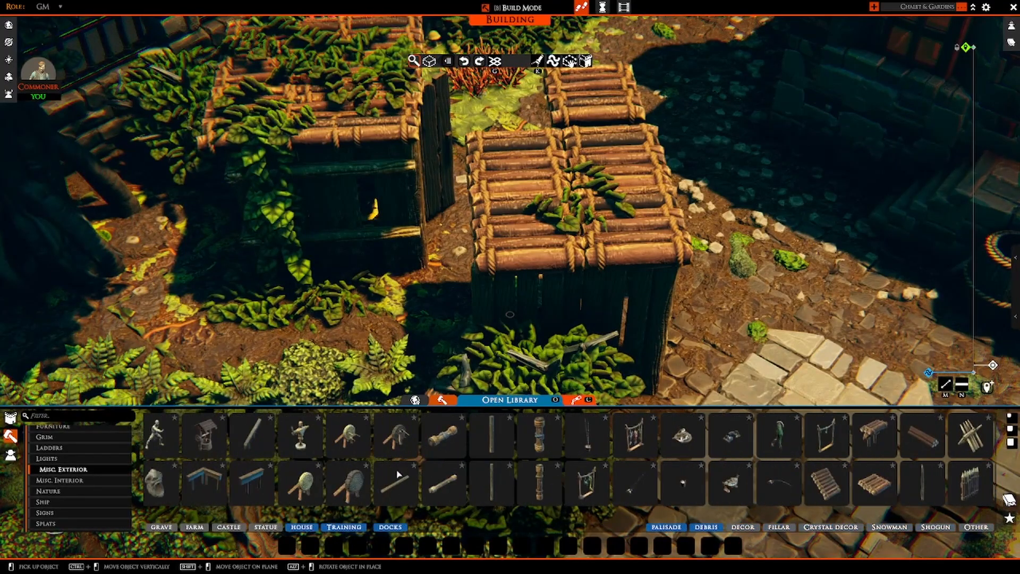
left_click(396, 484)
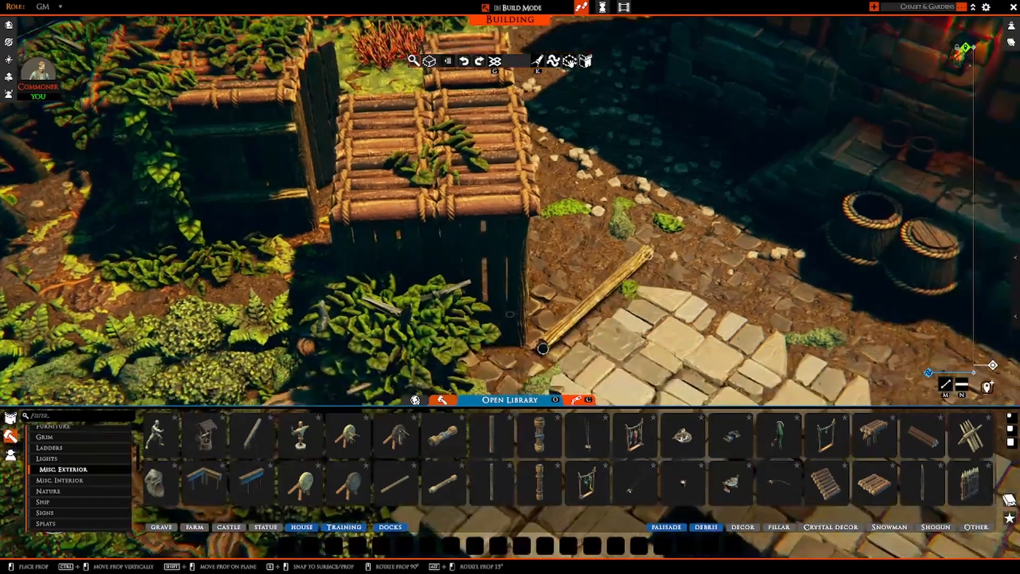
scroll(575, 302, "down", 3, "alt")
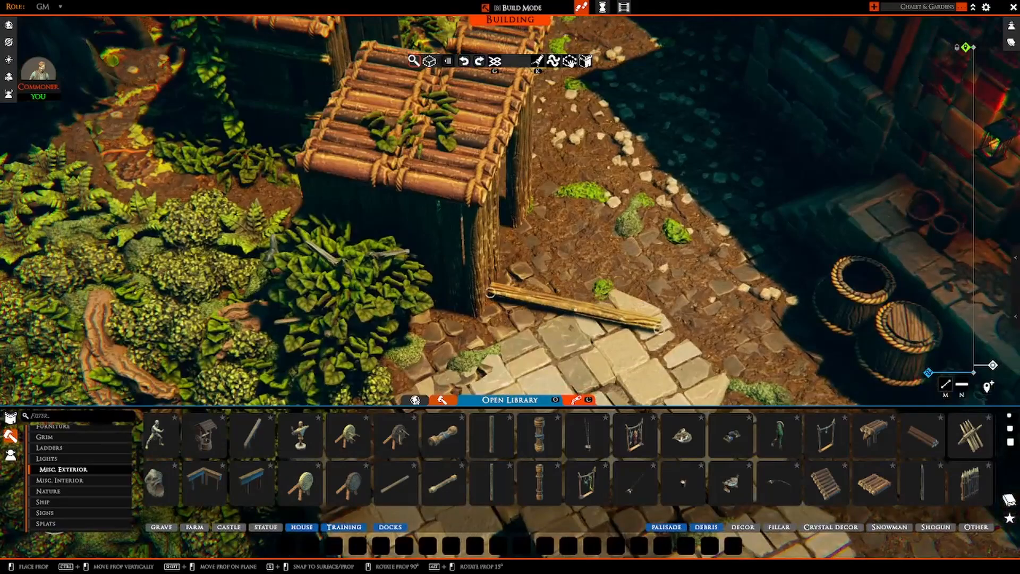
left_click_drag(421, 393, 418, 354, "ctrl")
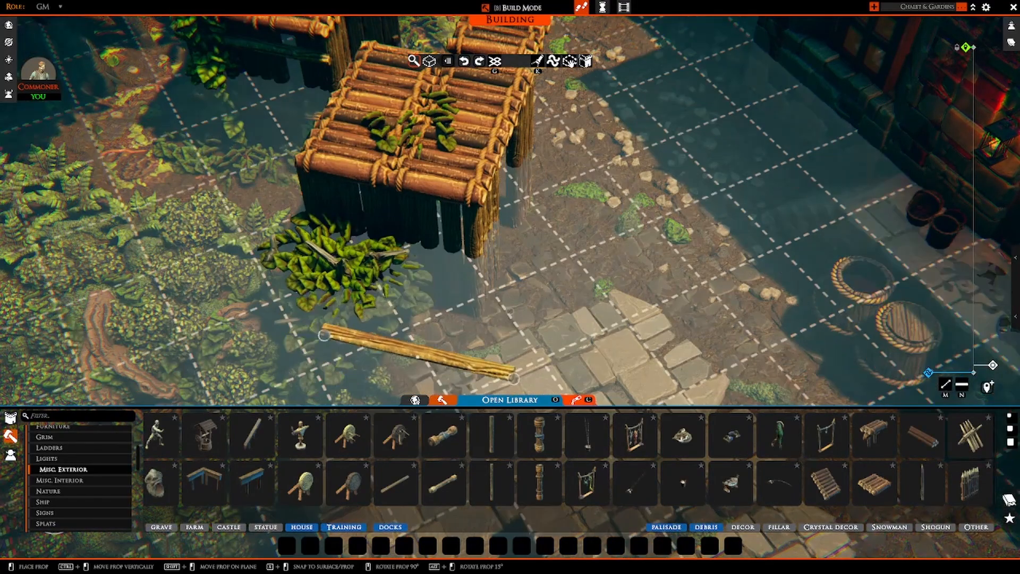
left_click_drag(395, 249, 394, 237, "ctrl")
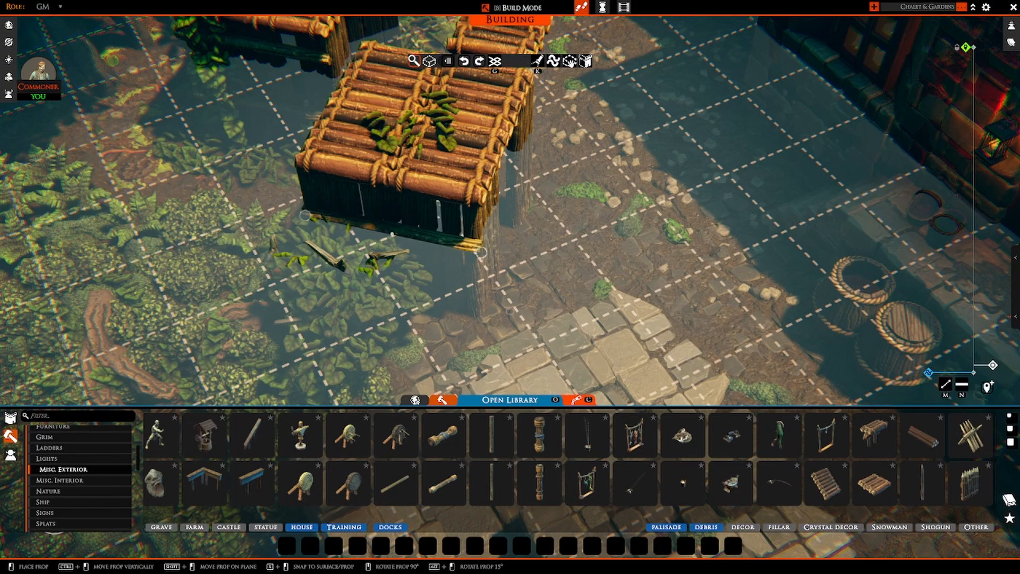
left_click_drag(395, 232, 404, 276, "ctrl")
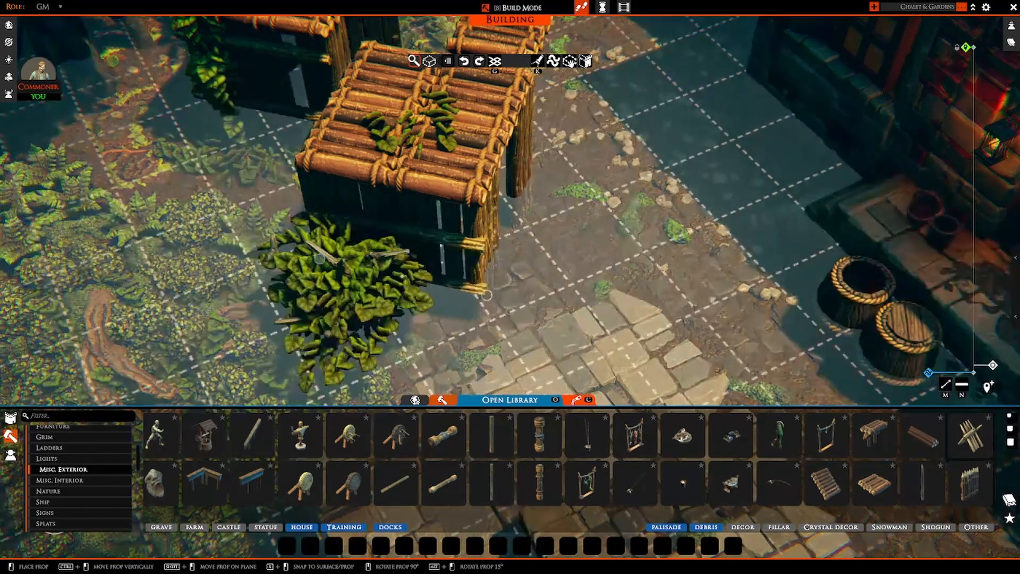
right_click(402, 278)
Delete the loose log section standing beside the sample shed.
scroll(402, 278, "down", 3)
middle_click_drag(402, 278, 542, 257)
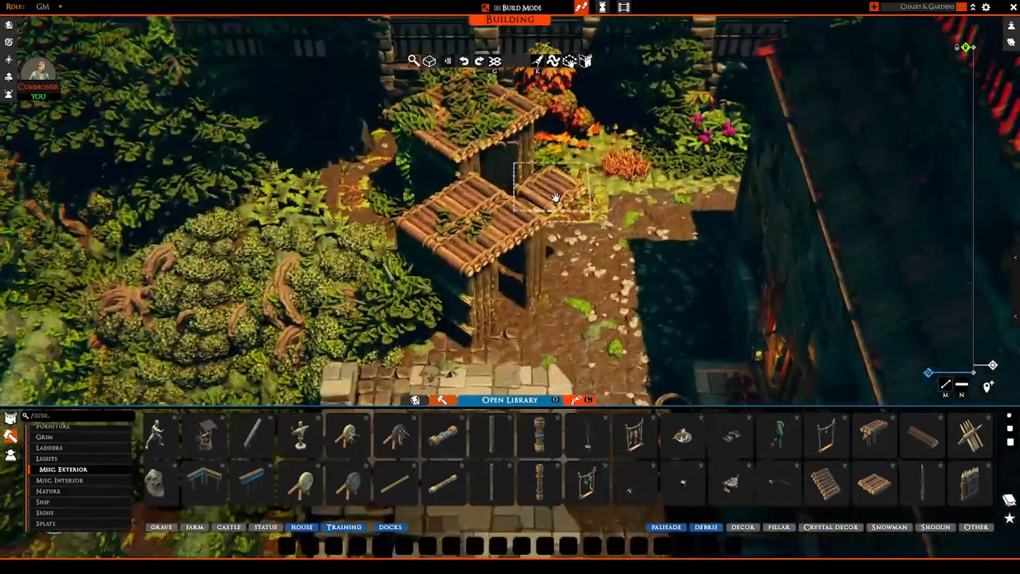
key("Delete")
middle_click_drag(555, 197, 601, 248)
scroll(570, 239, "up", 2)
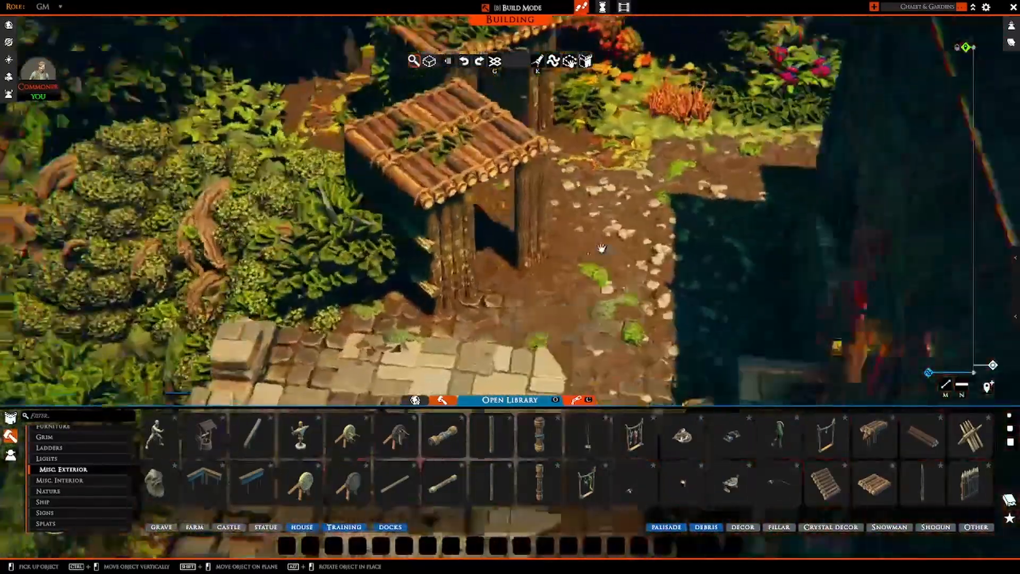
Compare the sample shed with the original vine-covered shed, and examine the patterned floor border in the chalet's fireplace room.
scroll(551, 217, "down", 6)
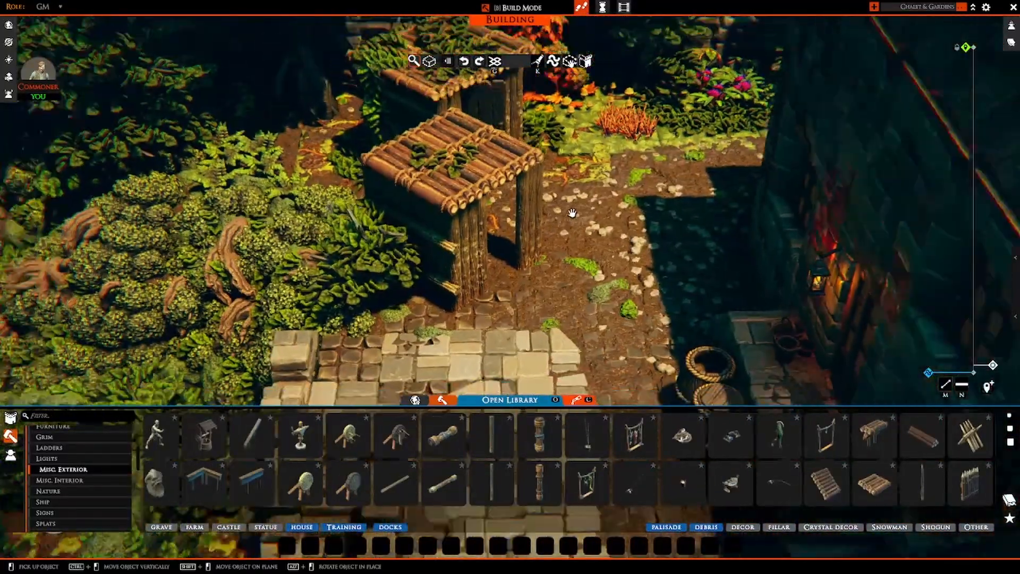
scroll(548, 210, "up", 3)
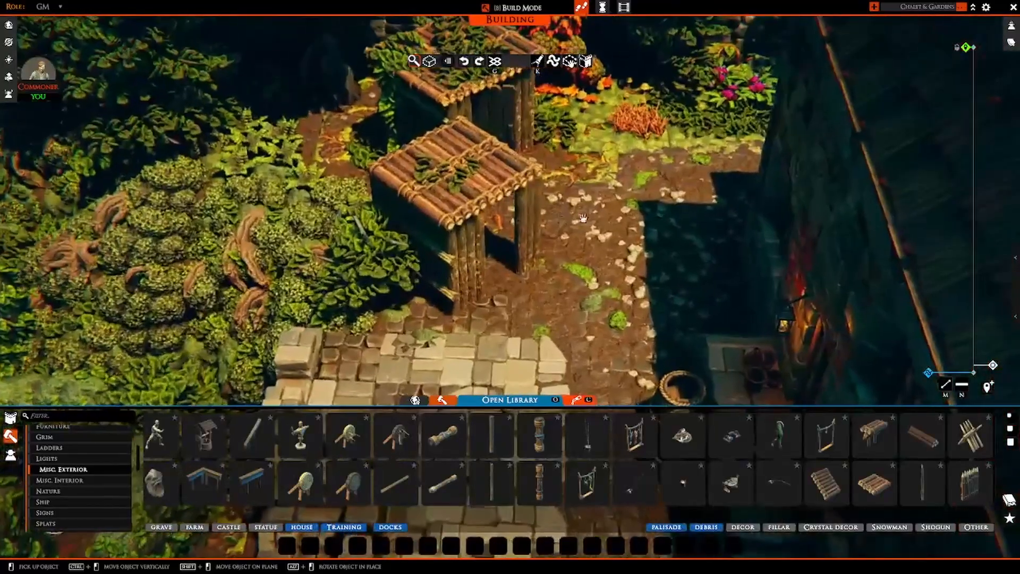
mouse_move(548, 210)
middle_mouse_down()
mouse_move(595, 212)
mouse_move(551, 186)
mouse_move(570, 153)
mouse_move(673, 164)
mouse_move(499, 232)
mouse_move(617, 216)
mouse_move(521, 228)
mouse_move(557, 205)
middle_mouse_up()
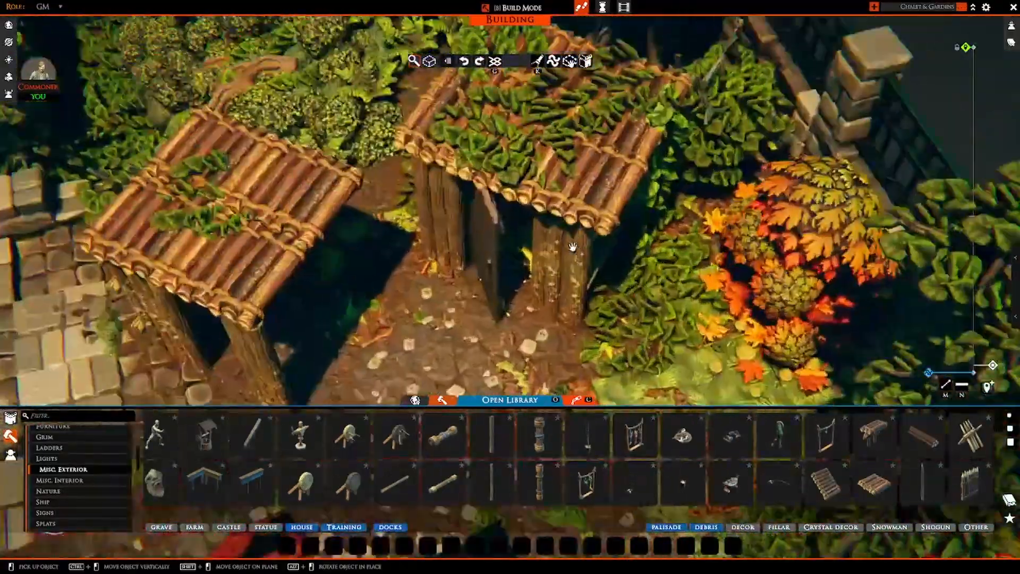
scroll(575, 183, "up", 4)
scroll(576, 183, "down", 5)
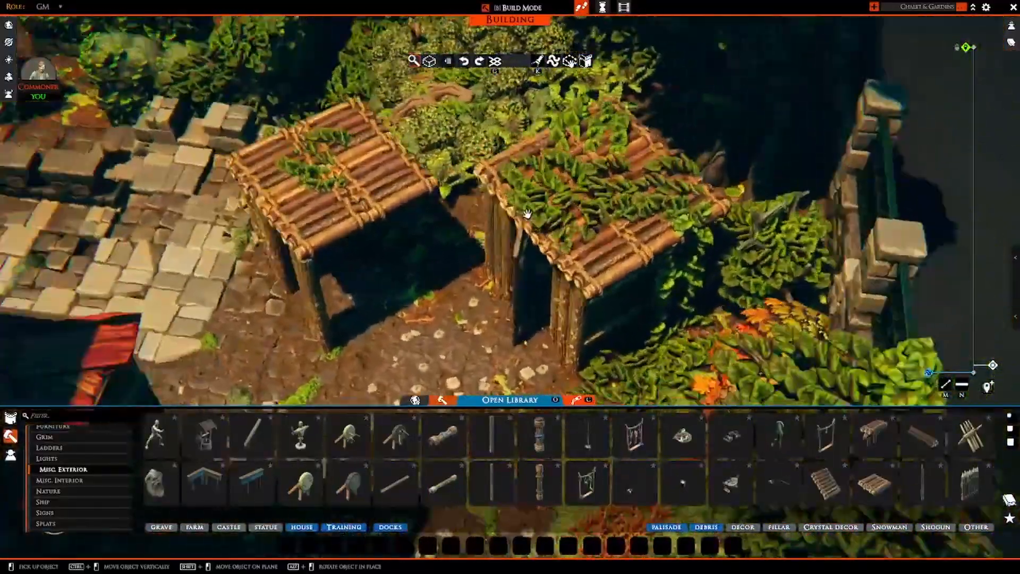
middle_click_drag(527, 213, 641, 219)
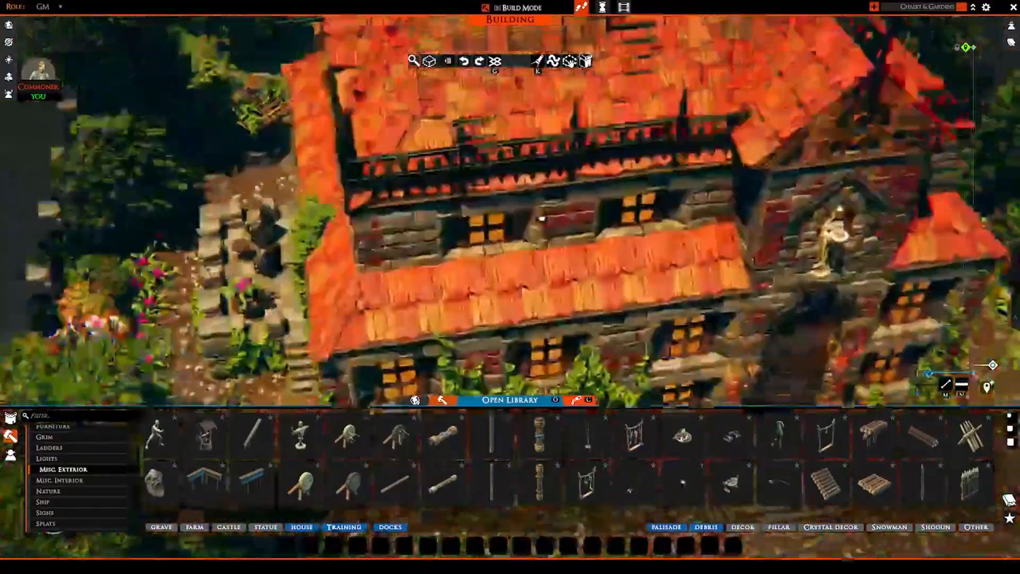
middle_click_drag(532, 212, 505, 209)
scroll(533, 243, "up", 3)
scroll(501, 241, "up", 5)
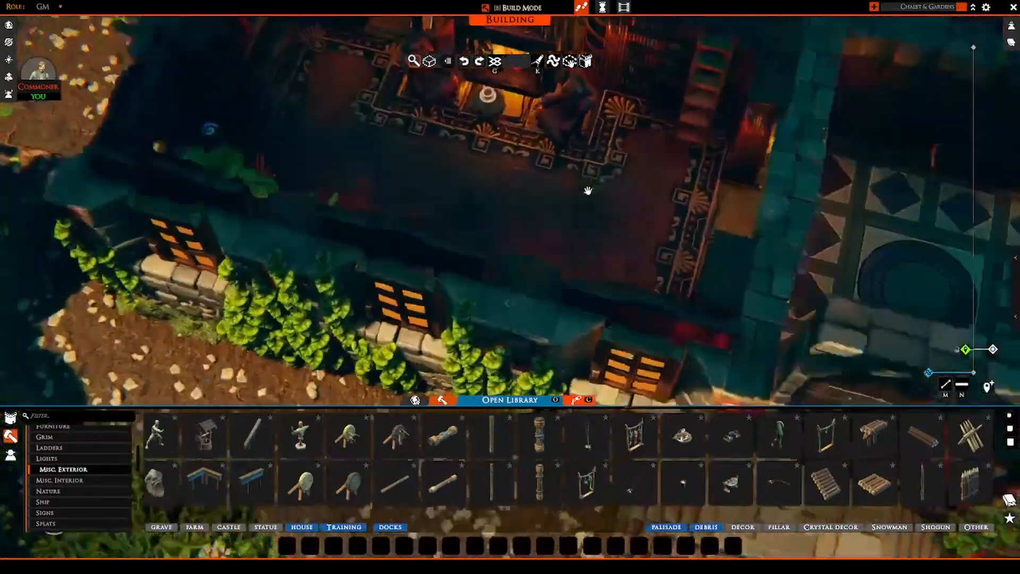
mouse_move(587, 190)
middle_mouse_down()
mouse_move(648, 215)
mouse_move(644, 204)
mouse_move(579, 181)
middle_mouse_up()
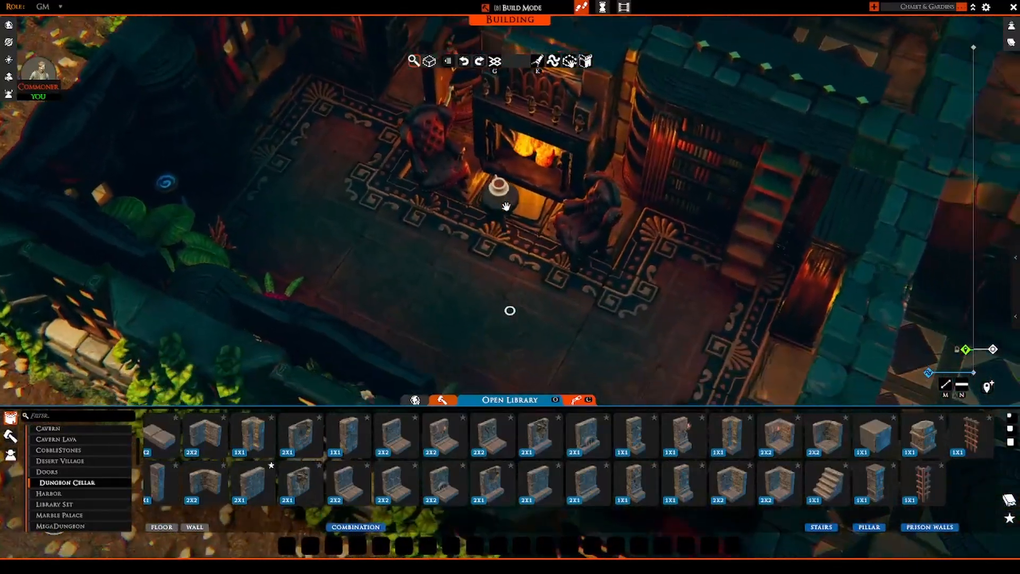
mouse_move(507, 206)
middle_mouse_down()
mouse_move(707, 184)
mouse_move(490, 212)
middle_mouse_up()
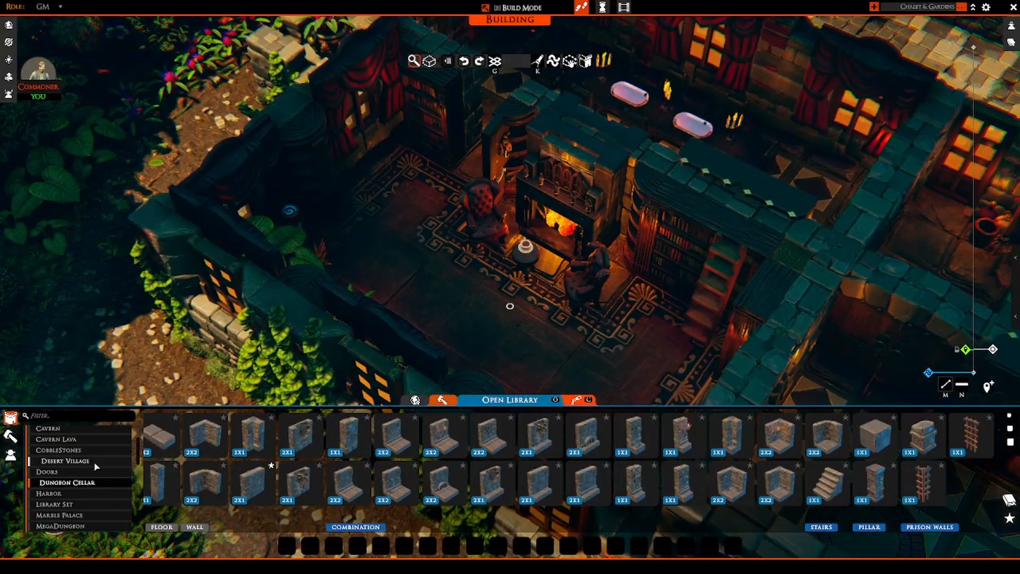
Lay a straight row of four 1x1 Desert Village floor tiles with patterned edging on empty ground outside the build.
left_click(96, 462)
middle_click_drag(285, 277, 338, 268)
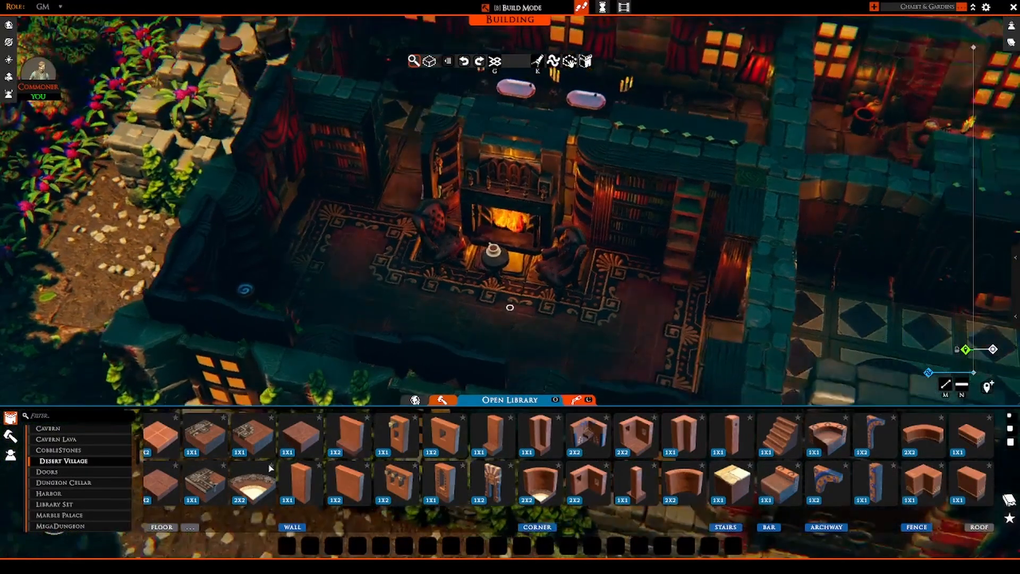
middle_click_drag(566, 253, 552, 307)
scroll(553, 306, "up", 3)
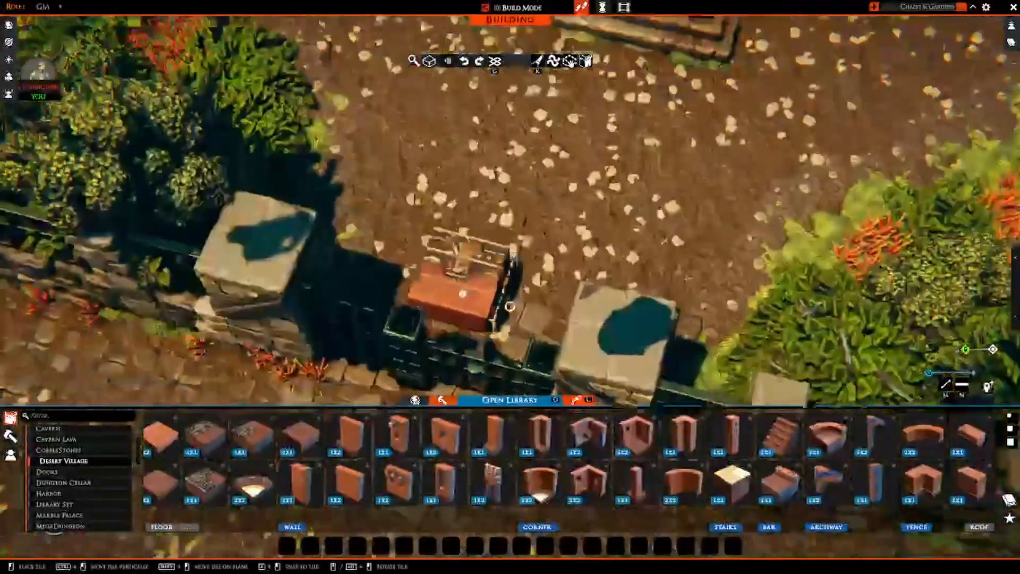
scroll(449, 273, "down", 4)
key("s")
key("w")
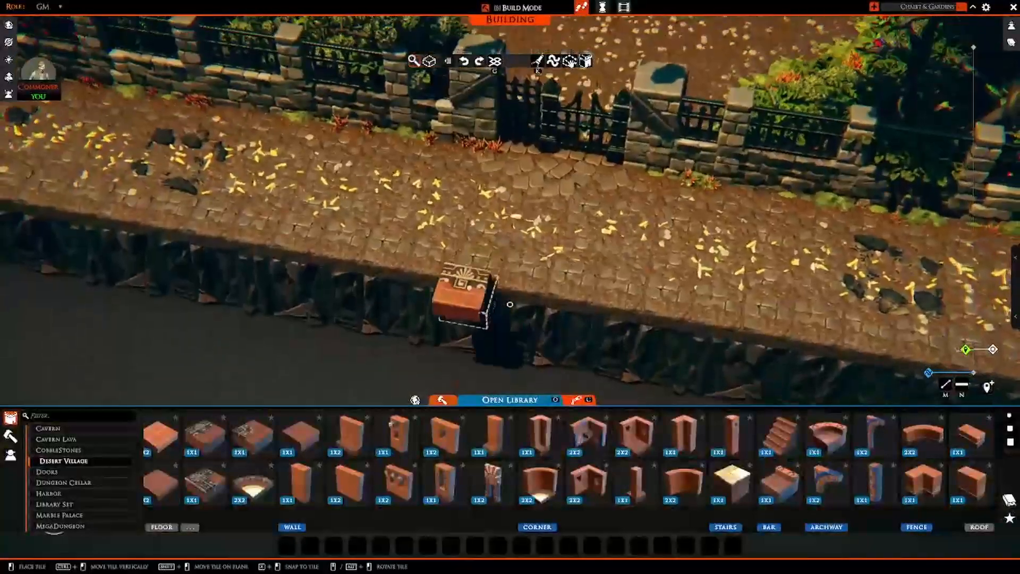
key("s")
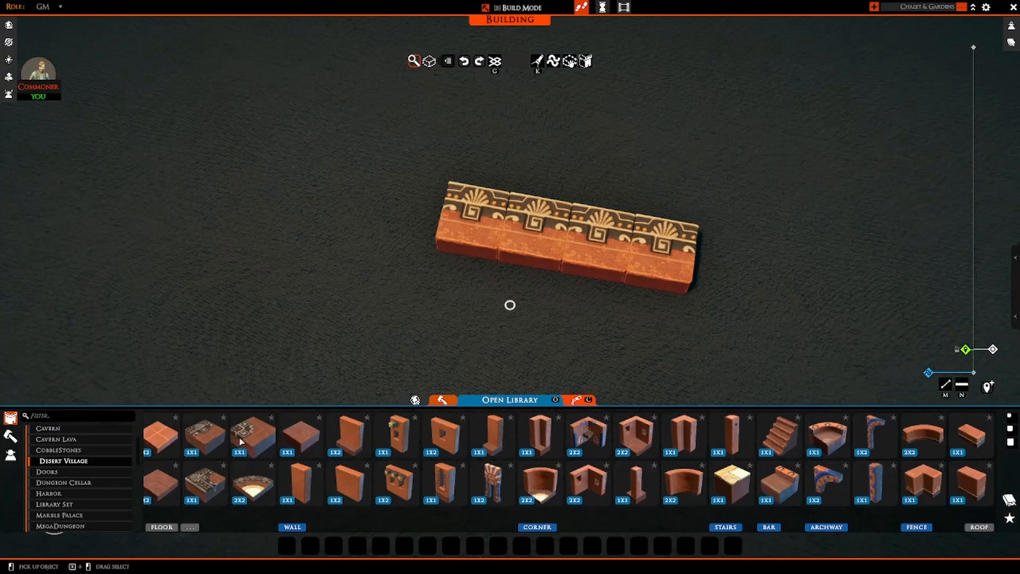
Add a corner tile at each end of the row and an edge tile beyond each corner to form a U shape.
left_click(241, 441)
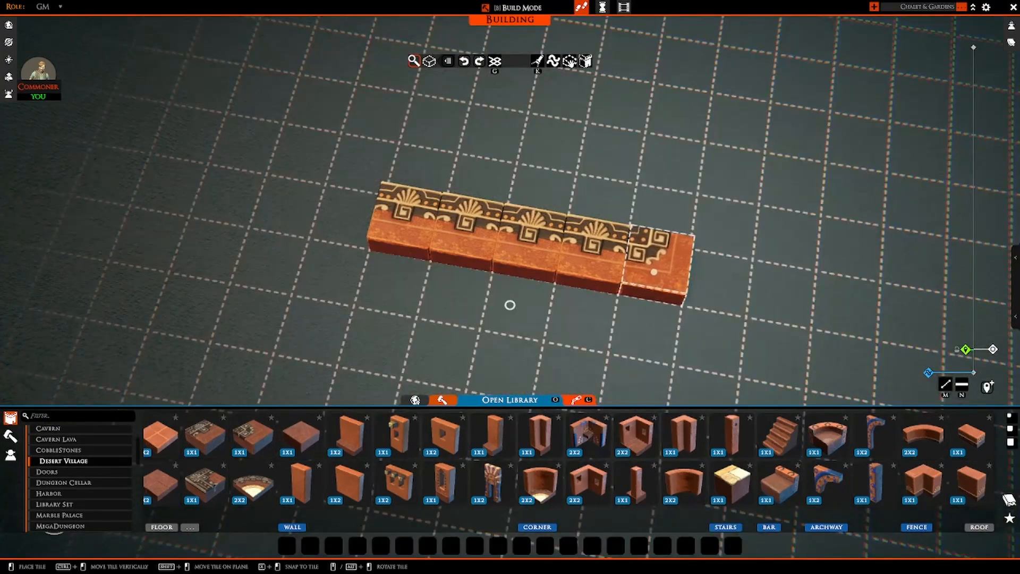
left_click(654, 271)
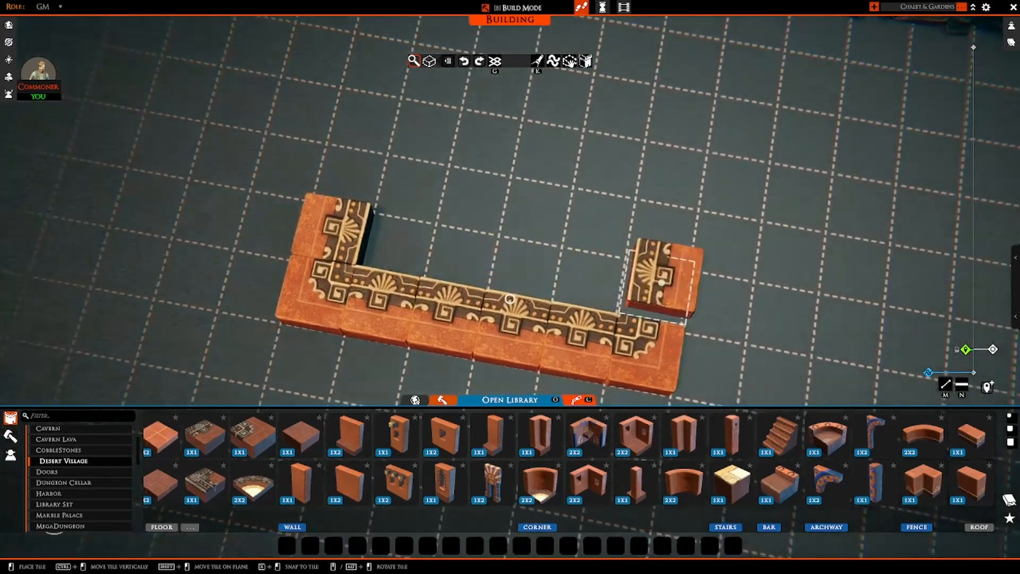
left_click(654, 289)
Place two patterned edge tiles outside the U's right arm, rotated to start the outer border and its stepped return.
key("d")
key("s")
middle_click(671, 263)
middle_click(671, 262)
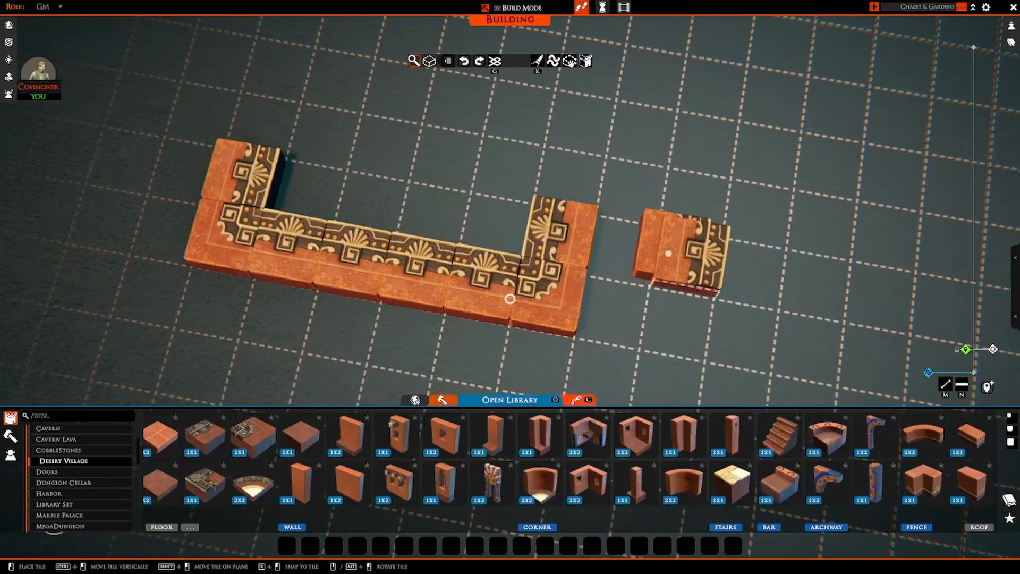
left_click(668, 253)
middle_click(654, 239)
middle_click(650, 233)
middle_click(644, 205)
left_click(640, 196)
Mirror the stepped return and outer side edge tiles beyond the U's left arm, rotating them to face outward.
key("a")
left_click(275, 127)
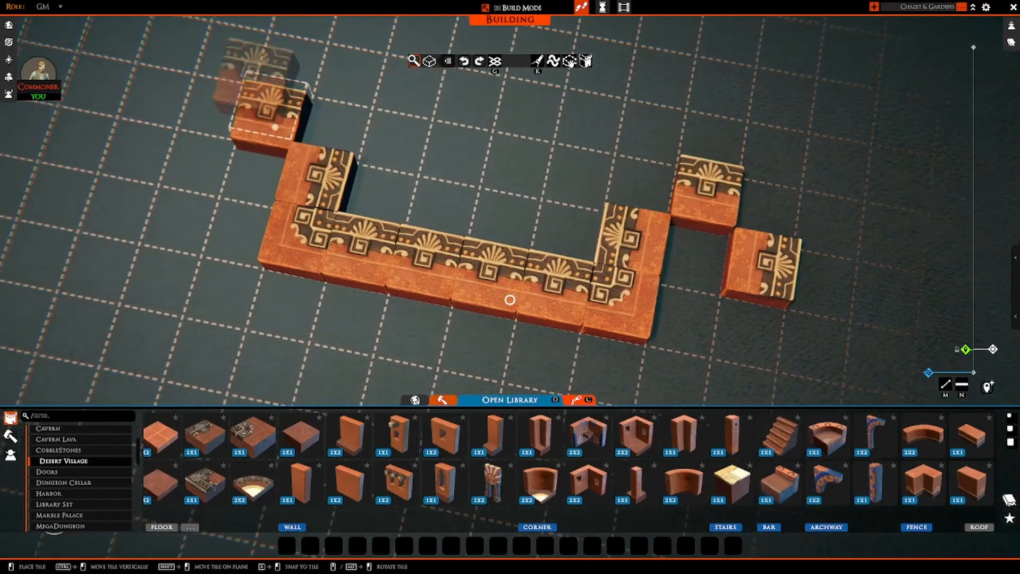
middle_click(255, 165)
middle_click(259, 168)
middle_click(259, 168)
left_click(243, 229)
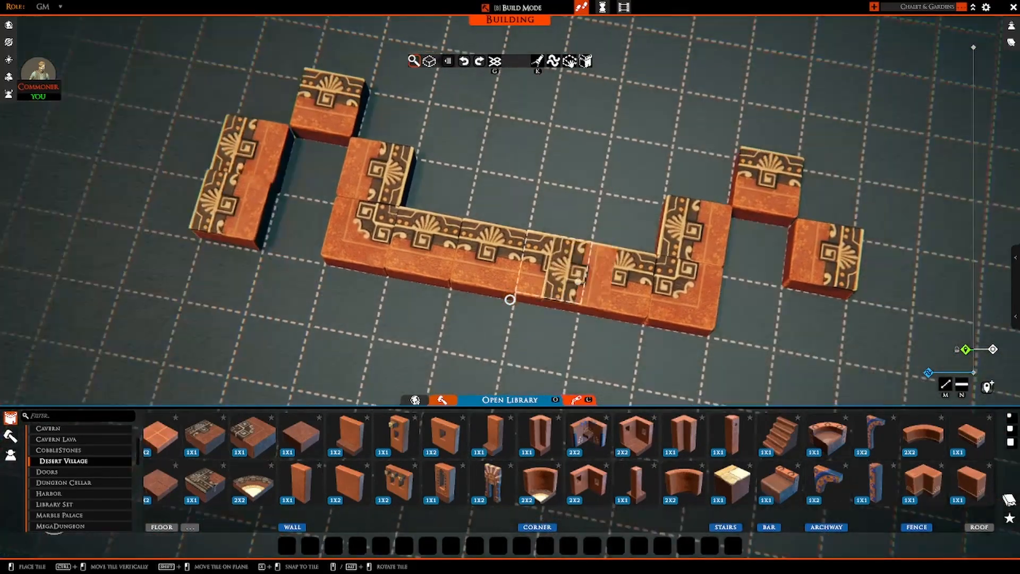
Extend the right outer side by one edge tile and lay a row of eight edge tiles parallel to the U's base.
key("s")
middle_click(791, 239)
middle_click(797, 234)
left_click(800, 229)
middle_click(792, 298)
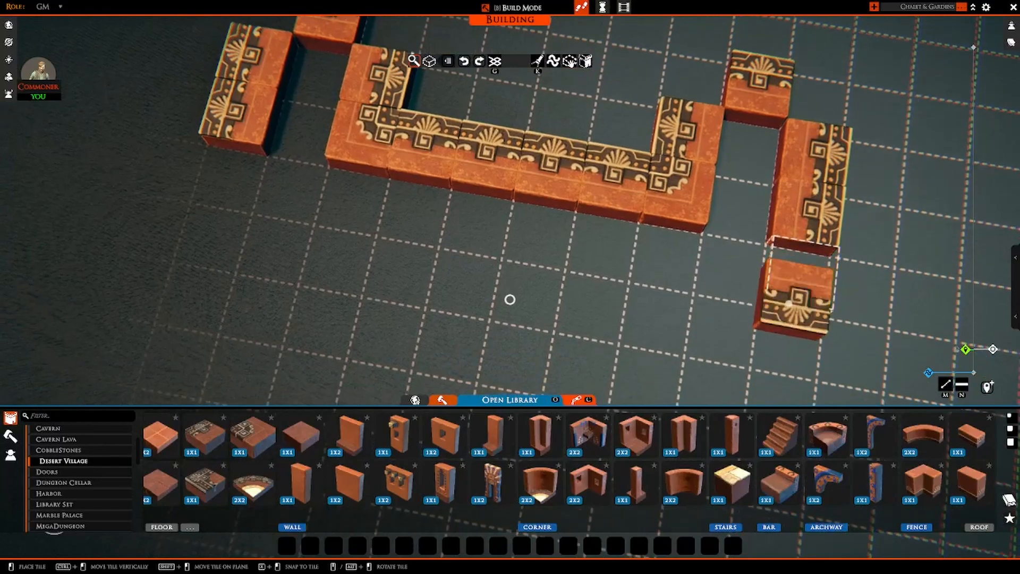
left_click_drag(717, 319, 343, 279)
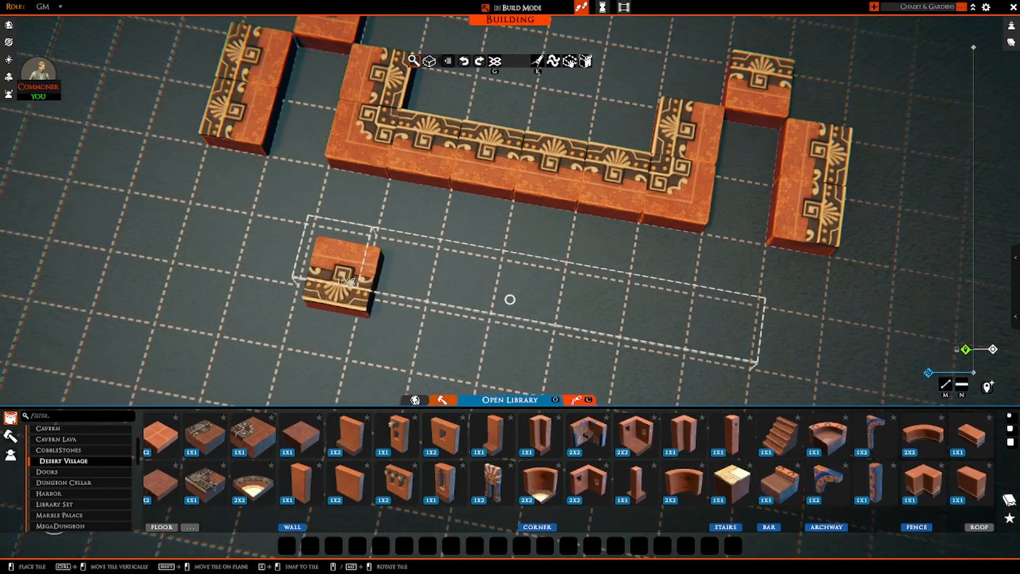
Extend the left and right outer sides with one more edge tile each, toward the long outer row.
key("w")
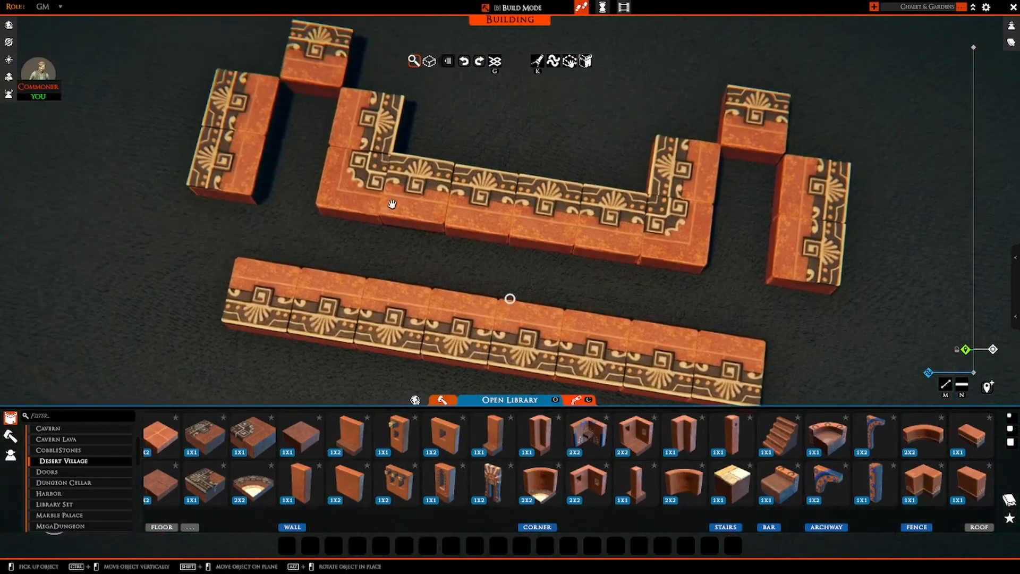
left_click(266, 211)
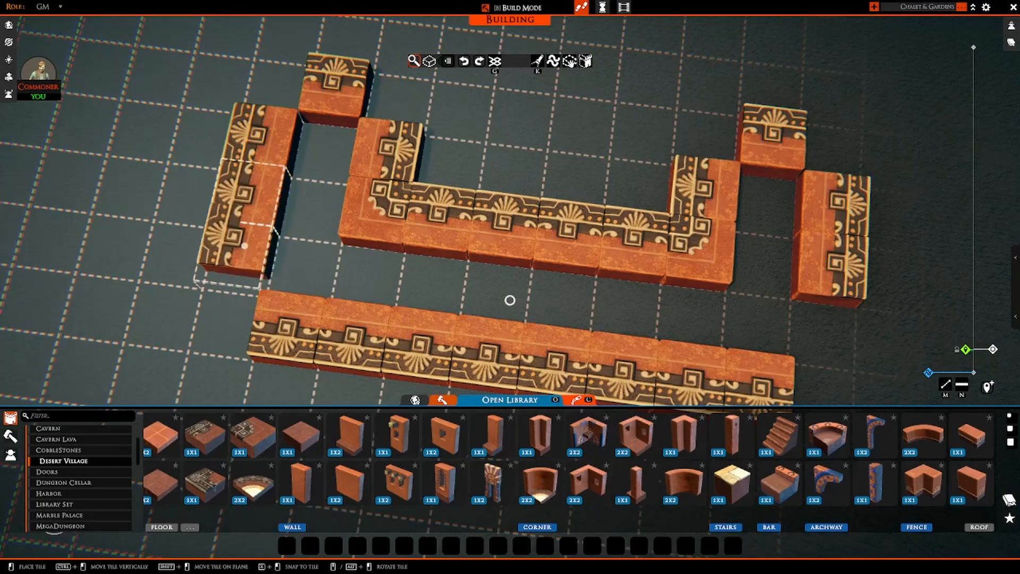
left_click(245, 245)
key("d")
middle_click(376, 262)
middle_click(763, 318)
left_click(762, 319)
right_click(554, 240)
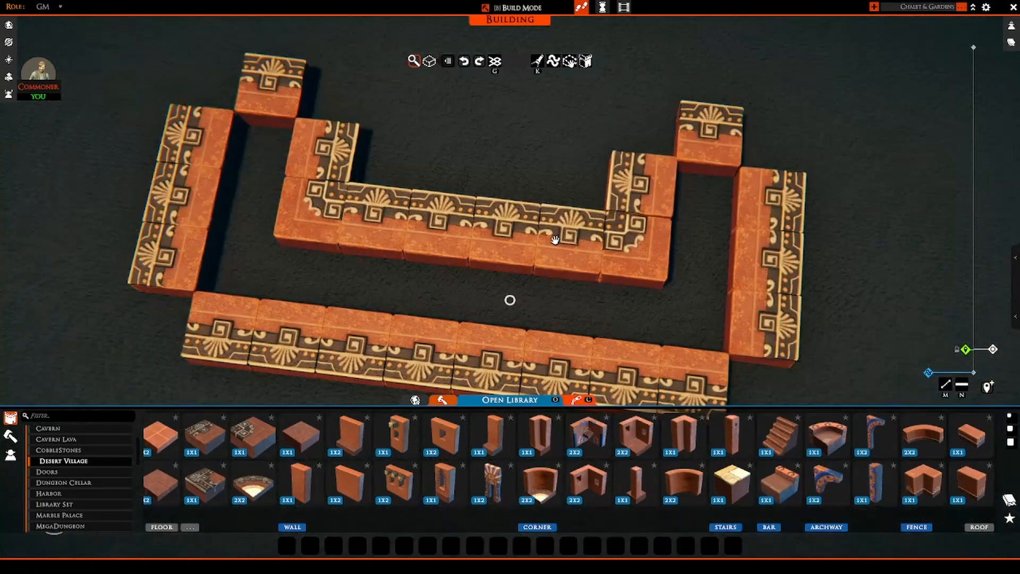
Place the patterned 1x1 corner tile at the left arm's inner turn and the border's upper-right outer corner, rotated to continue the pattern.
key("s")
key("w")
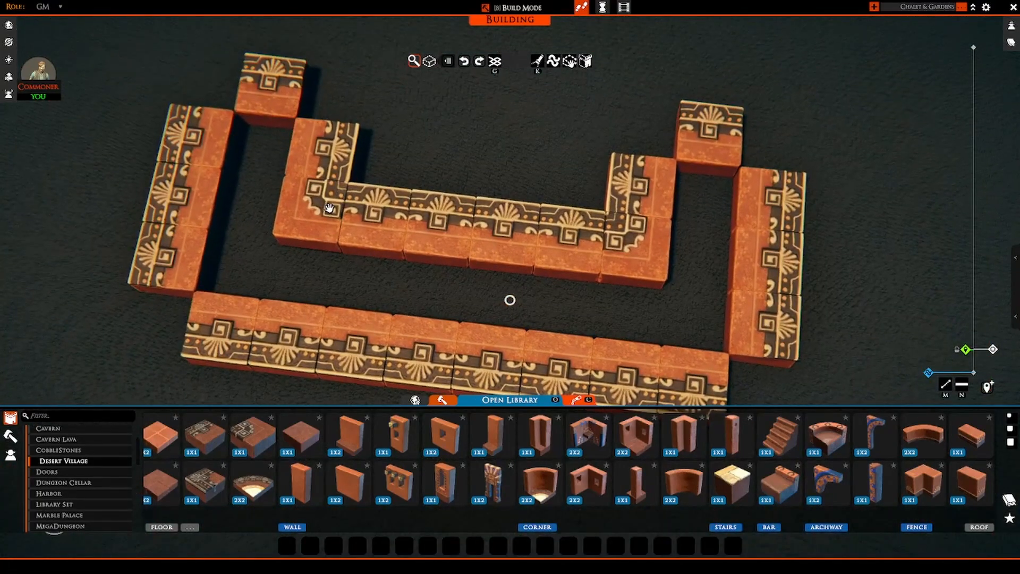
left_click(220, 492)
key("a")
key("w")
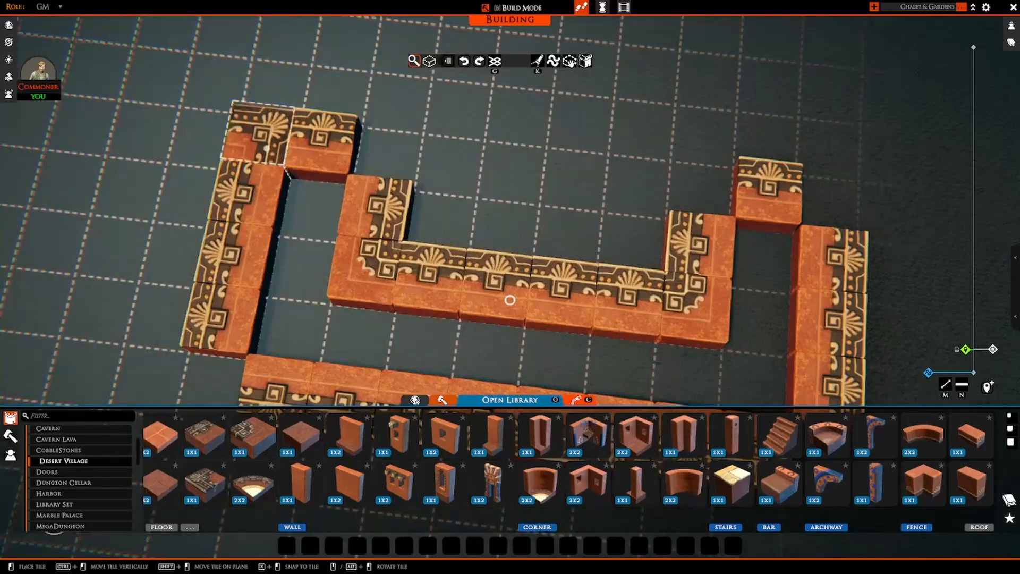
left_click(391, 155)
key("d")
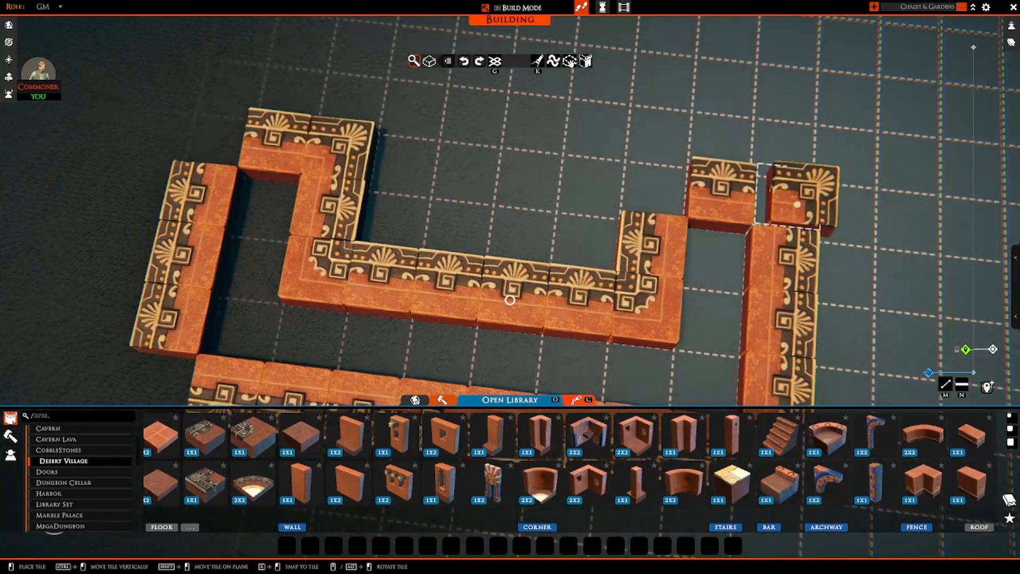
left_click(800, 203)
Close the border with rotated corner tiles at both lower outer corners, the upper-left outer corner and the right arm's inner turn.
key("s")
key("w")
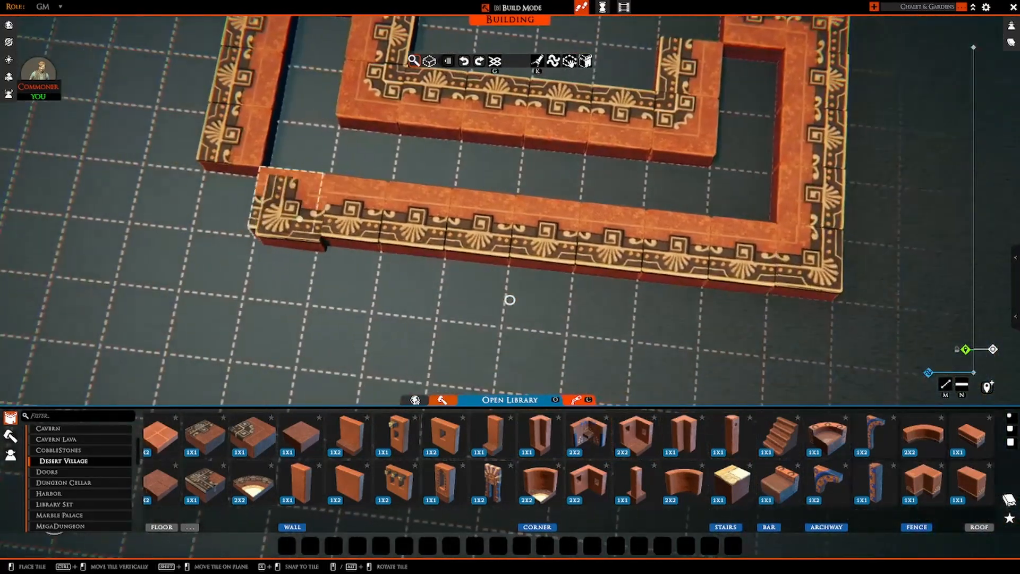
key("w")
left_click(255, 106)
key("d")
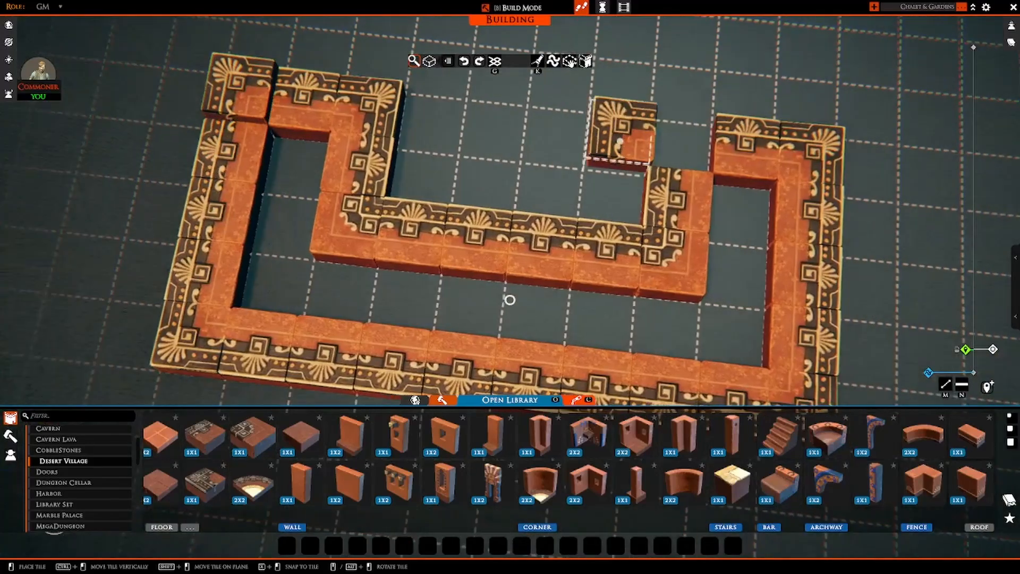
left_click(659, 153)
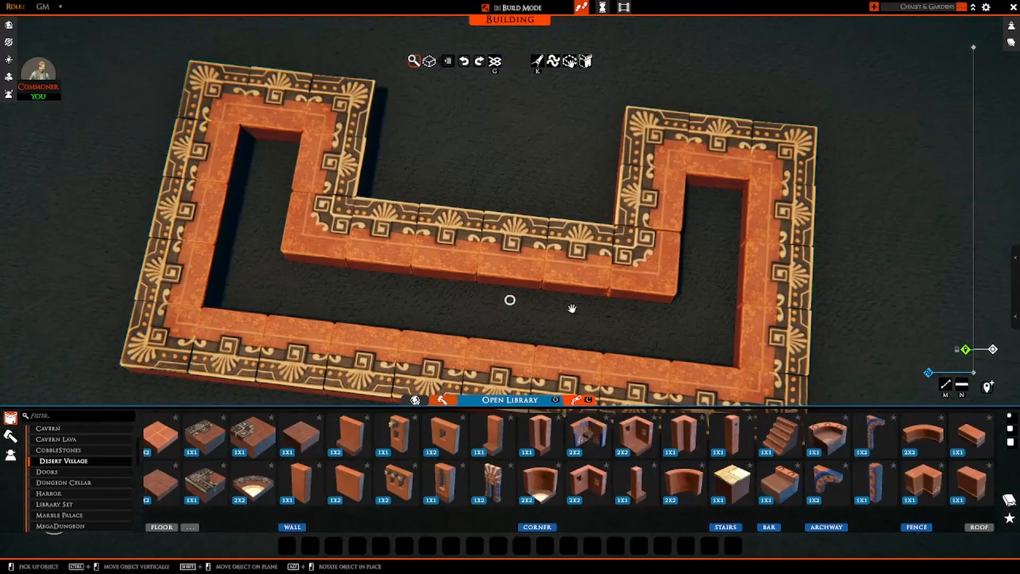
Fill the gap inside the closed border with plain Desert Village 1x1 floor tiles.
left_click(295, 441)
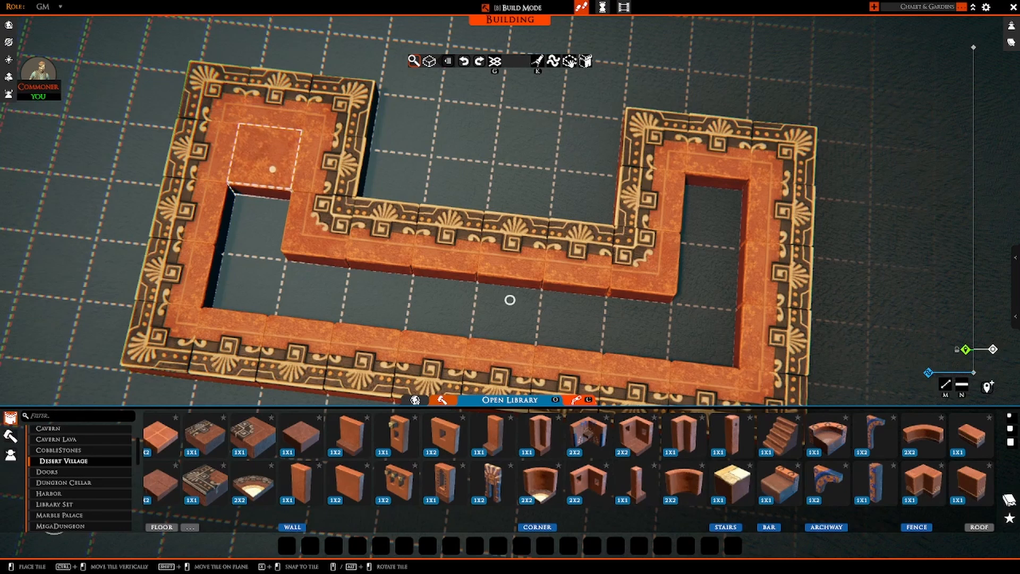
left_click_drag(244, 264, 254, 287)
left_click_drag(317, 302, 697, 331)
left_click(715, 222)
right_click(719, 304)
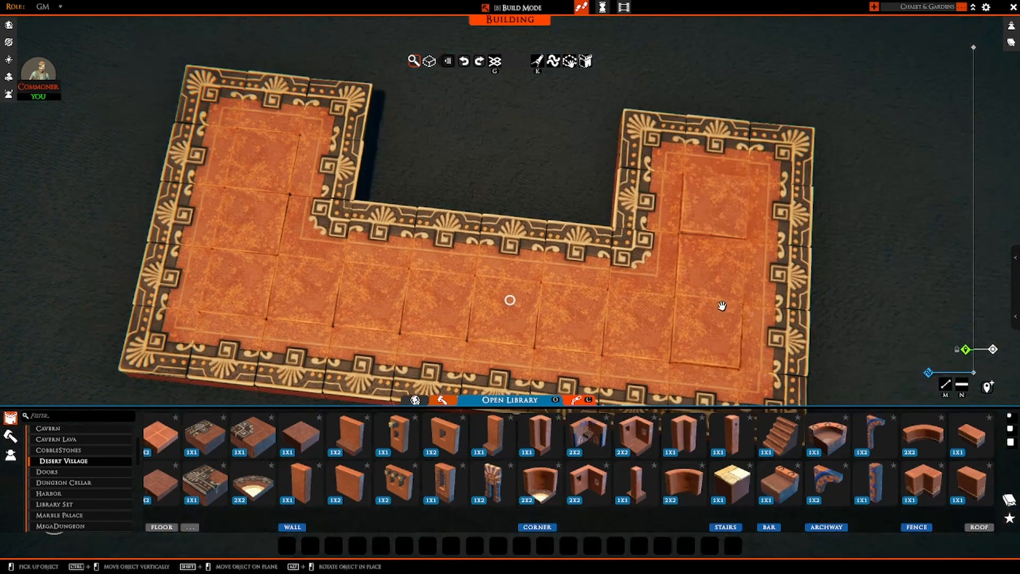
Inspect the finished carpet sample and compare it with the patterned floor in the chalet's fireplace room.
right_click_drag(719, 304, 678, 266)
scroll(678, 266, "down", 2)
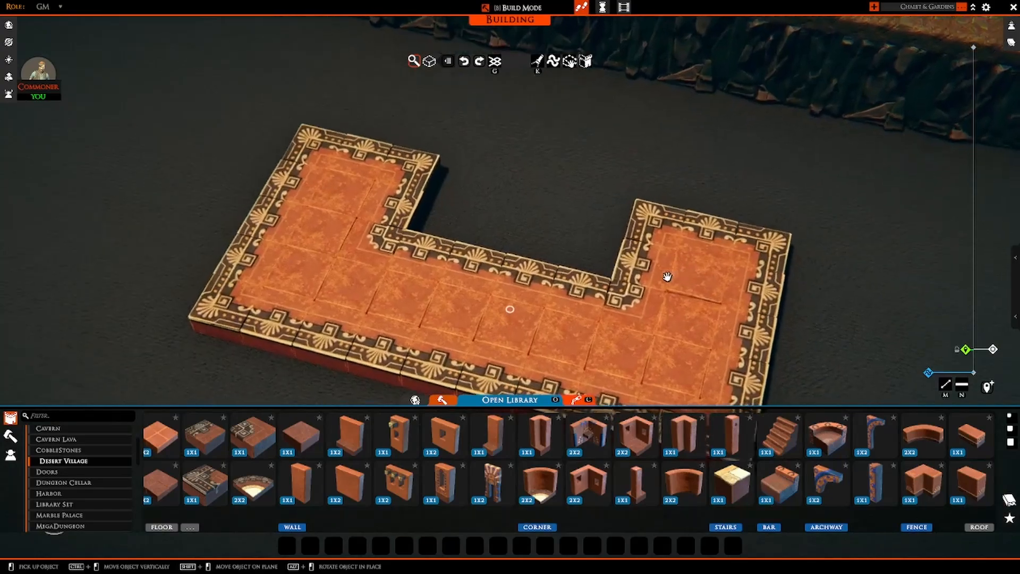
key("s")
key("w")
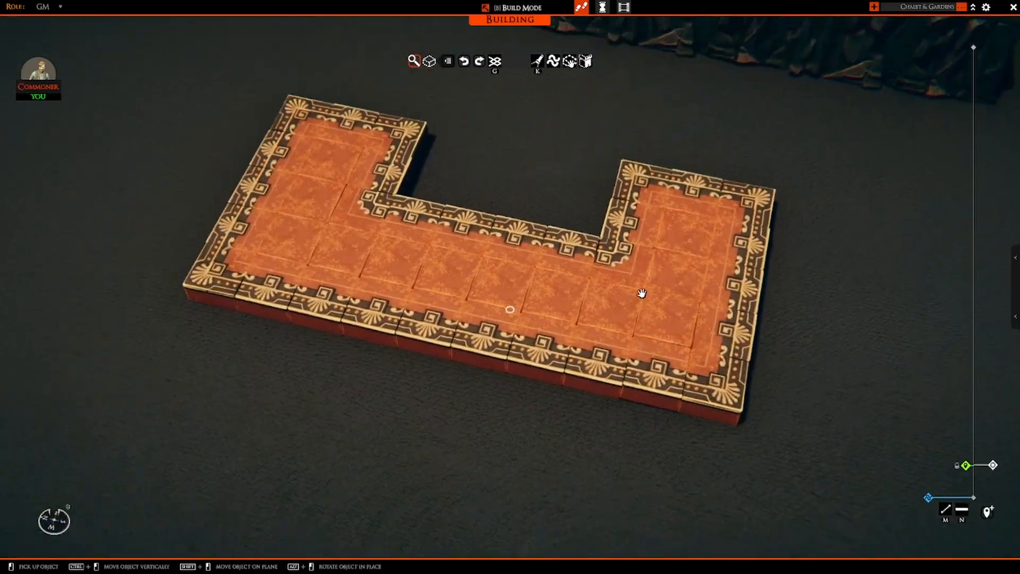
scroll(501, 292, "down", 4)
key("w")
key("w")
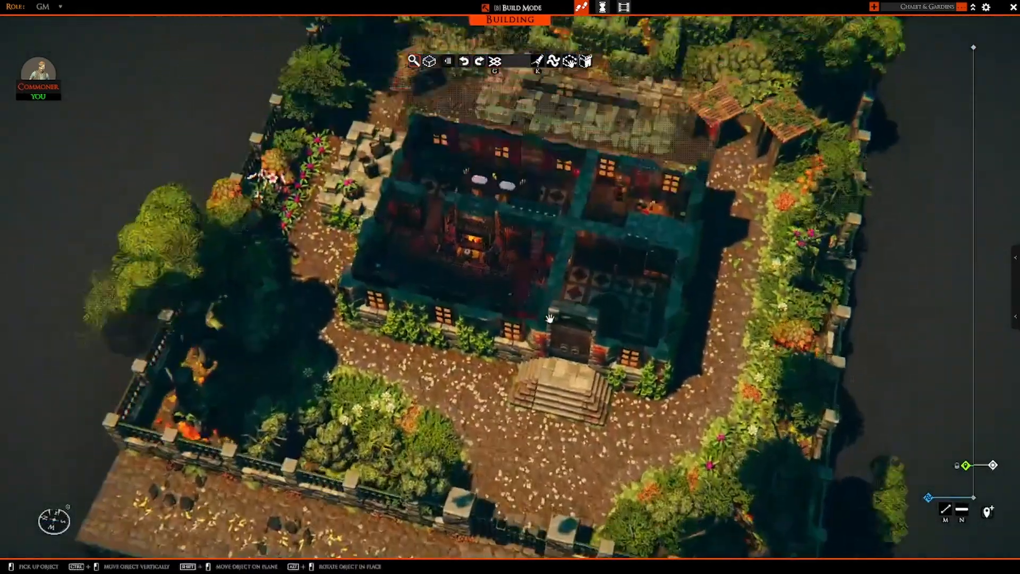
scroll(542, 302, "up", 3)
right_click_drag(542, 303, 551, 334)
scroll(537, 361, "up", 3)
key("s")
key("a")
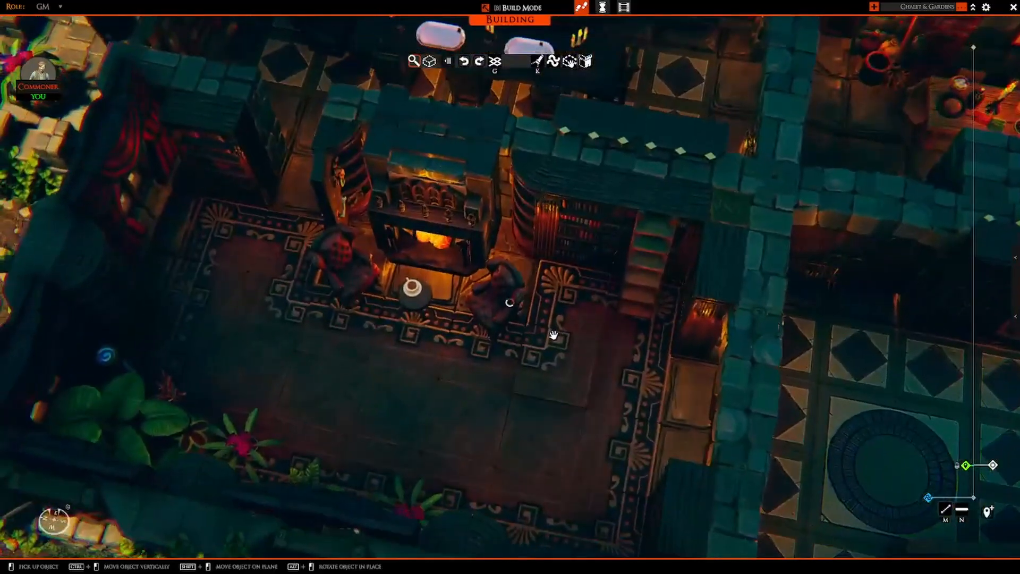
right_click_drag(556, 384, 611, 307)
key("w")
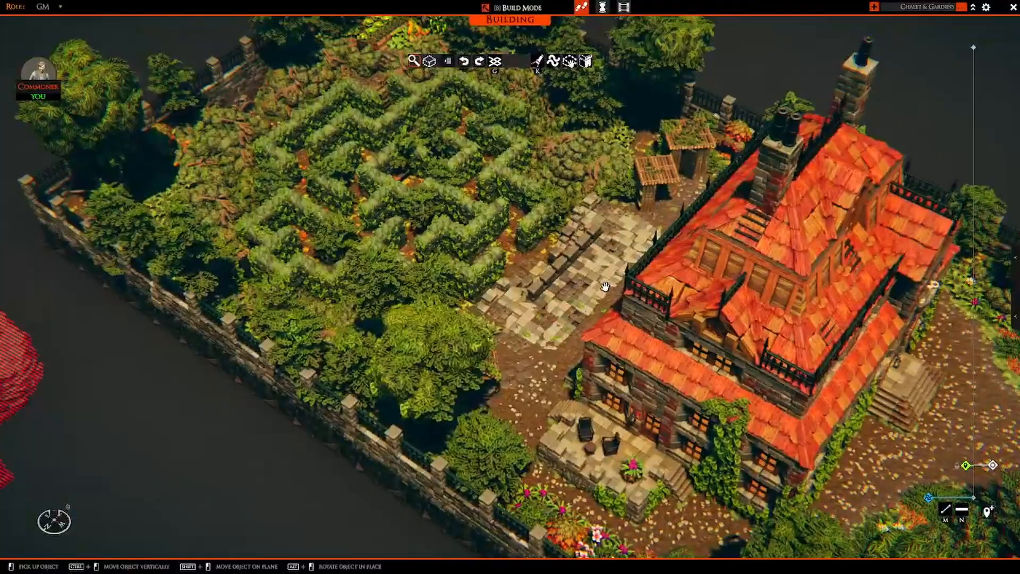
Examine the hedge maze beside the chalet up close and from several angles.
key("w")
key("a")
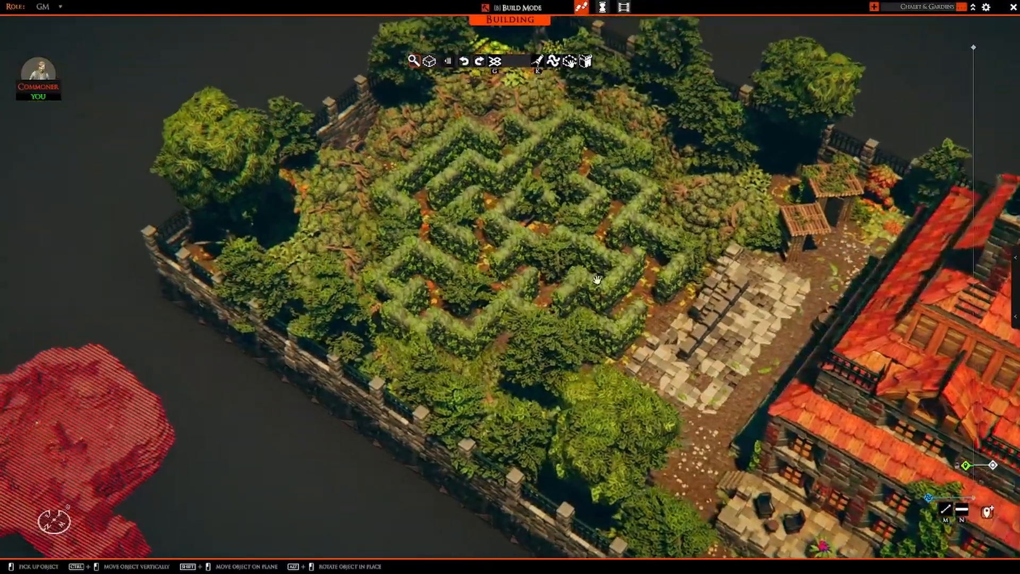
scroll(598, 280, "up", 3)
right_click_drag(612, 284, 723, 266)
scroll(477, 325, "up", 3)
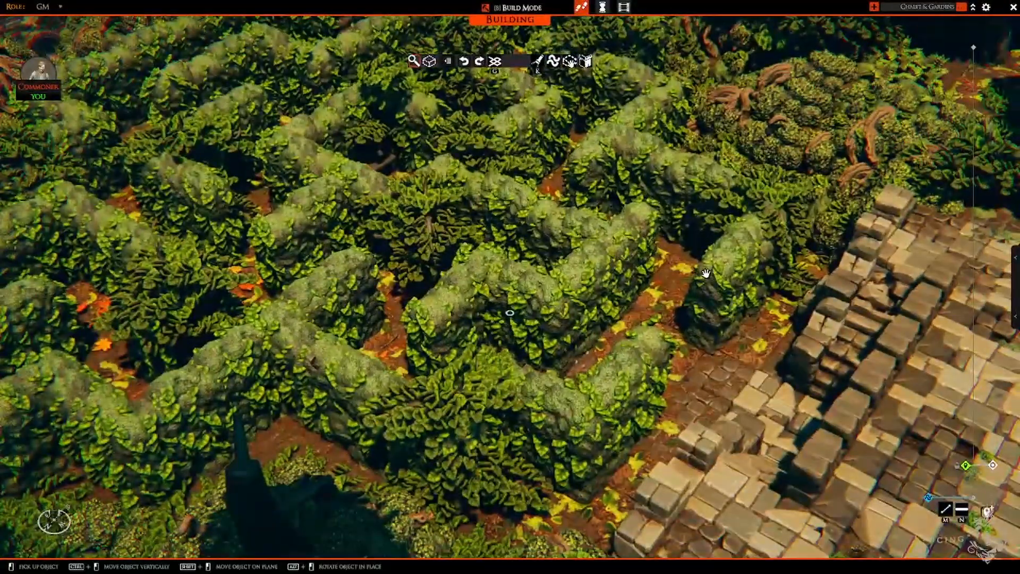
right_click_drag(686, 262, 646, 255)
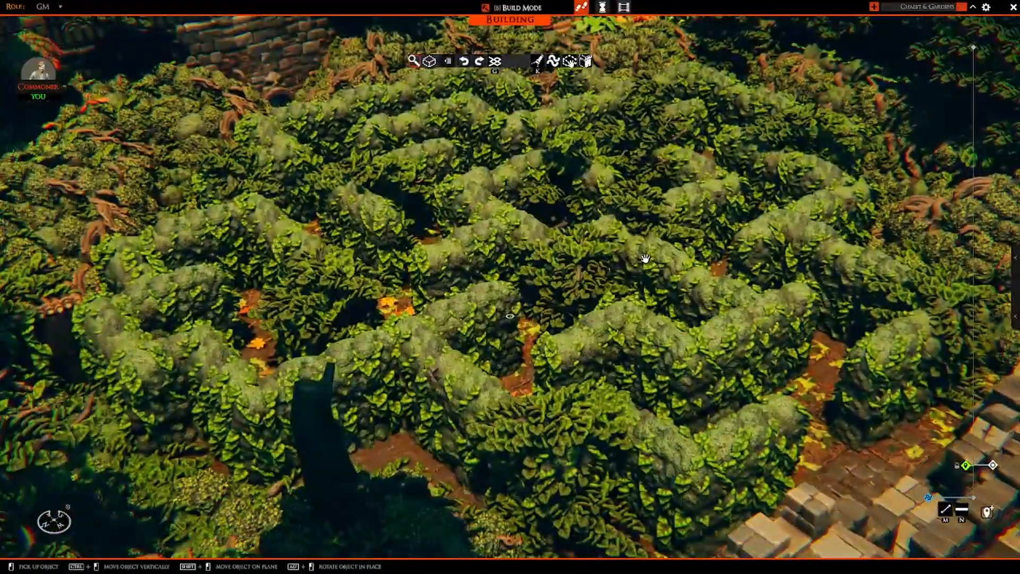
scroll(648, 259, "down", 5)
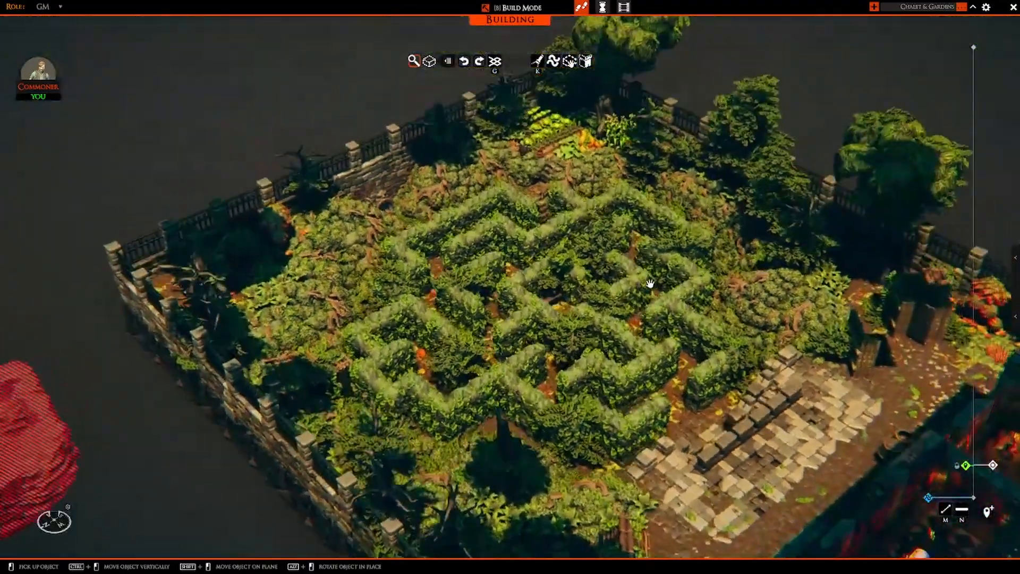
right_click_drag(649, 283, 661, 319)
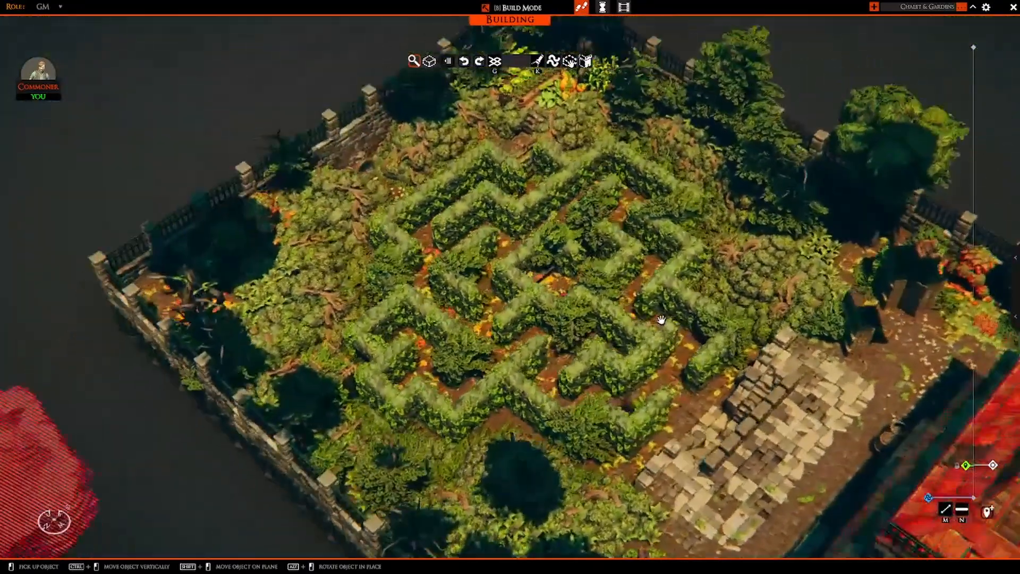
scroll(666, 319, "up", 3)
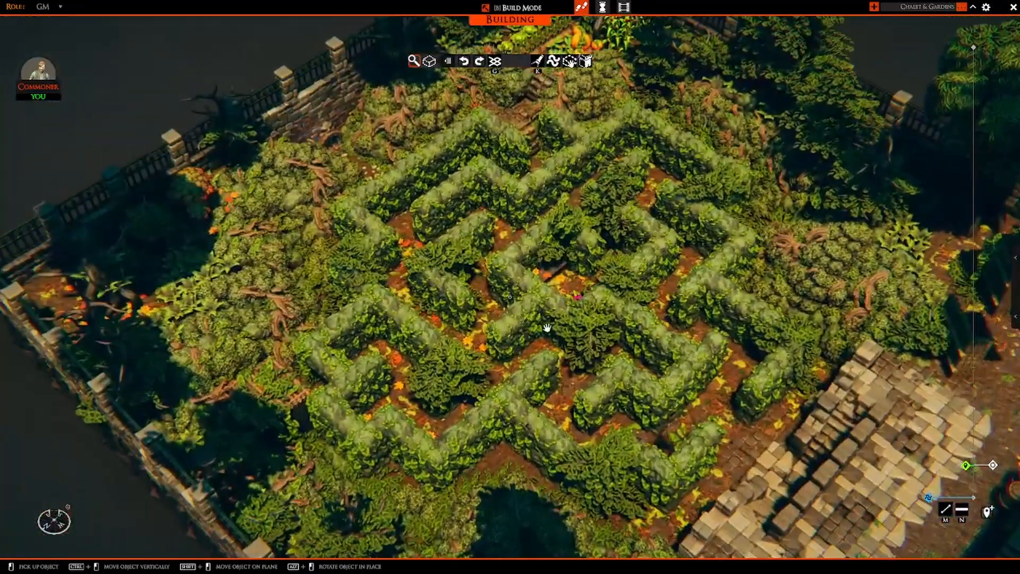
right_click_drag(546, 328, 713, 343)
Lay a four-by-four field of leafy 2x2 Jungle tiles from the Nature tile set on empty ground.
key("o")
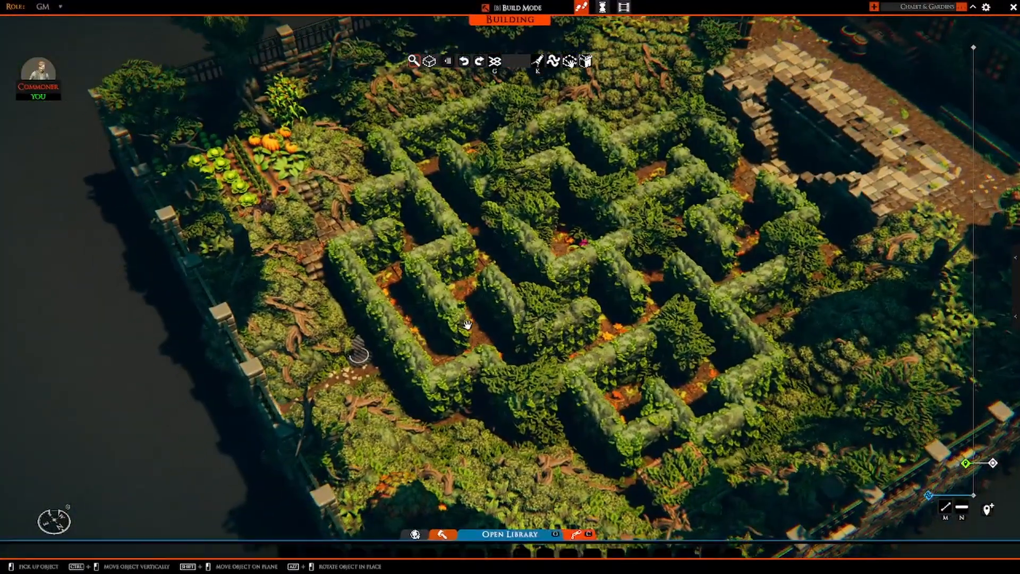
left_click(11, 437)
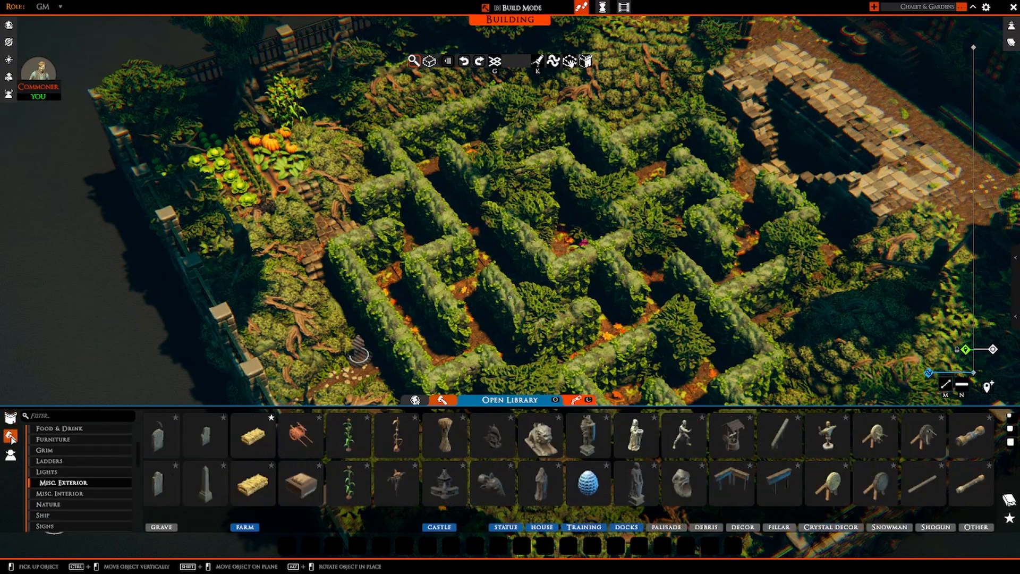
left_click(10, 418)
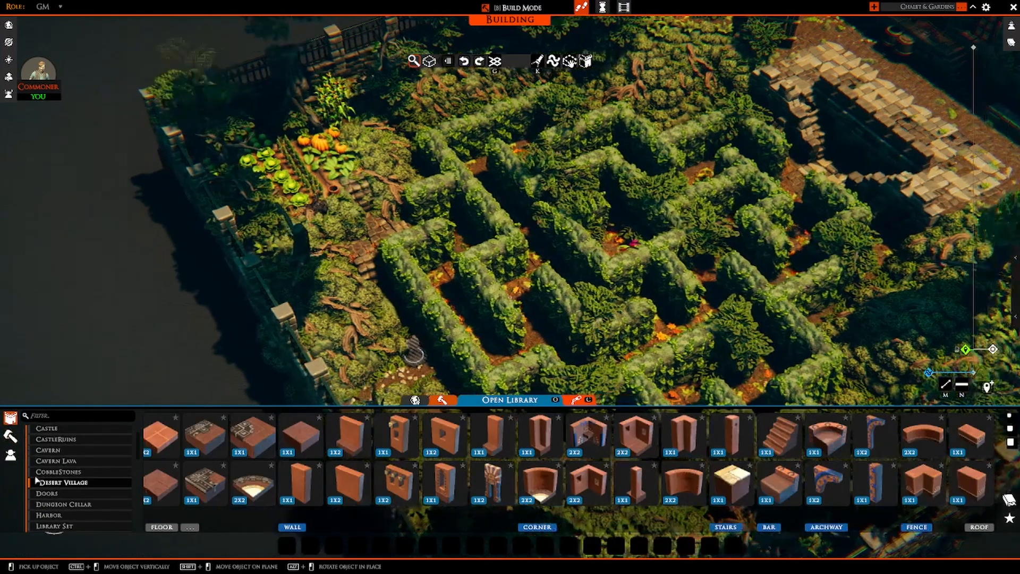
scroll(54, 496, "down", 2)
scroll(58, 492, "down", 2)
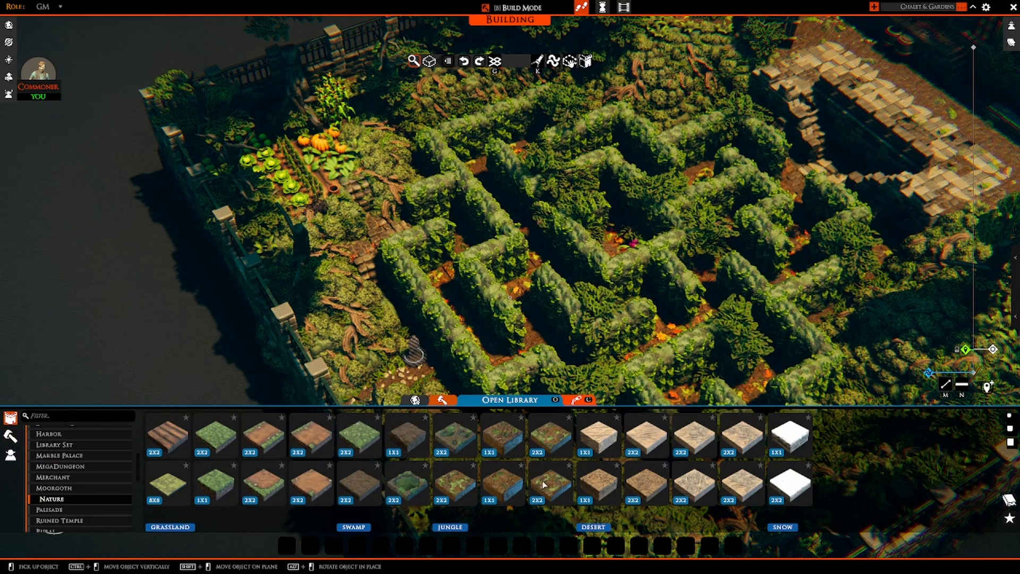
left_click(543, 484)
key("a")
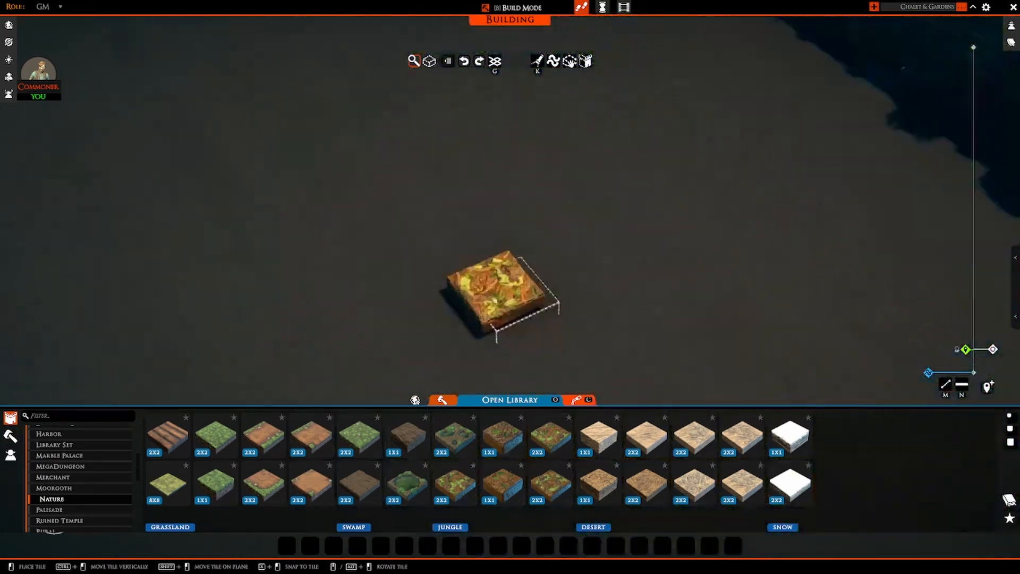
scroll(495, 287, "up", 2)
left_click_drag(485, 239, 542, 154)
key("w")
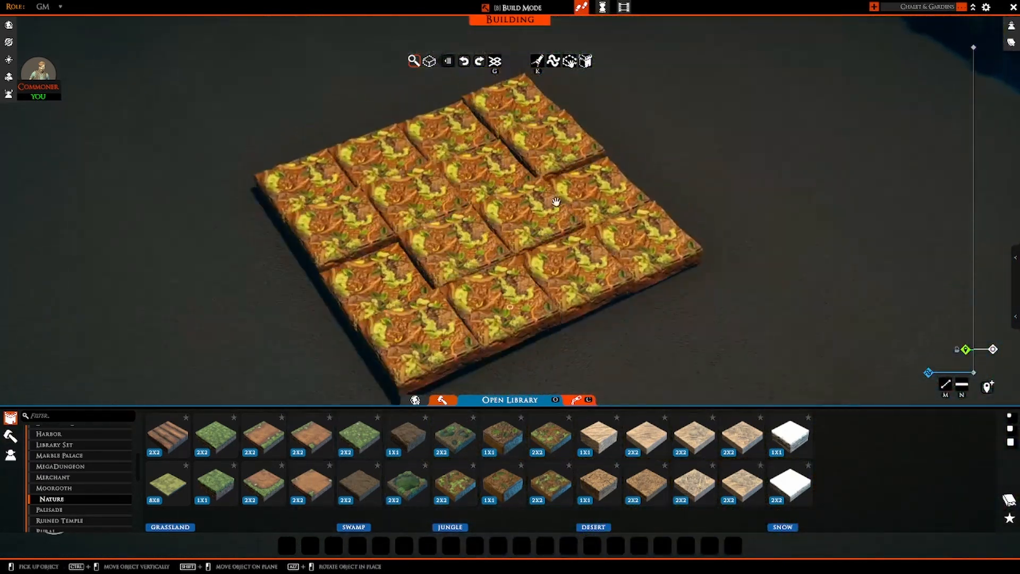
Rotate two adjacent tiles inside the leafy field to break up the repeating ground pattern.
left_click(450, 207)
key("r")
left_click(451, 207)
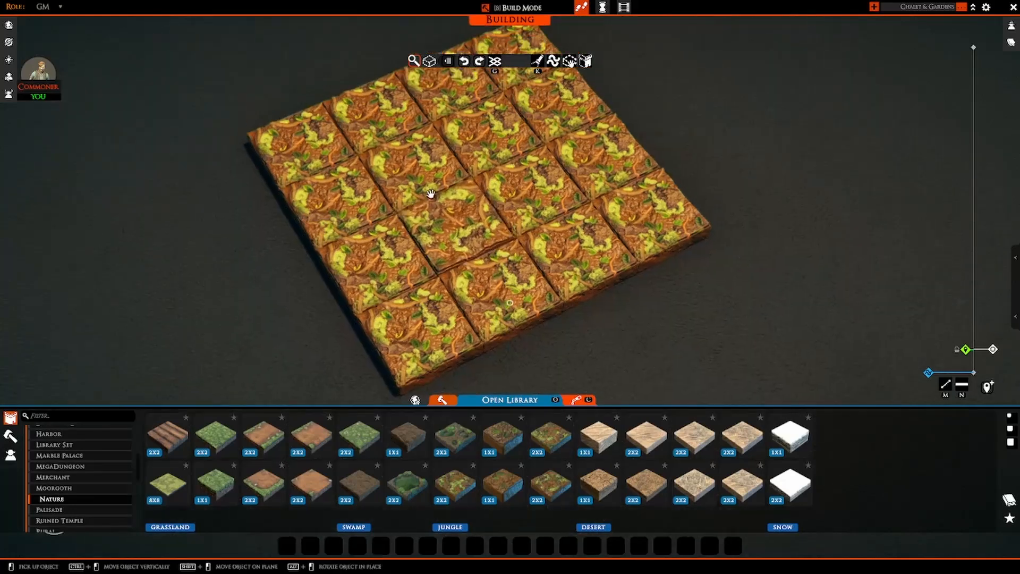
key("w")
left_click(431, 194)
key("r")
left_click(430, 194)
key("w")
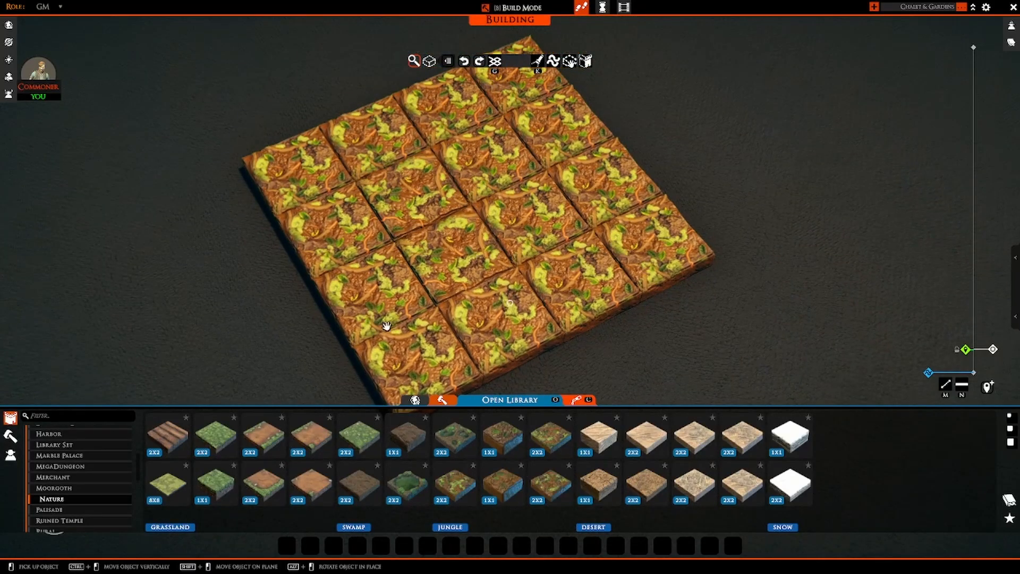
Place the mossy, elongated bush from the Nature plant props near the edge of the leafy tile field as a first hedge piece.
left_click(11, 437)
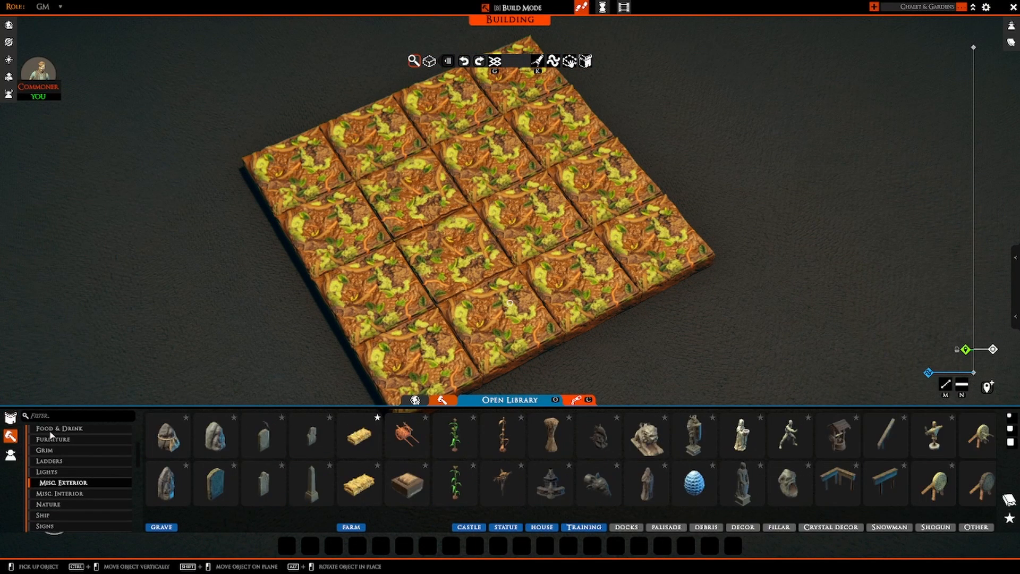
left_click(62, 506)
scroll(342, 460, "down", 5)
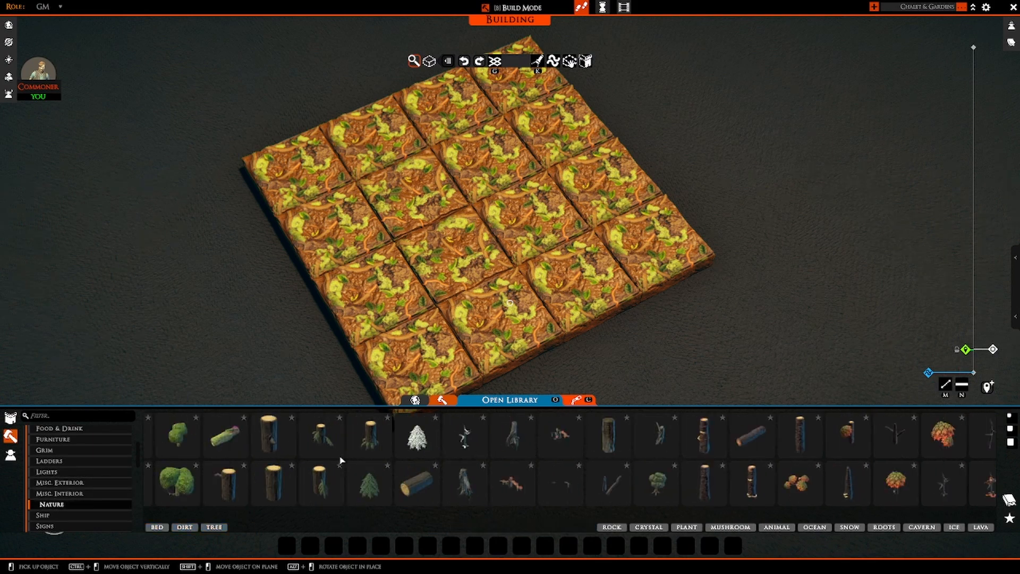
scroll(344, 460, "down", 5)
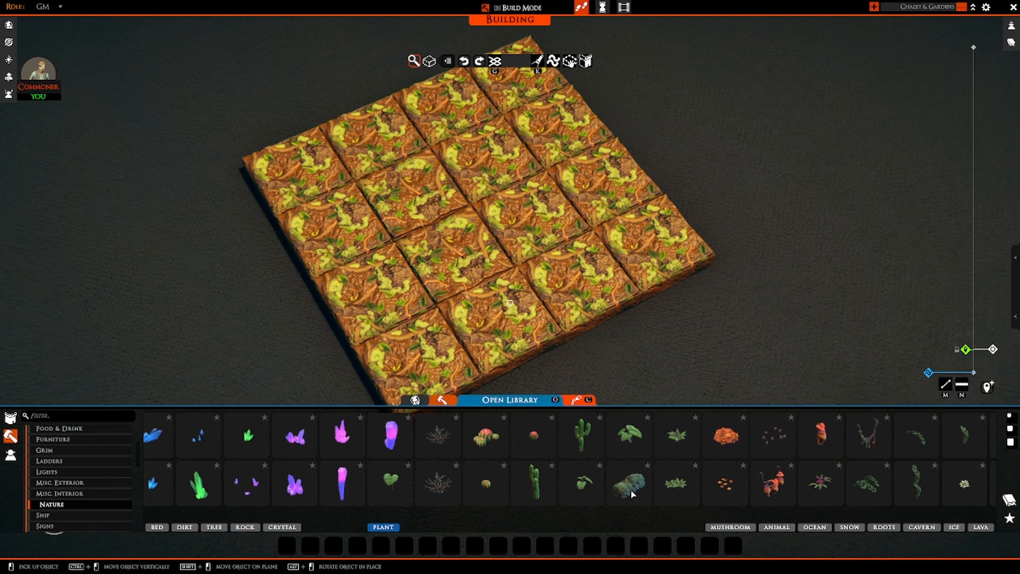
left_click(631, 492)
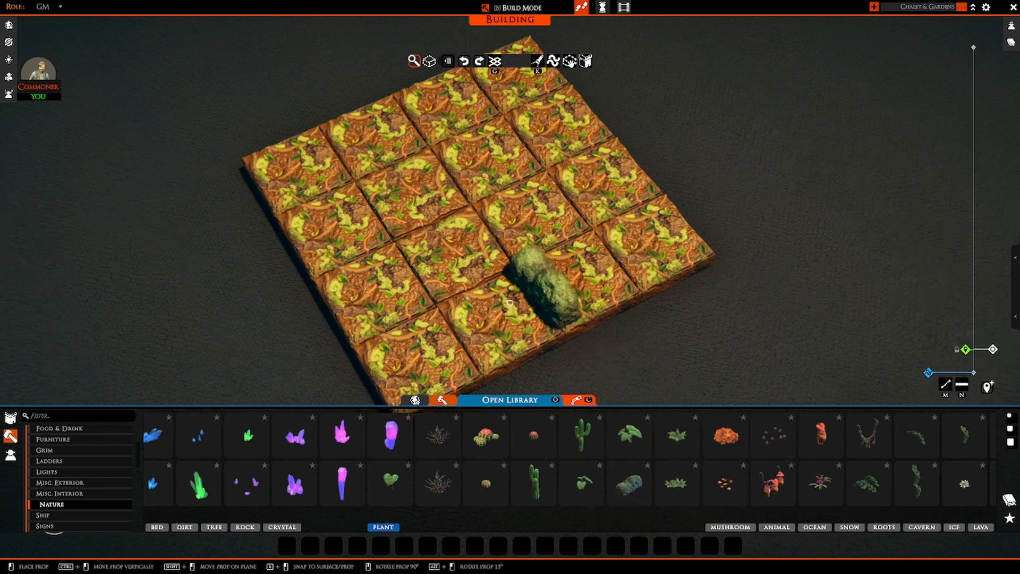
left_click(510, 303)
left_click_drag(509, 302, 510, 293, "shift")
left_click(540, 287)
right_click_drag(541, 287, 306, 283)
key("Escape")
key("w")
scroll(419, 258, "up", 1)
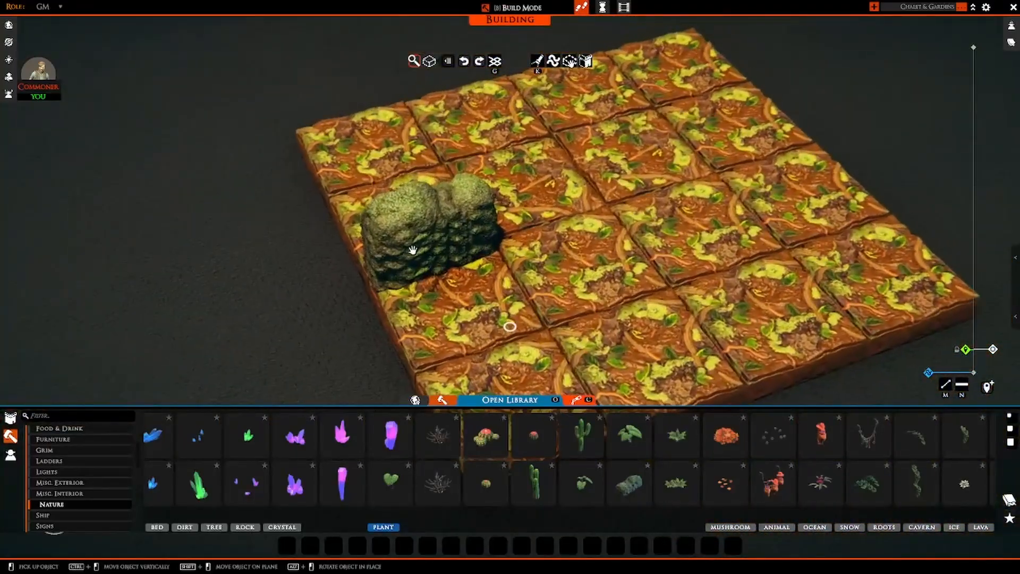
Duplicate the mossy bush and place the copy end to end with the first, adjusting its height slightly.
key("c")
key("d")
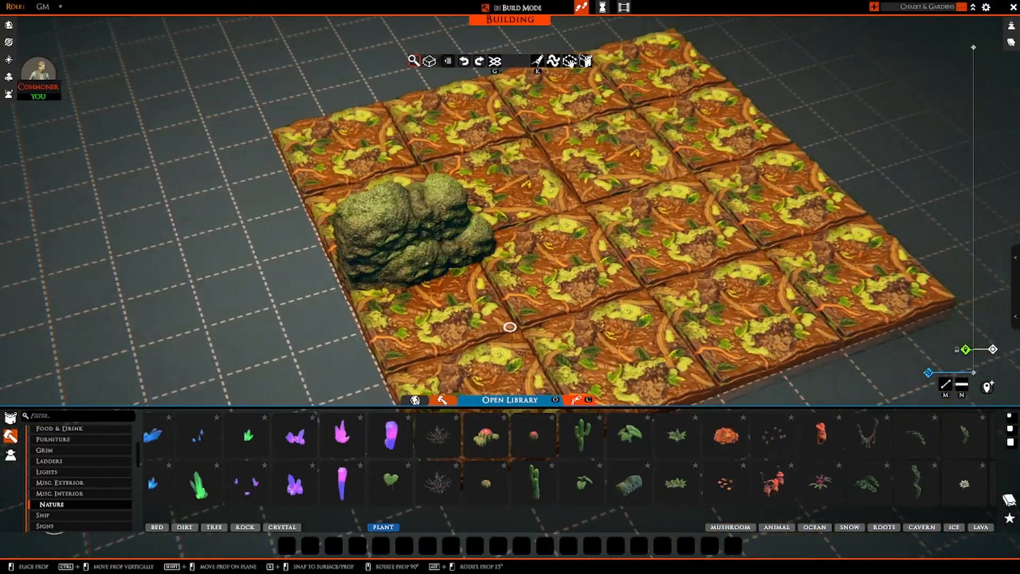
key("w")
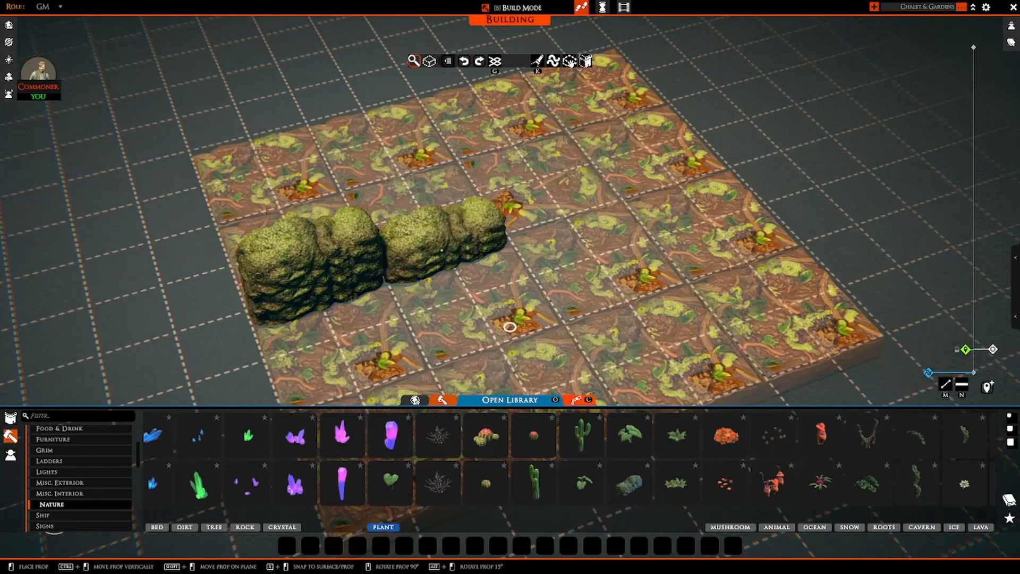
left_click_drag(441, 250, 440, 242, "ctrl")
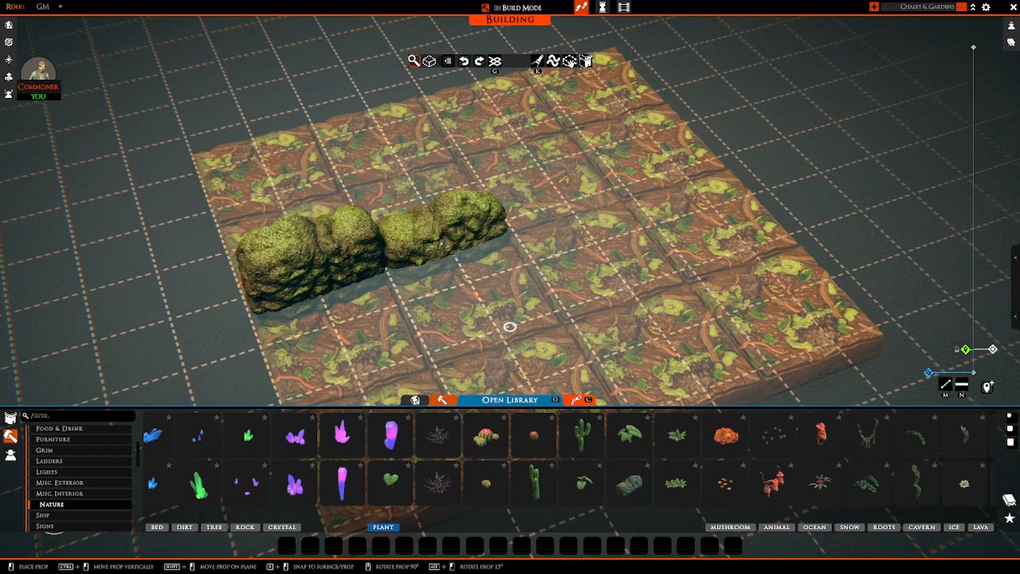
left_click_drag(441, 243, 441, 232, "ctrl")
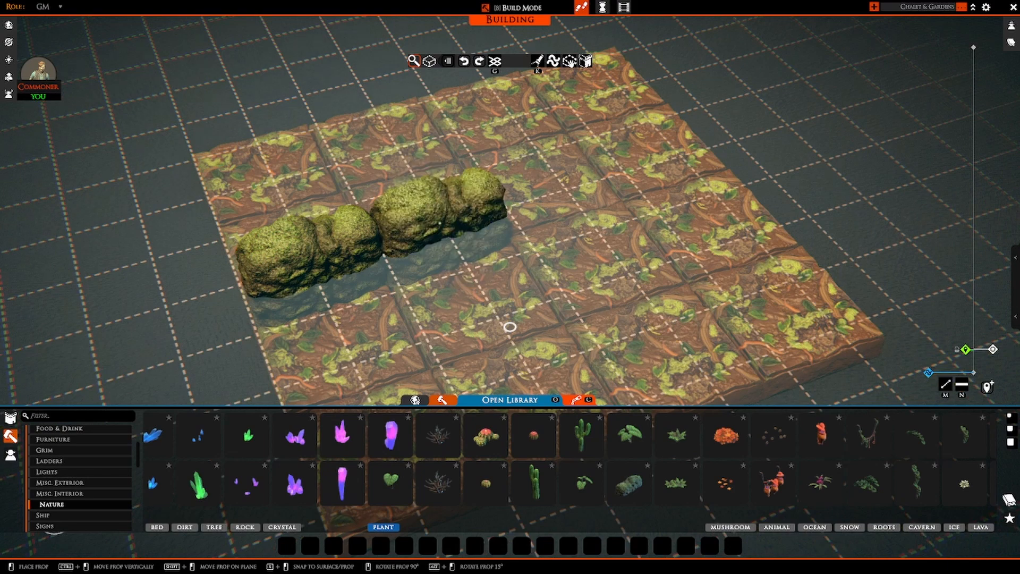
left_click(440, 223)
right_click_drag(440, 223, 548, 218)
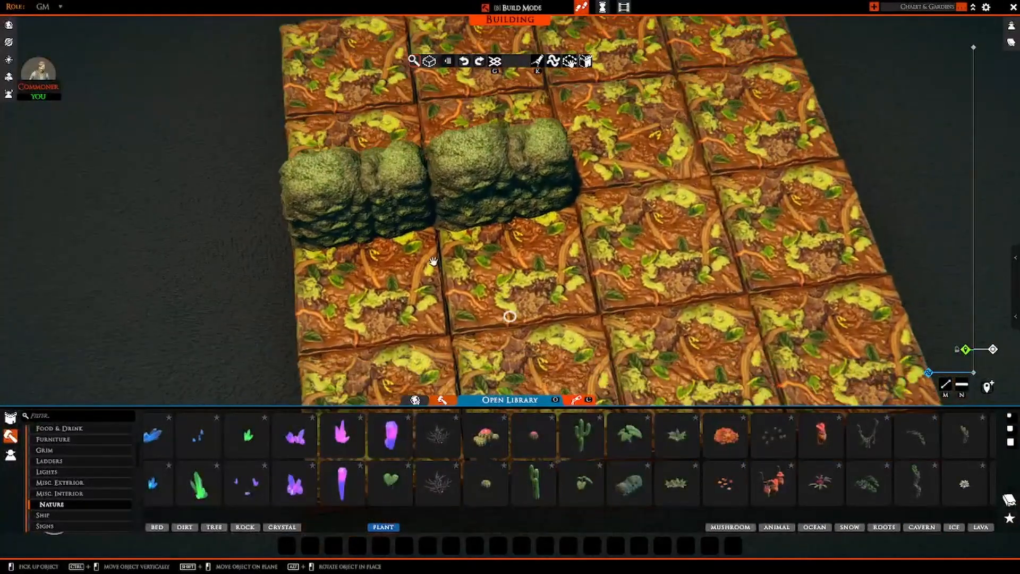
right_click_drag(433, 261, 476, 250)
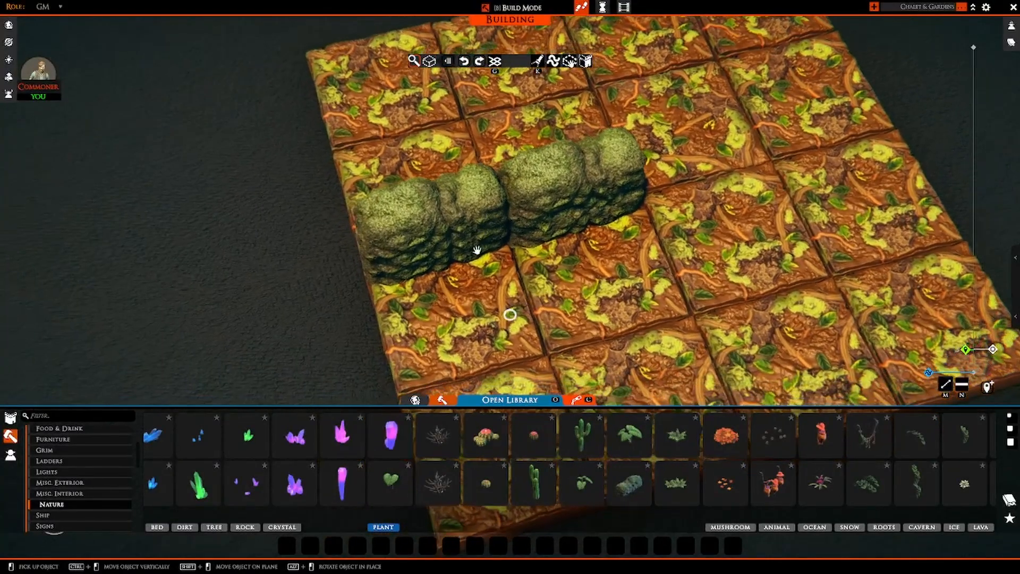
Place a third copy of the bush over the joint between the two bushes to close the gap.
left_click(529, 225)
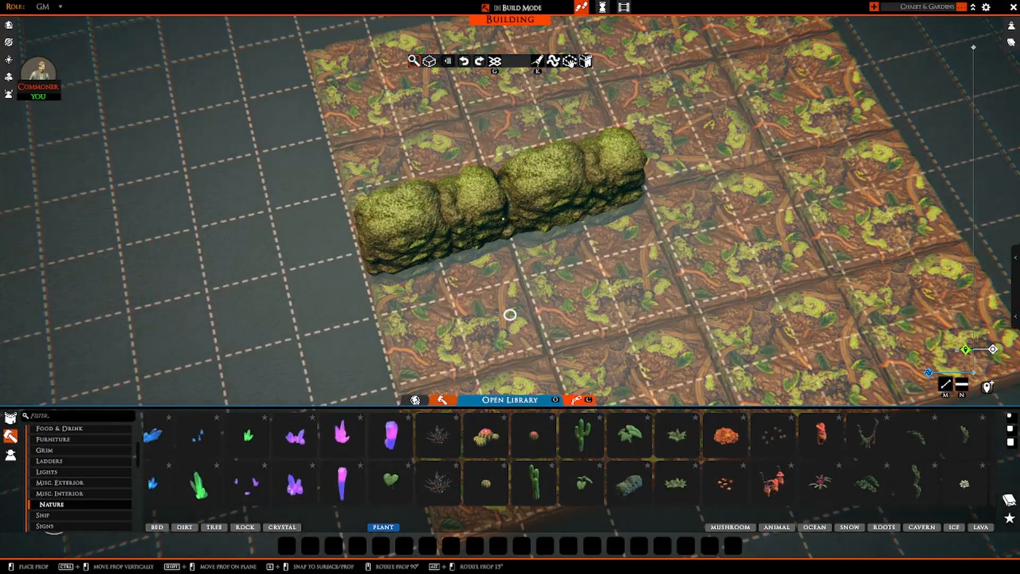
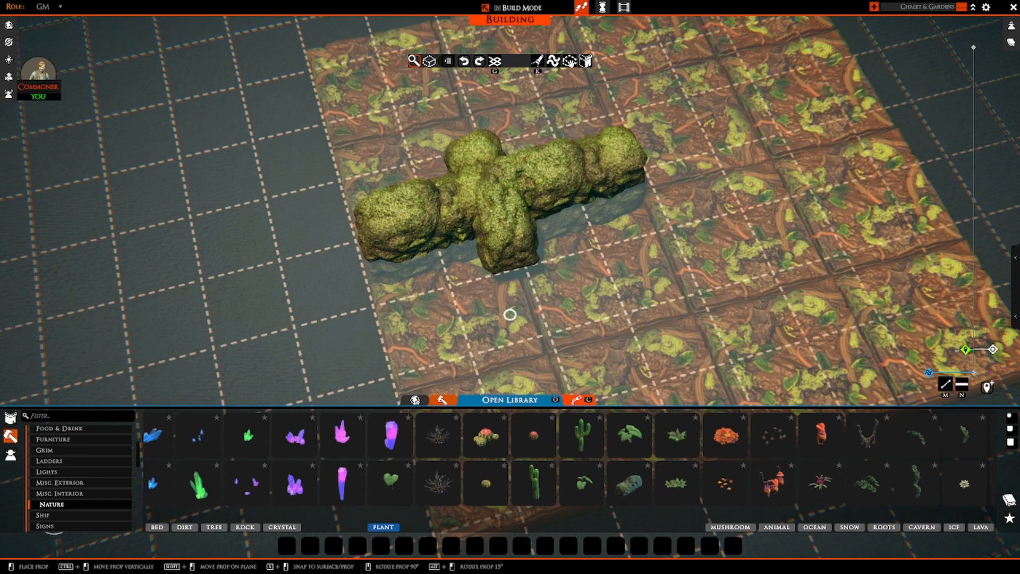
left_click(509, 315)
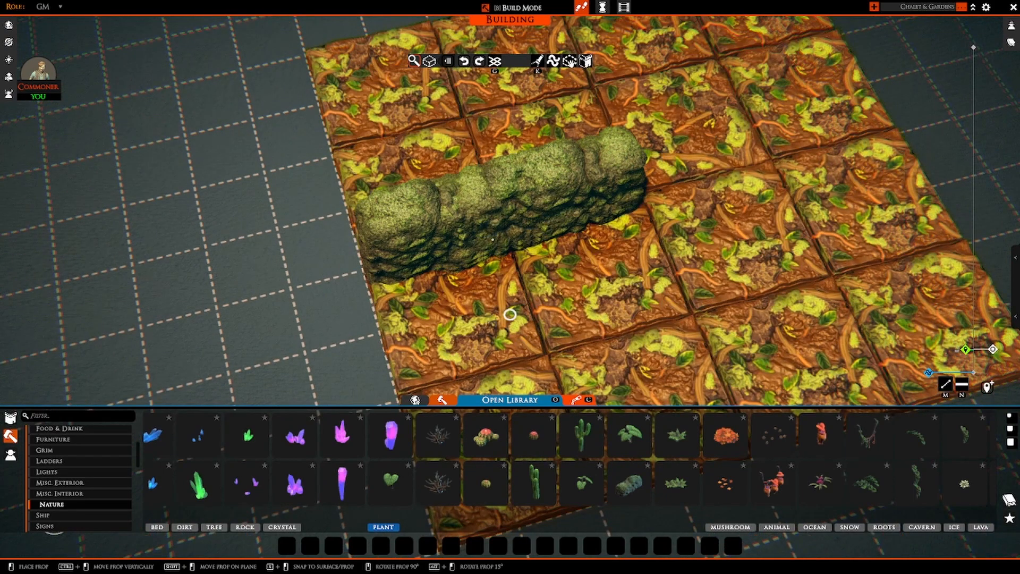
left_click(493, 239)
right_click_drag(493, 239, 646, 200)
key("s")
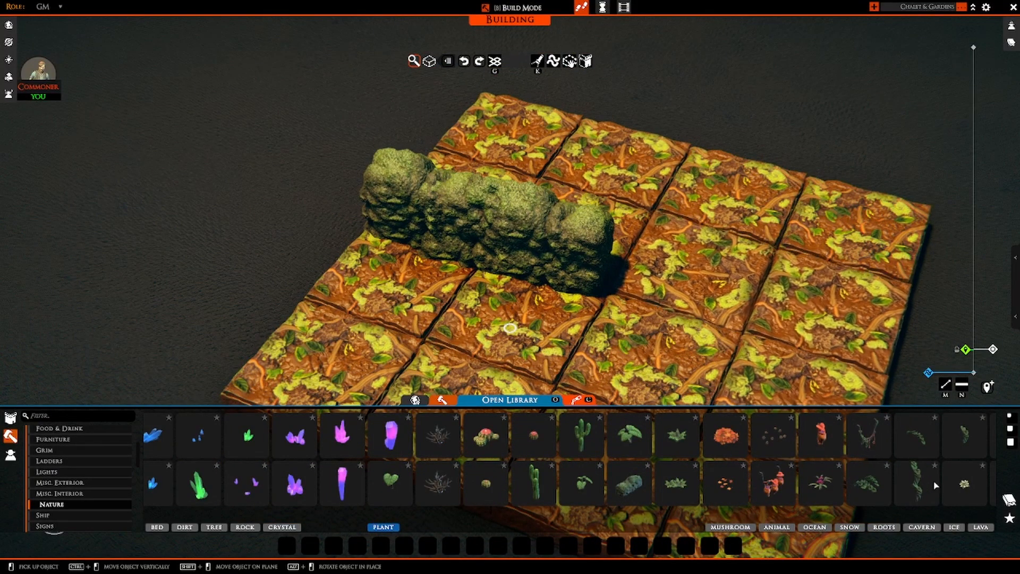
Place three upright climbing vines from the Nature plant props down one side of the hedge.
left_click(916, 480)
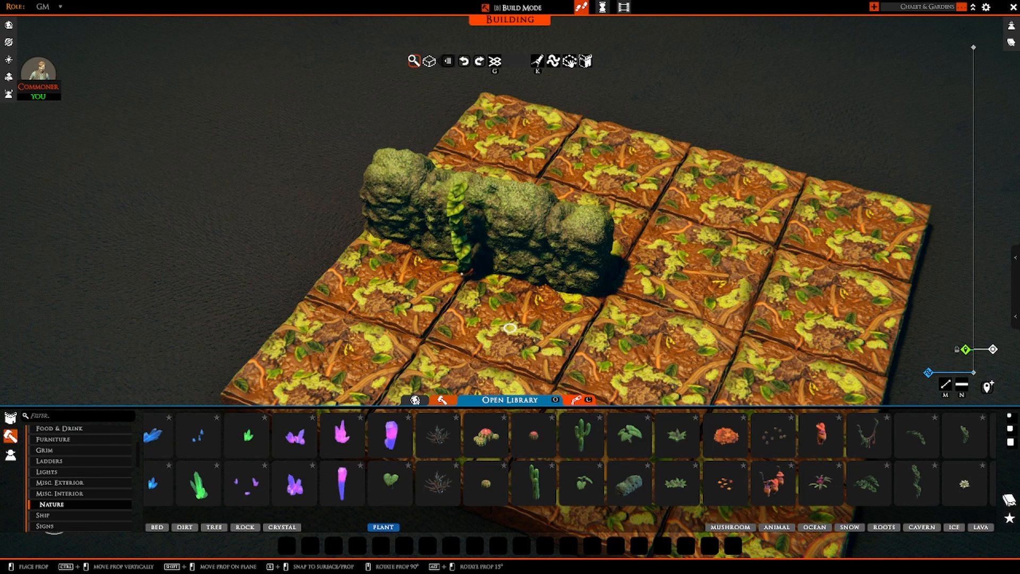
left_click(472, 279)
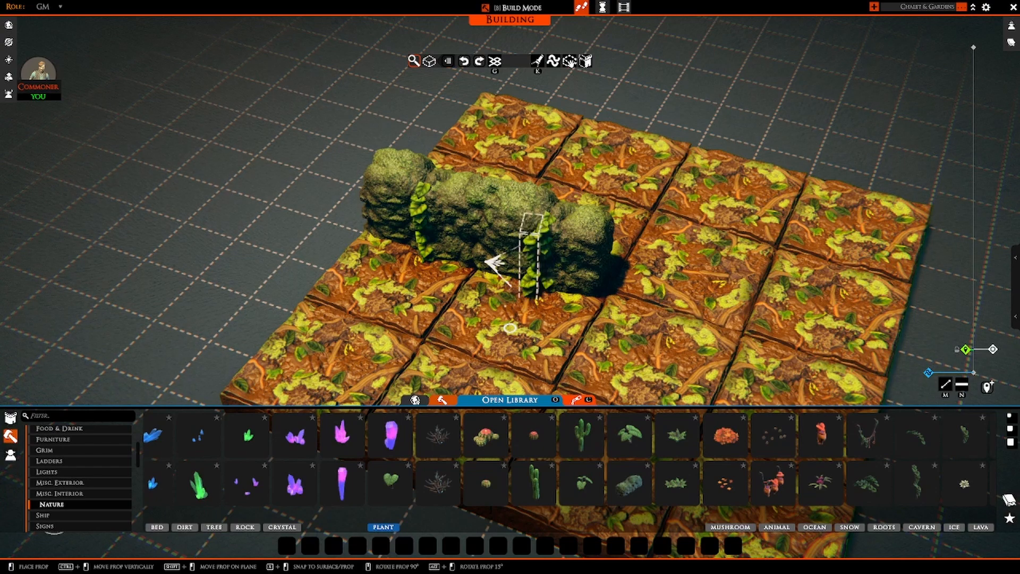
left_click(551, 291)
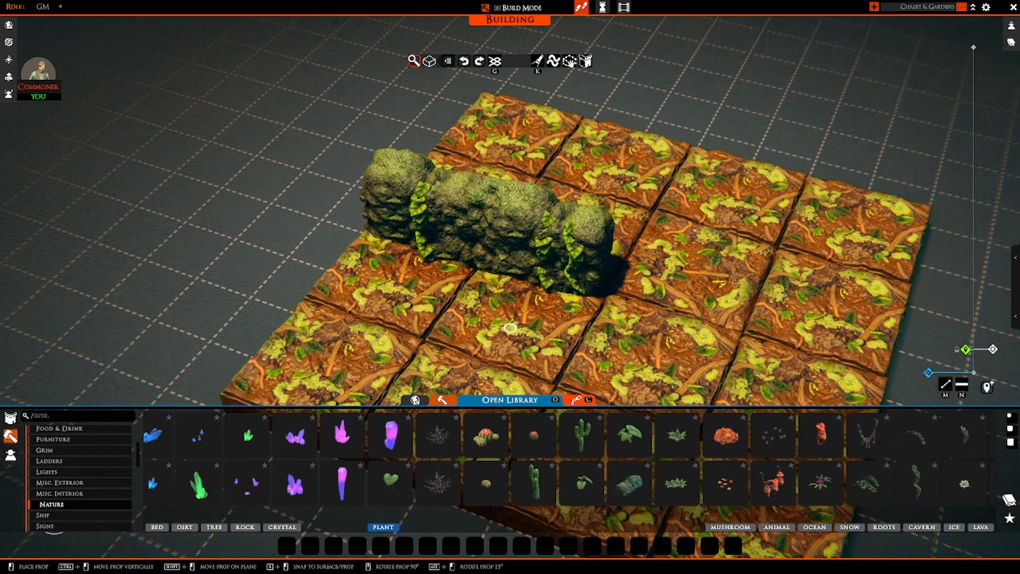
left_click(579, 281)
right_click(584, 273)
right_click_drag(619, 229, 665, 245)
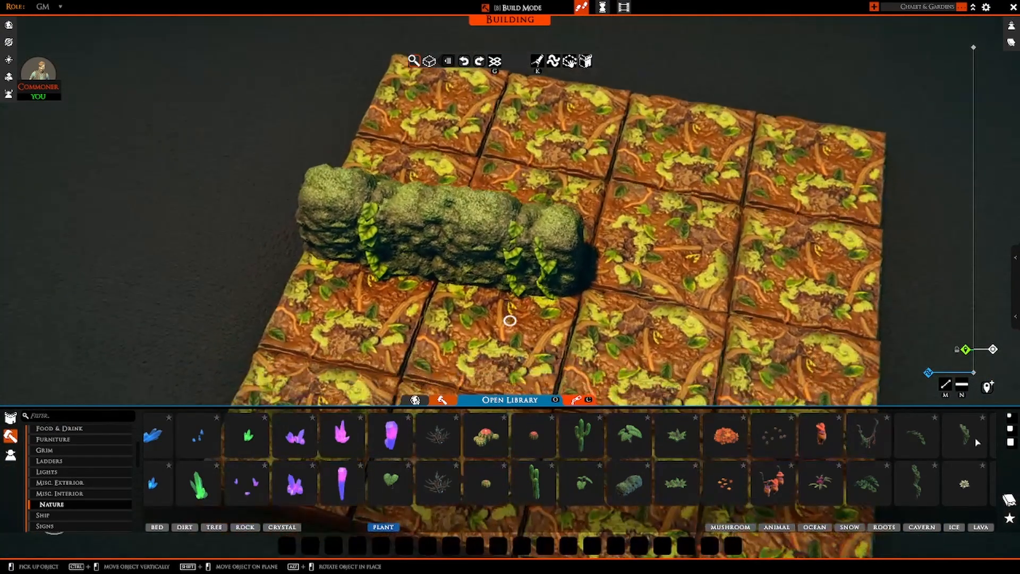
Add the curved leafy vine from the Nature plant props beside the climbing vine near the hedge's outer end.
left_click(916, 435)
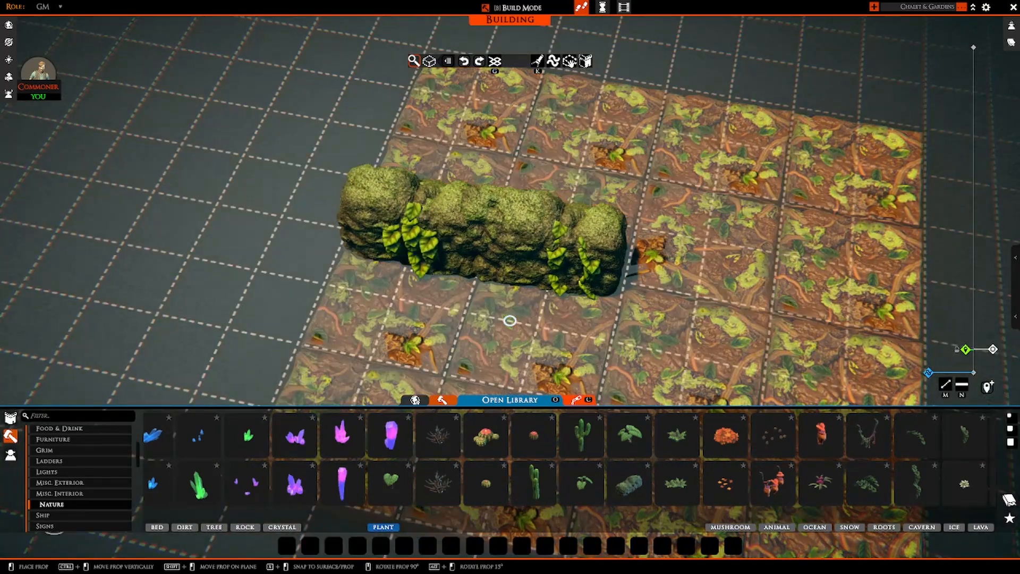
key("a")
right_click_drag(510, 320, 616, 316)
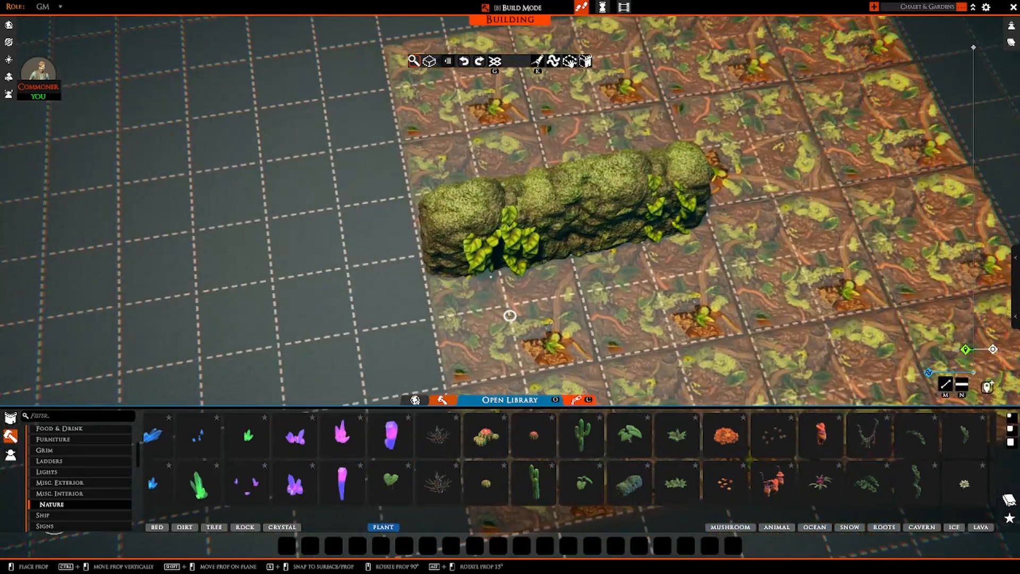
right_click(510, 315)
key("d")
right_click_drag(510, 315, 424, 313)
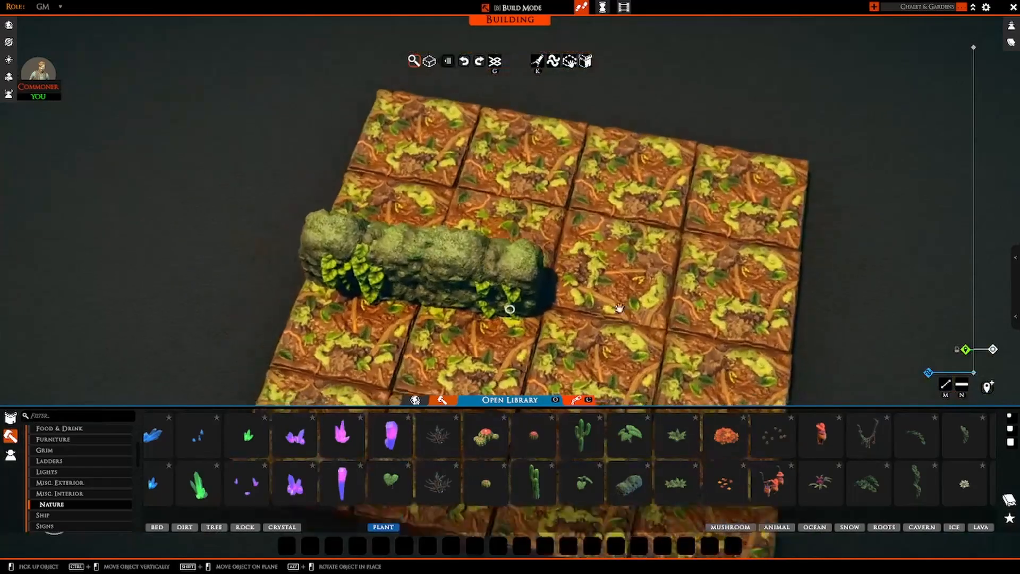
Add leafy foliage over the top of the hedge above the vine clusters.
left_click(869, 475)
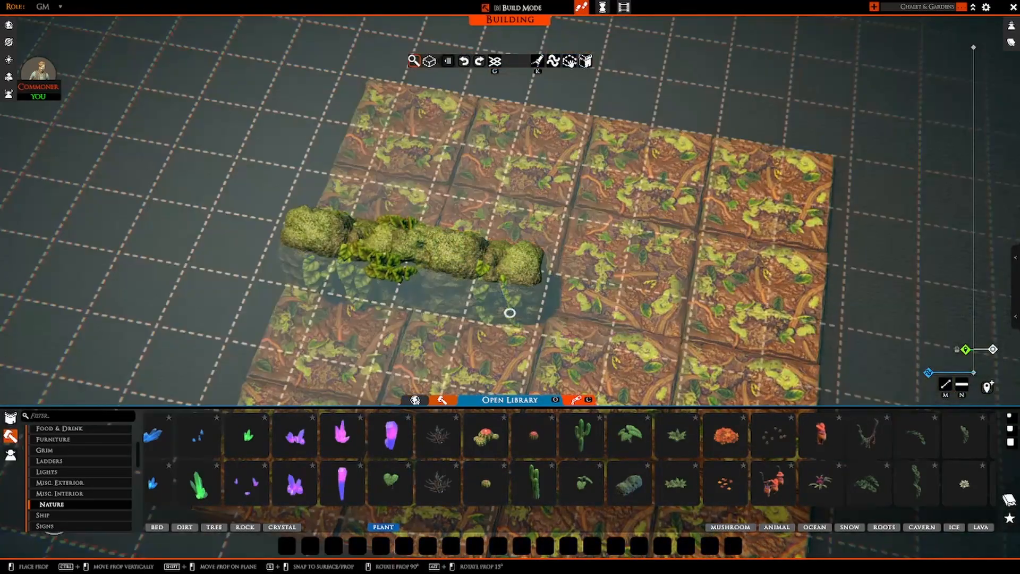
right_click(510, 312)
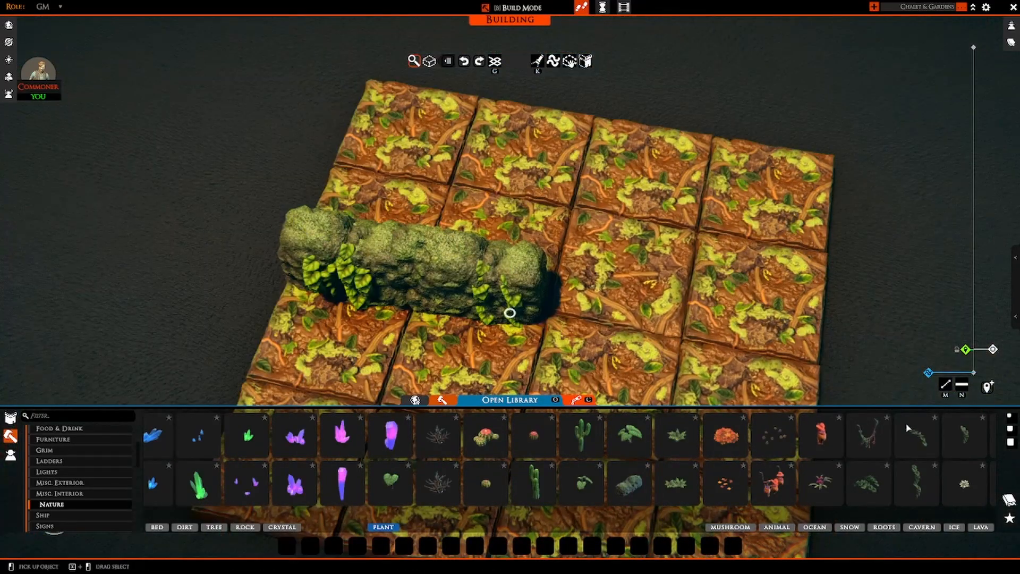
left_click(509, 313)
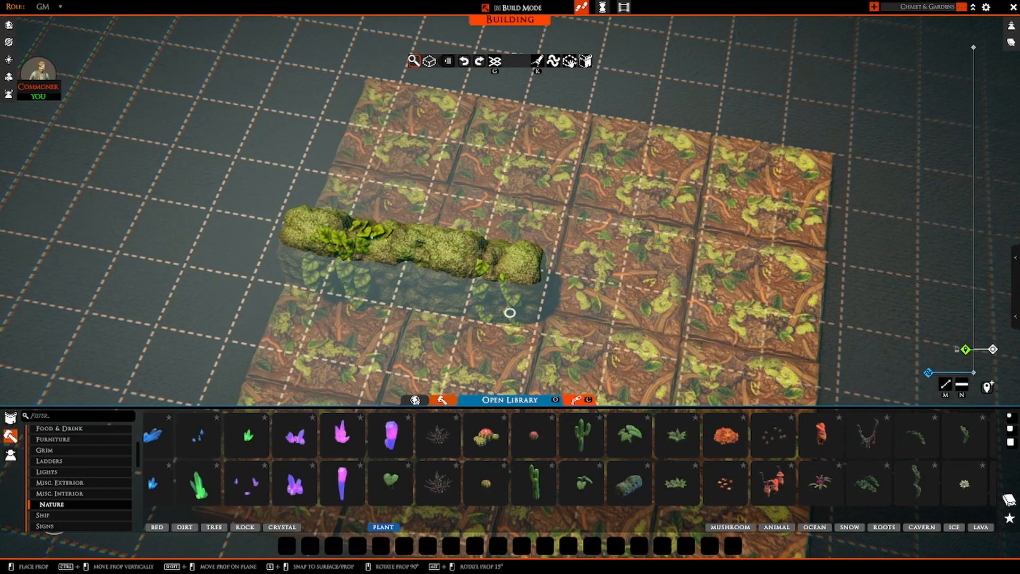
right_click_drag(510, 313, 509, 320)
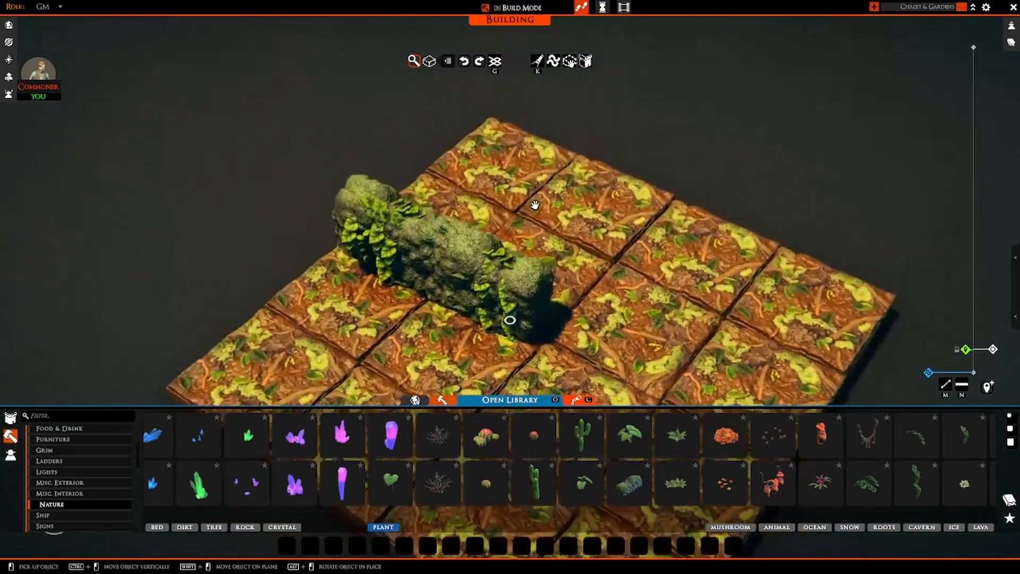
right_click_drag(534, 204, 590, 162)
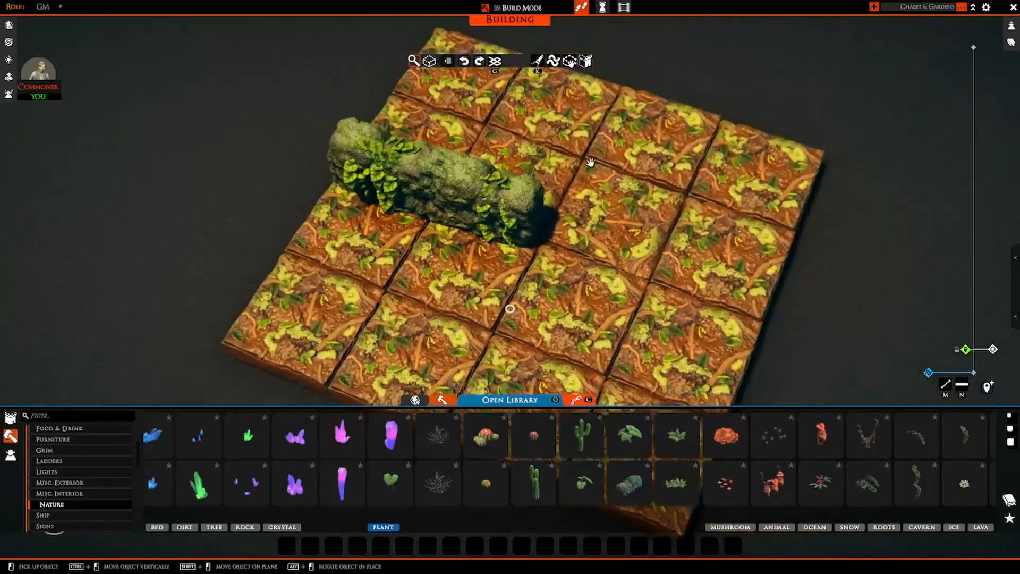
Copy the whole decorated hedge section and place the copy at a right angle to its inner end.
mouse_move(336, 187)
left_mouse_down()
mouse_move(509, 196)
mouse_move(559, 139)
left_mouse_up()
key("ctrl+c")
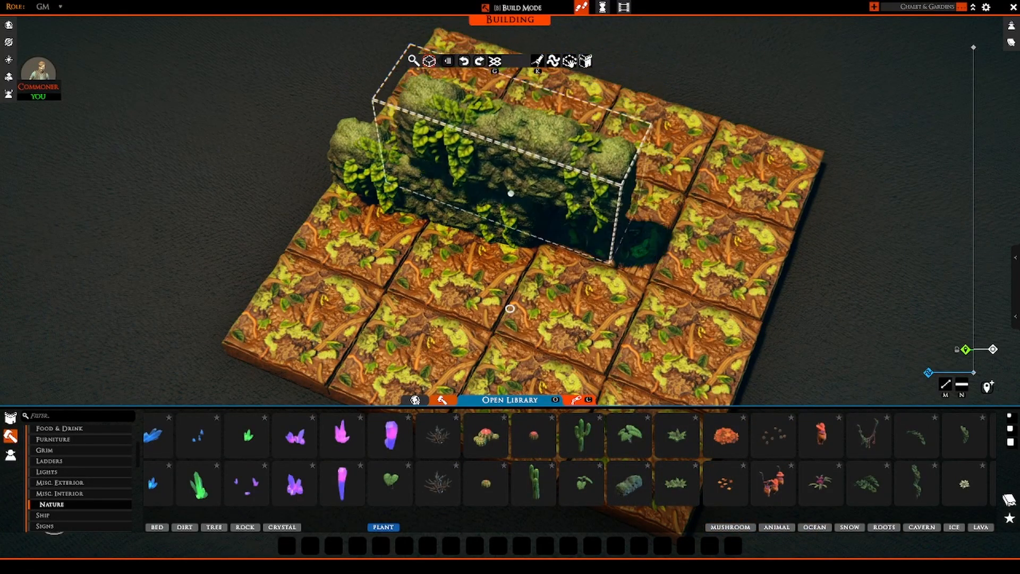
left_click_drag(507, 181, 510, 207)
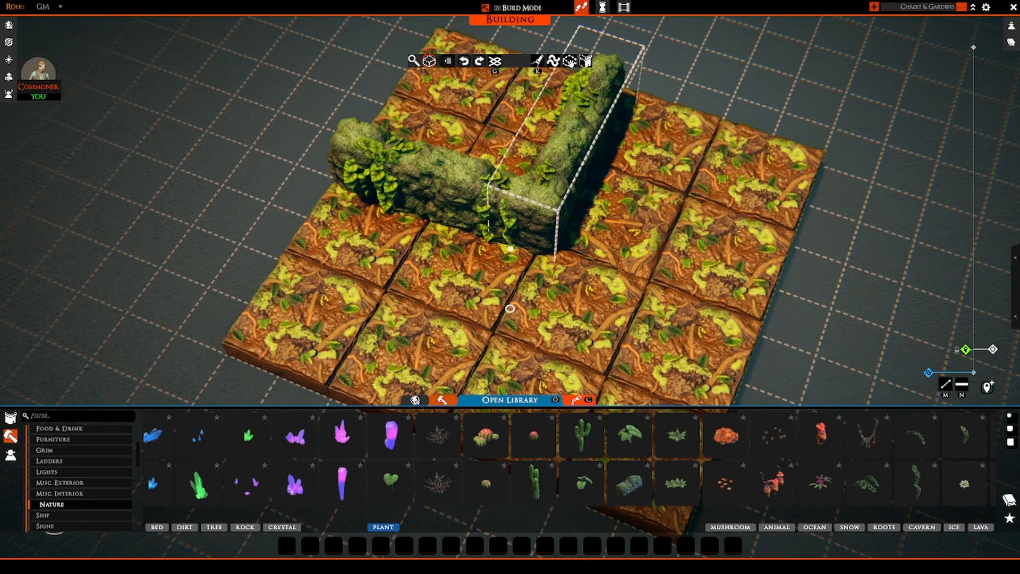
left_click(565, 154)
Place more rotated copies of the hedge section to the tile field's corner and along its outer edge.
key("r")
key("d")
key("w")
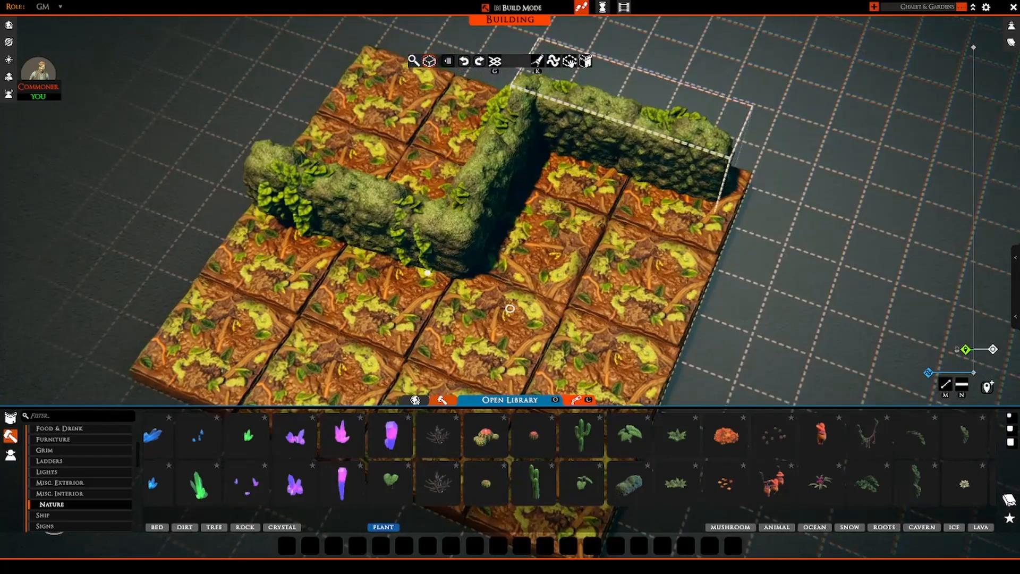
left_click(629, 141)
key("r")
key("s")
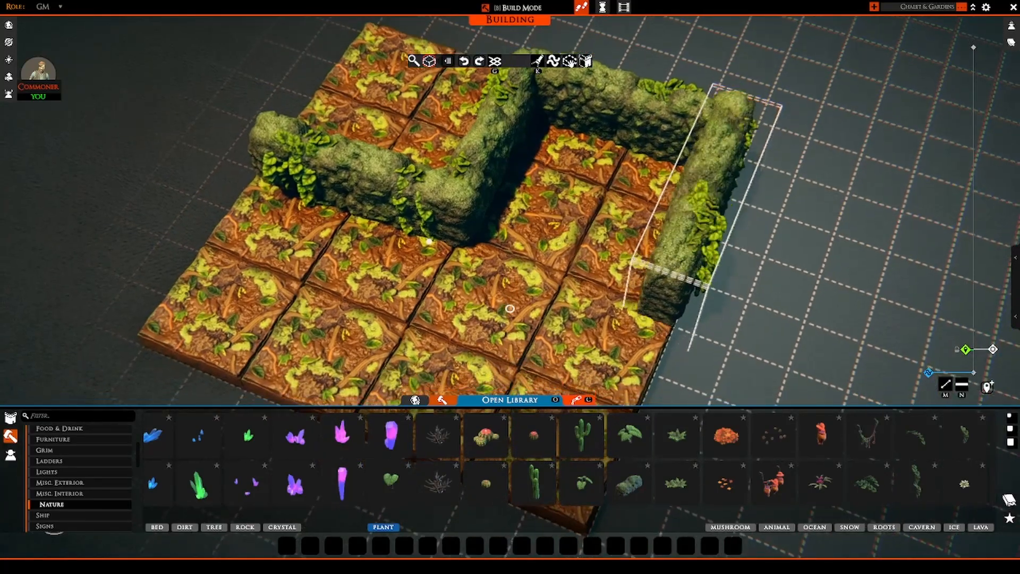
key("w")
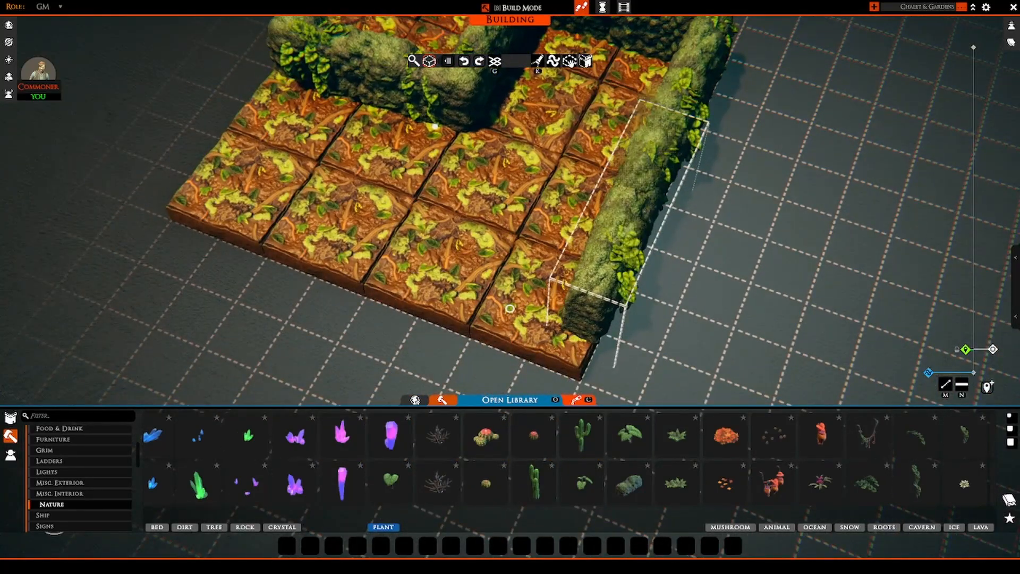
left_click(629, 213)
Place two hedge section copies in an L shape inside the outer hedge to form maze corridors.
right_click_drag(403, 224, 690, 204)
key("r")
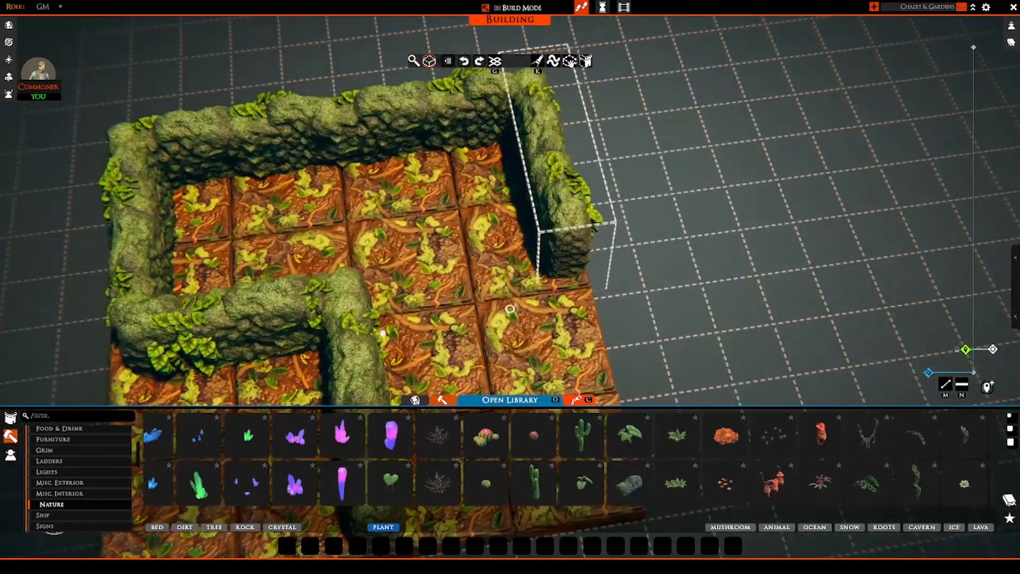
key("q")
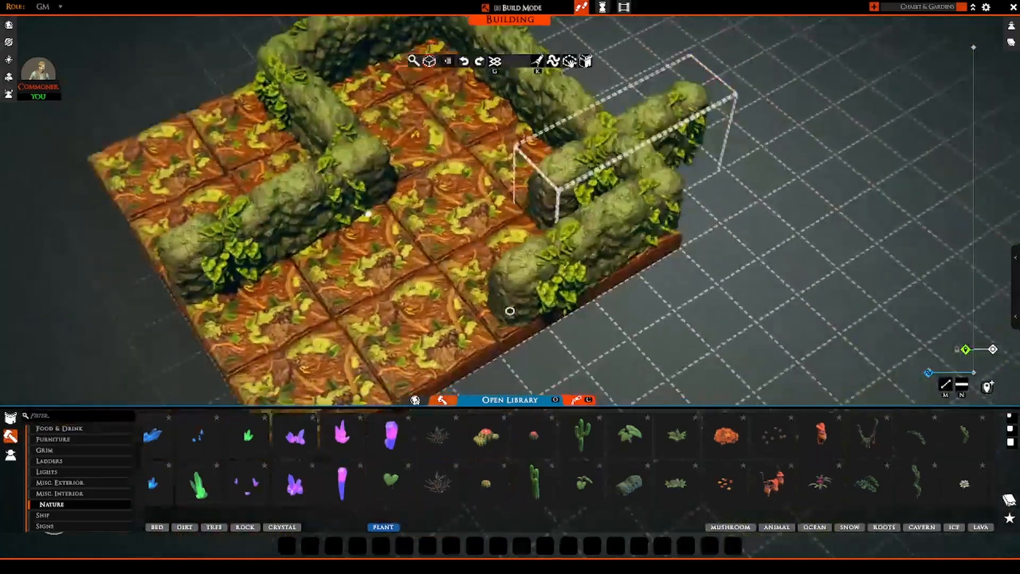
key("q")
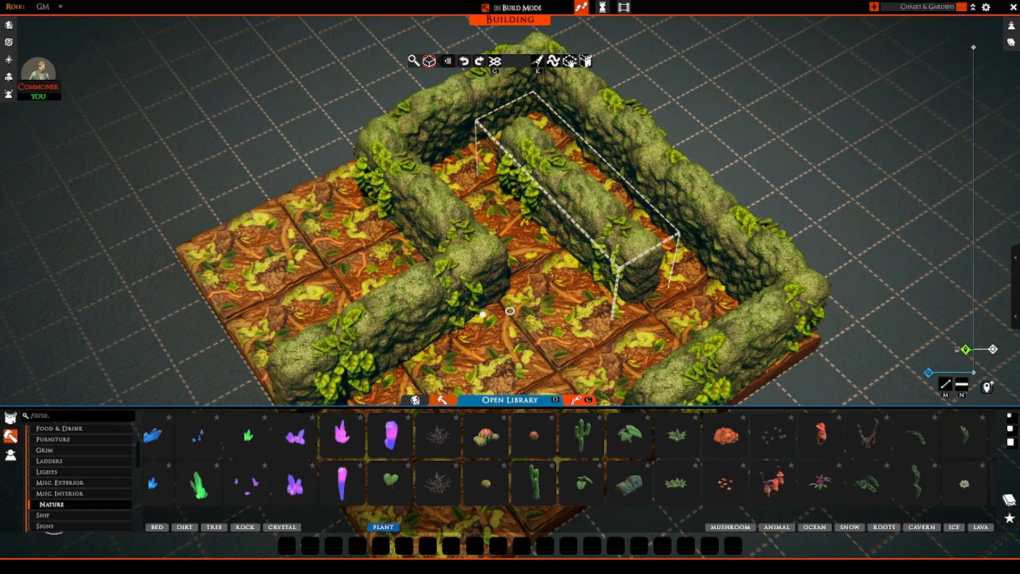
key("q")
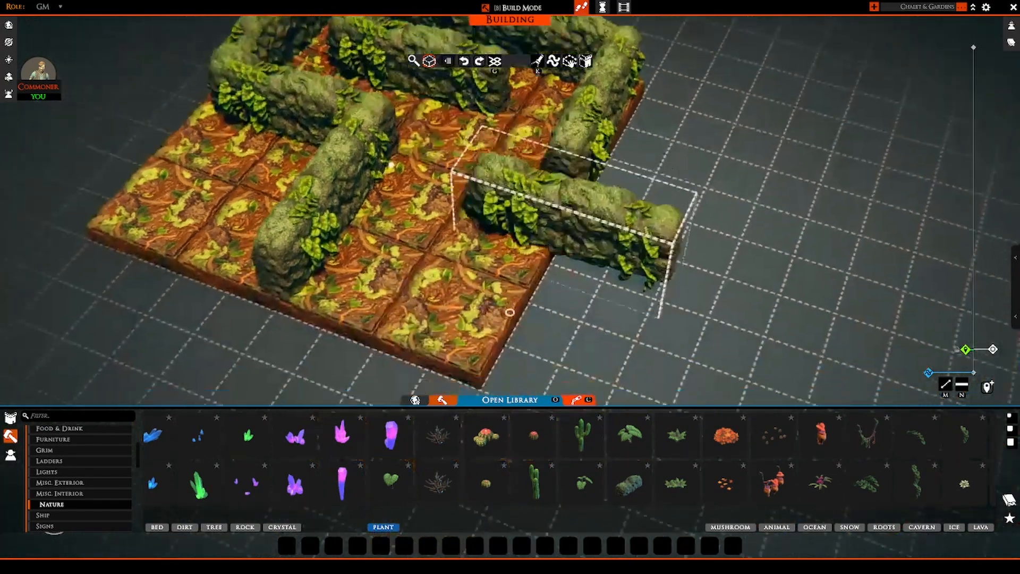
key("q")
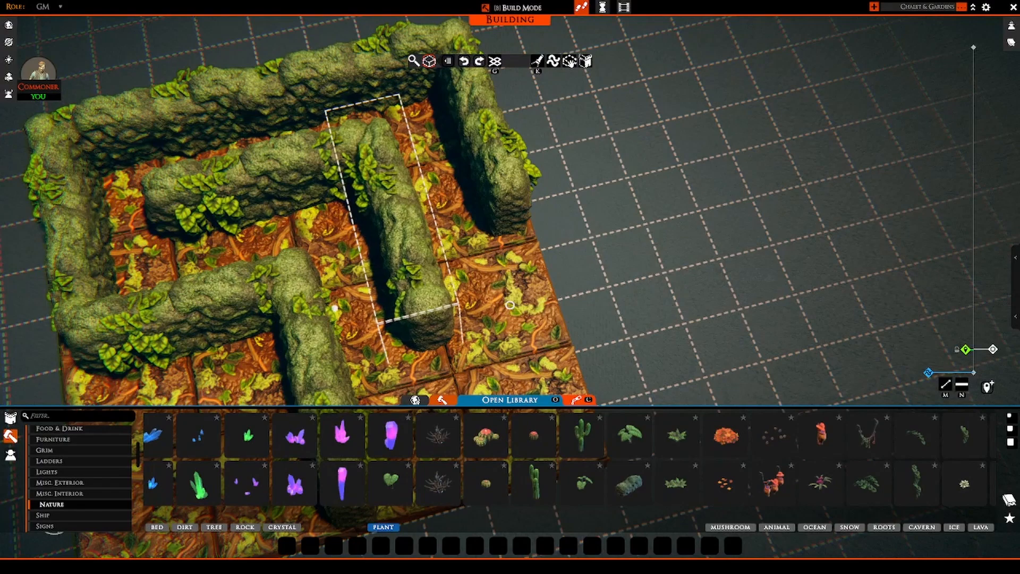
right_click(665, 239)
Switch the asset library to the human creature miniatures.
key("q")
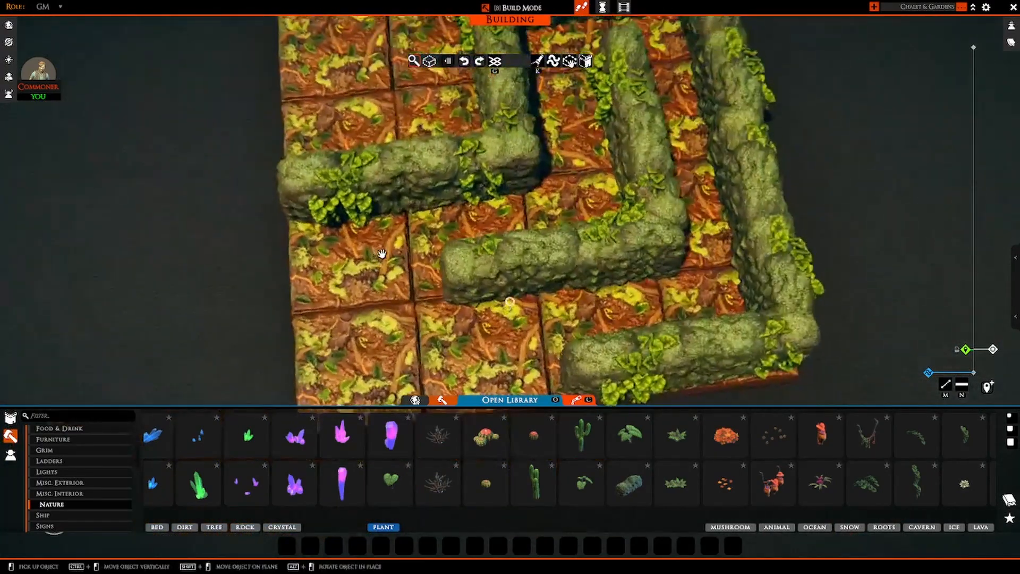
scroll(444, 245, "up", 2)
key("w")
key("q")
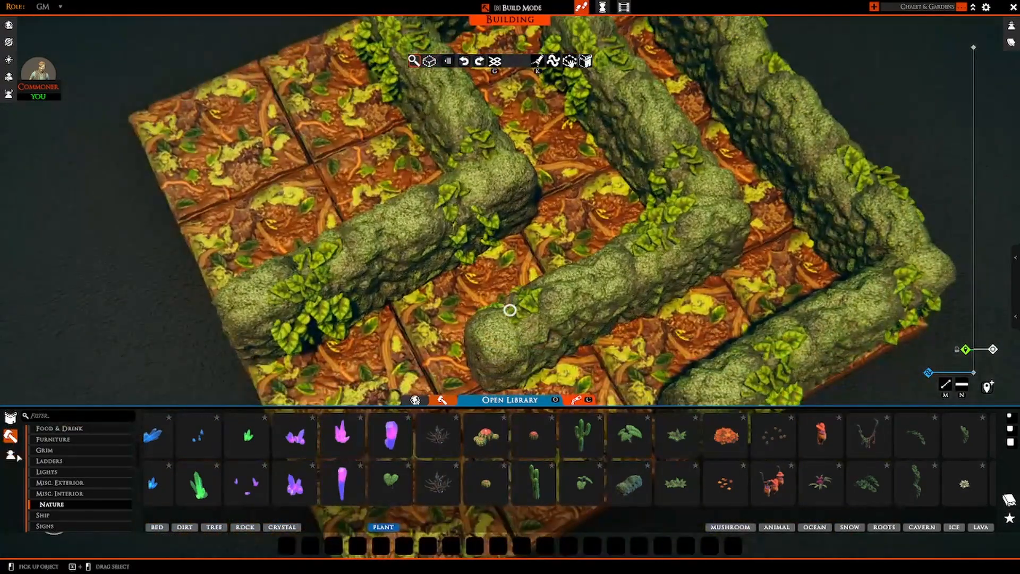
left_click(10, 454)
Examine the sample maze's corridors and hedge walls from several sides.
key("s")
key("e")
key("q")
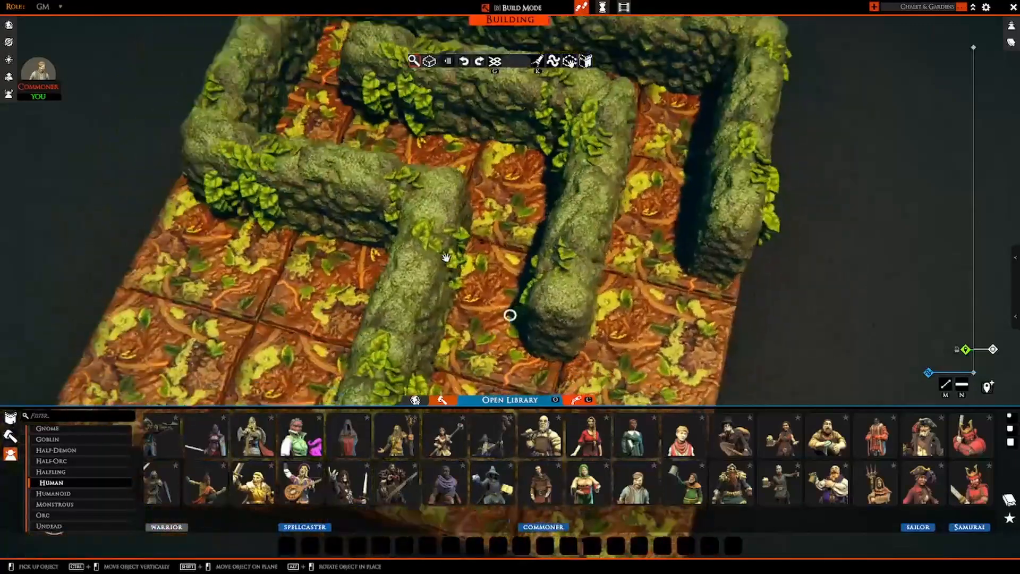
key("s")
key("q")
scroll(537, 247, "down", 1)
key("d")
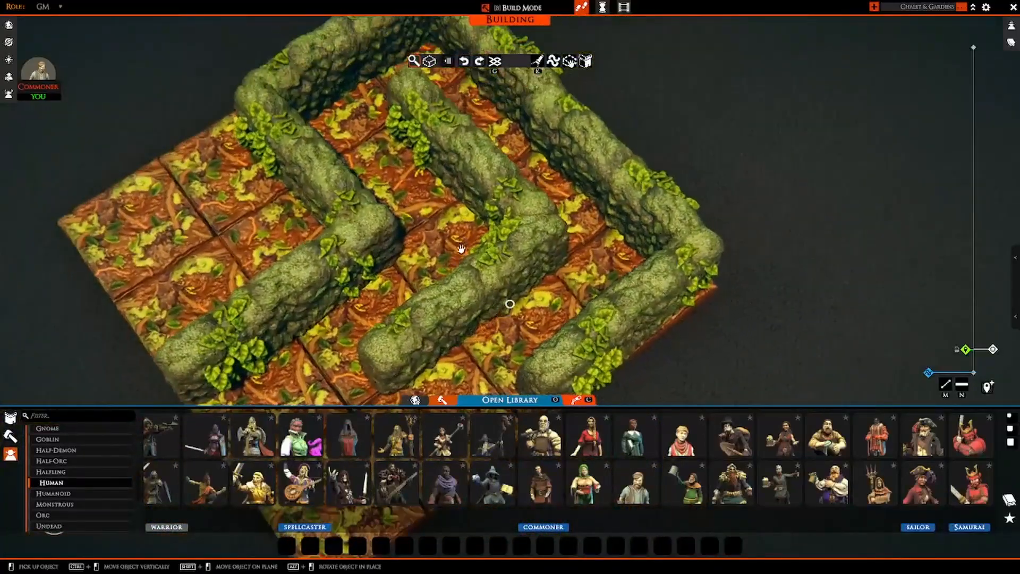
scroll(431, 364, "up", 1)
key("e")
key("a")
key("s")
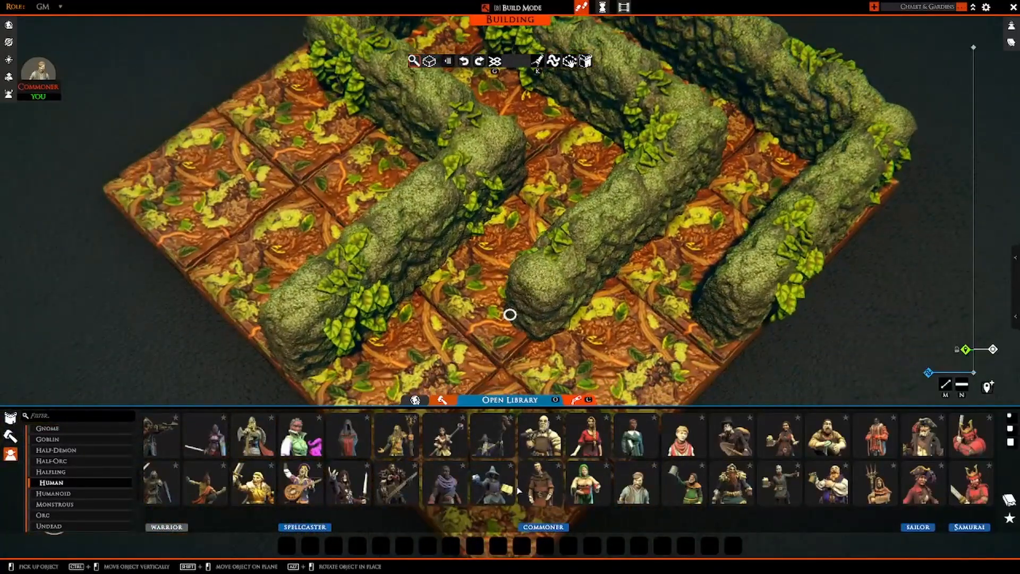
Place a cloaked human spellcaster miniature in the maze corridor between the hedges and leave build mode.
left_click(459, 488)
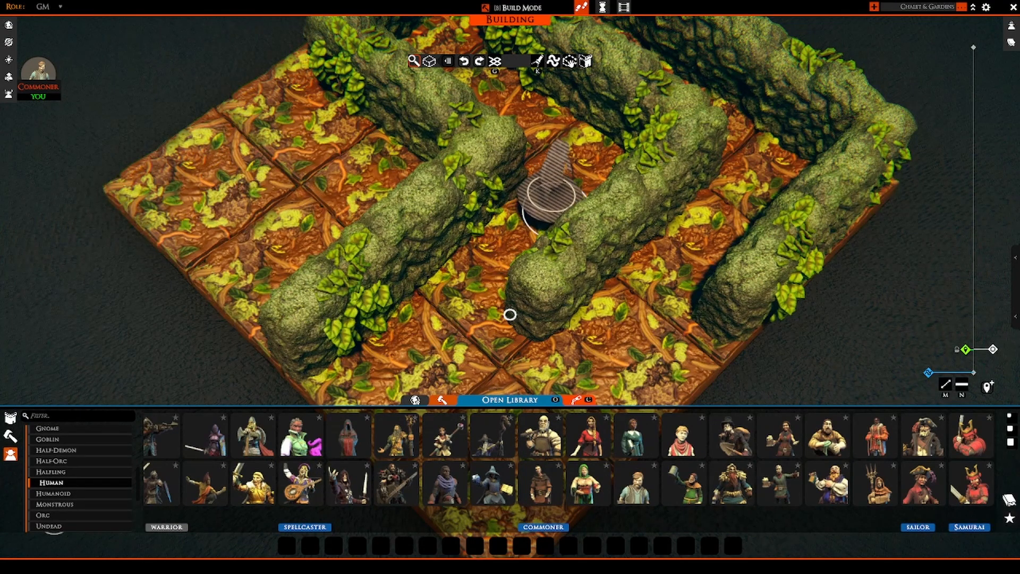
key("w")
left_click(565, 223)
right_click(547, 234)
key("b")
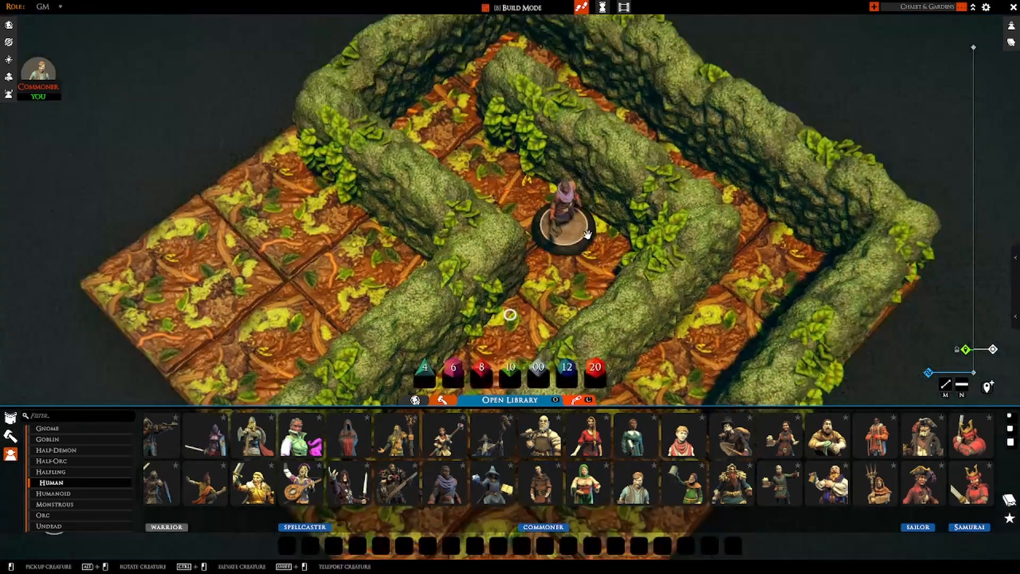
Move the spellcaster miniature around the inner hedge's end and along the outer corridor.
key("w")
left_click_drag(584, 243, 472, 212)
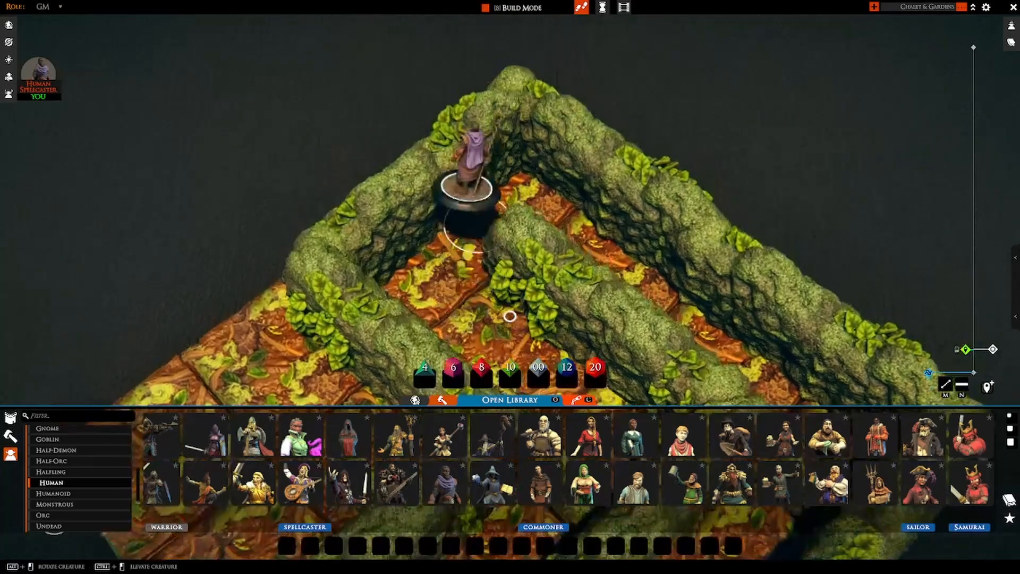
left_click_drag(622, 255, 657, 281)
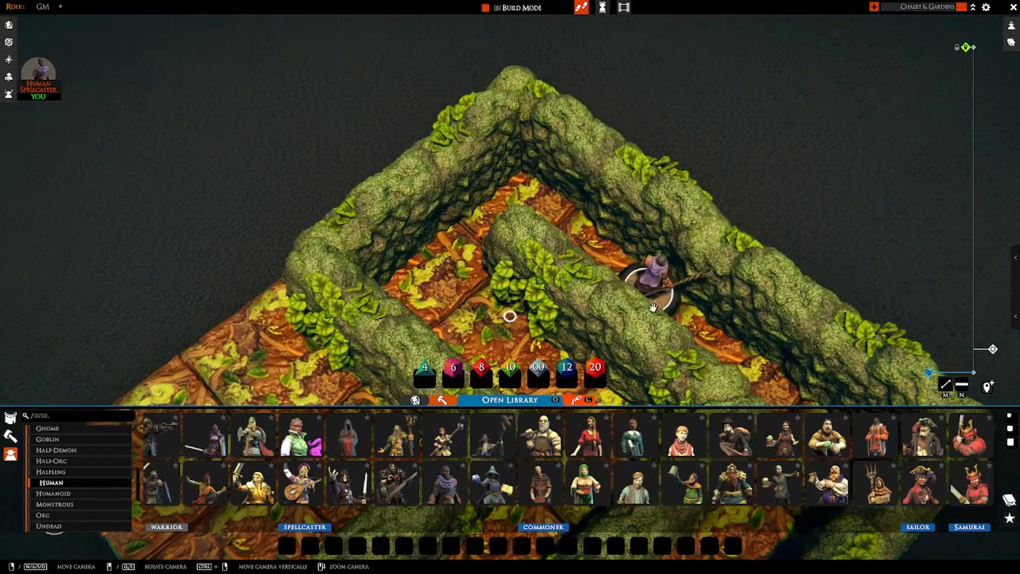
key("s")
key("q")
left_click_drag(660, 168, 643, 254)
key("s")
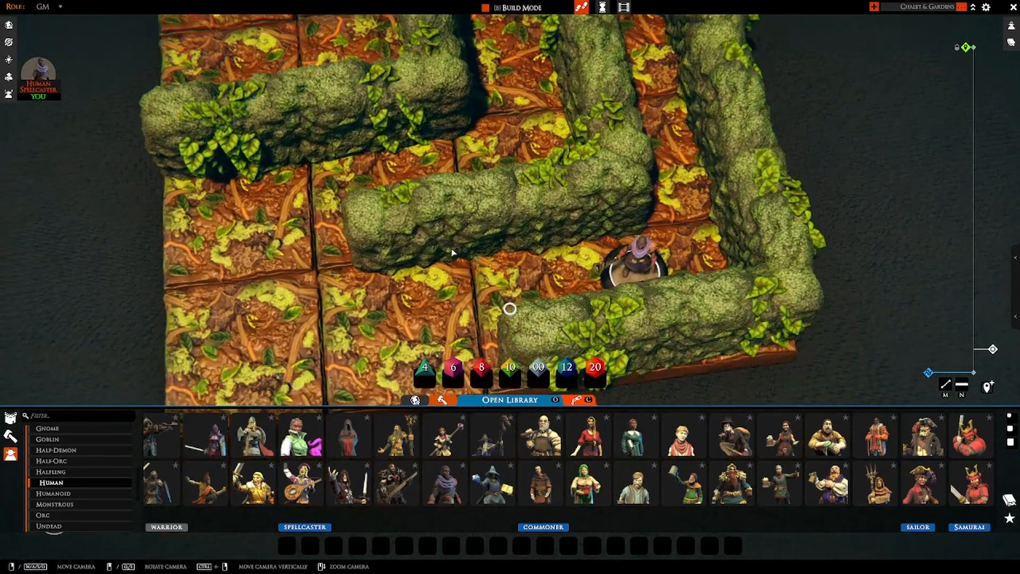
Examine the hedge maze with the spellcaster in it to judge corridor width and hedge height.
key("e")
key("a")
scroll(677, 196, "down", 3)
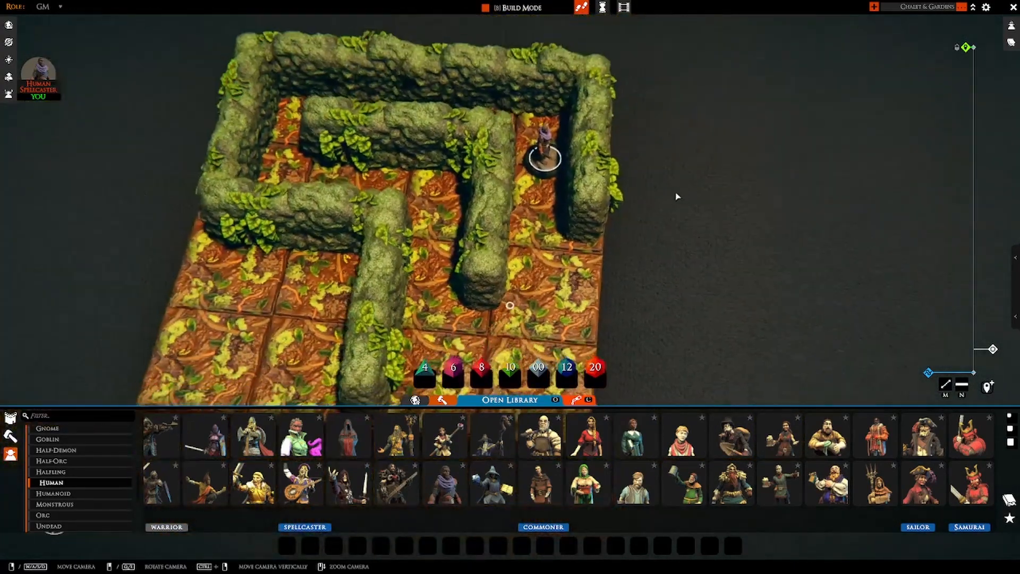
middle_click_drag(676, 196, 642, 196)
key("s")
scroll(668, 153, "up", 2)
key("w")
key("d")
key("a")
middle_click_drag(575, 187, 649, 235)
scroll(560, 237, "down", 3)
middle_click_drag(560, 236, 158, 379)
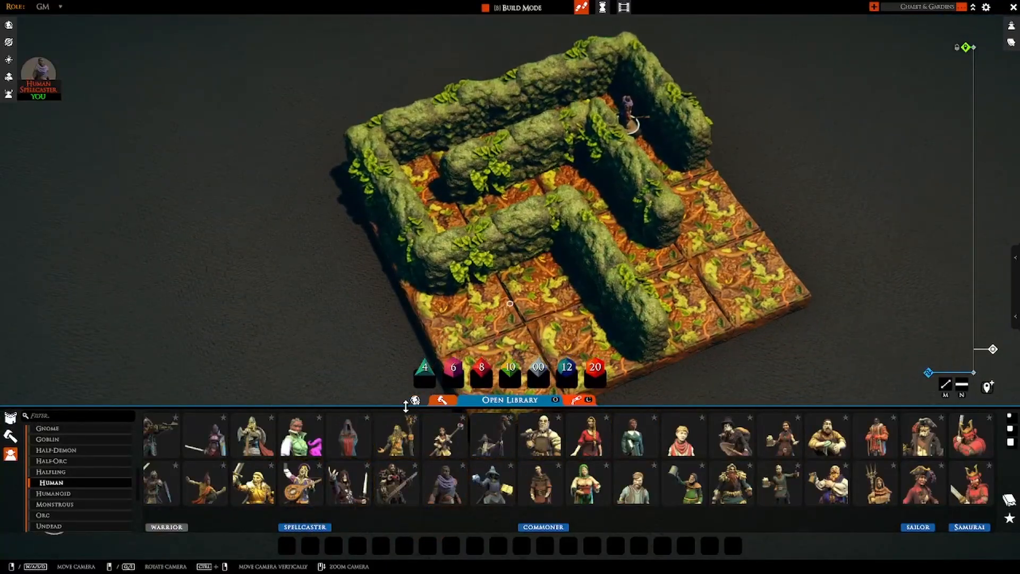
mouse_move(536, 277)
middle_mouse_down()
mouse_move(415, 276)
mouse_move(571, 271)
mouse_move(538, 275)
middle_mouse_up()
scroll(414, 276, "up", 2)
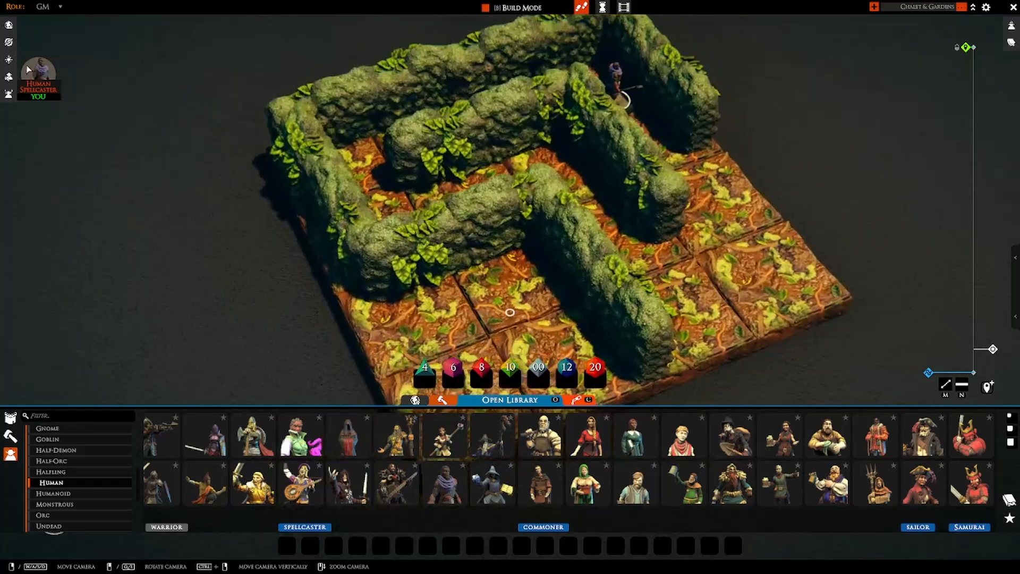
Open the atmosphere settings and turn the sunlight direction slightly clockwise to light the maze corridors.
left_click(8, 59)
key("d")
key("d")
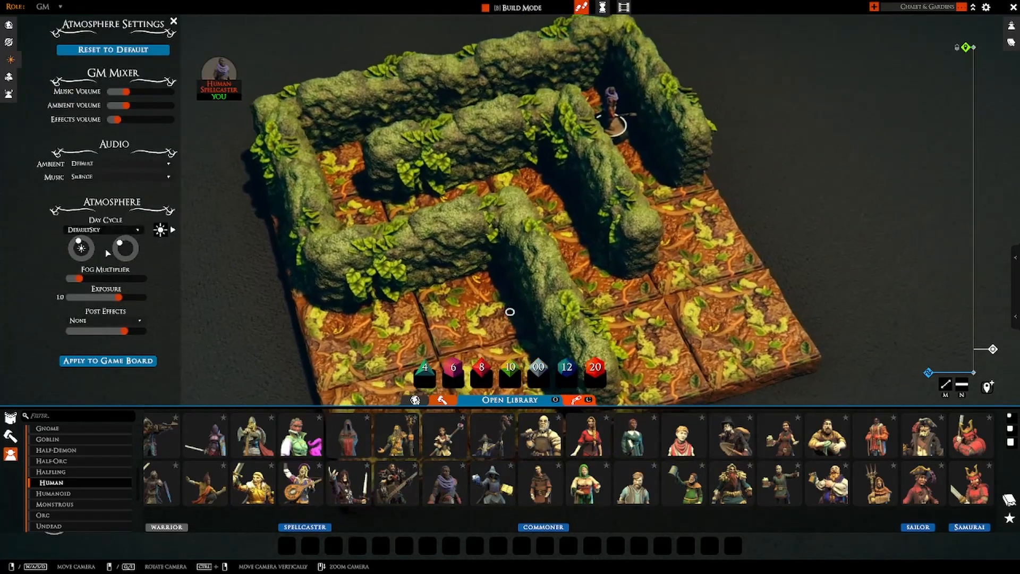
key("a")
key("s")
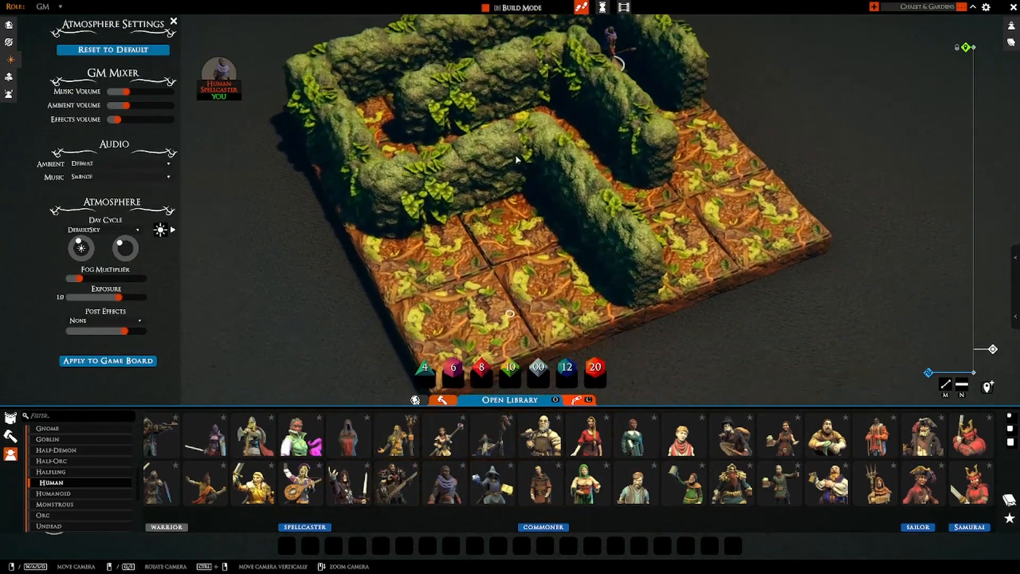
key("w")
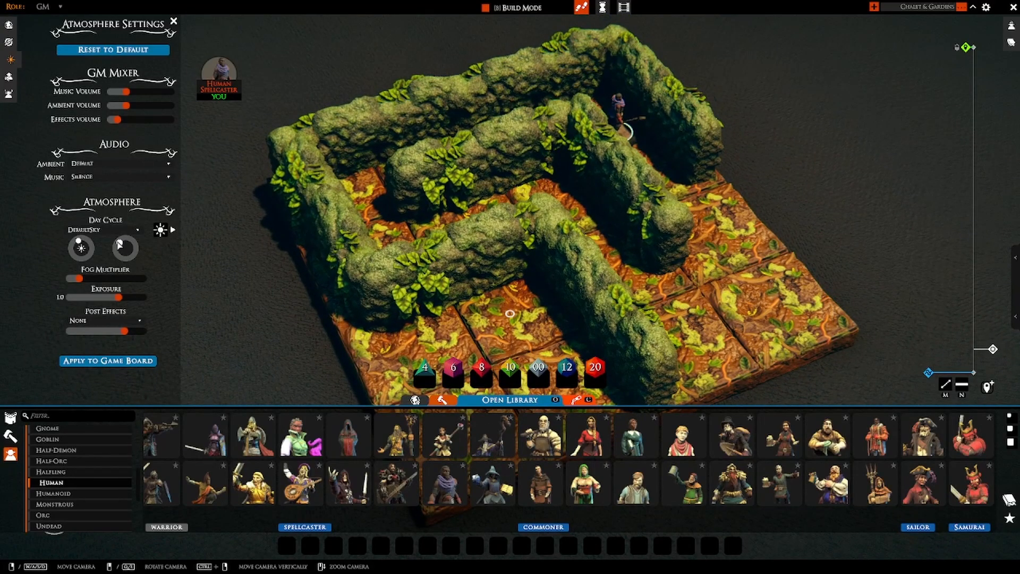
left_click_drag(119, 243, 131, 243)
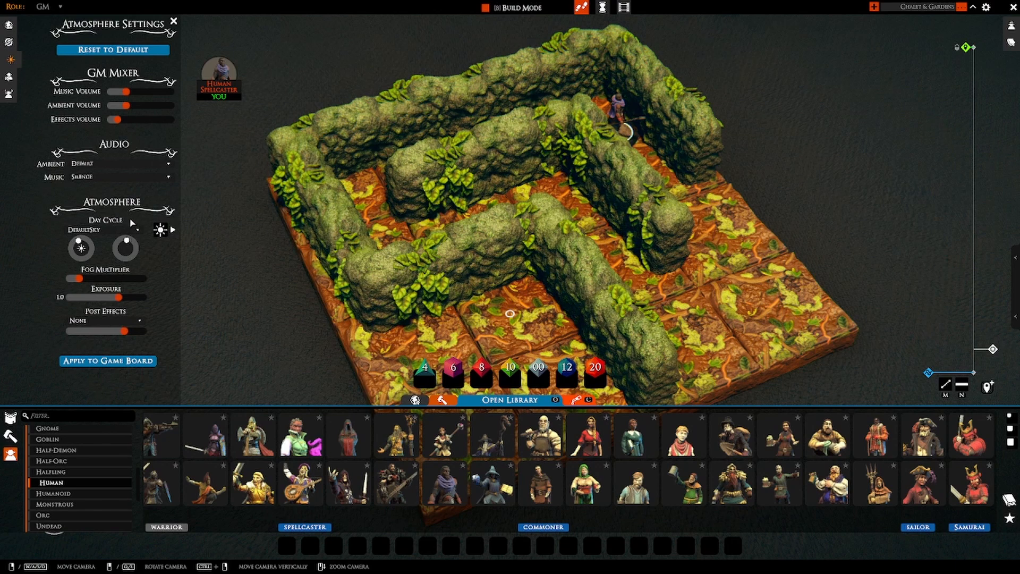
left_click_drag(70, 248, 75, 236)
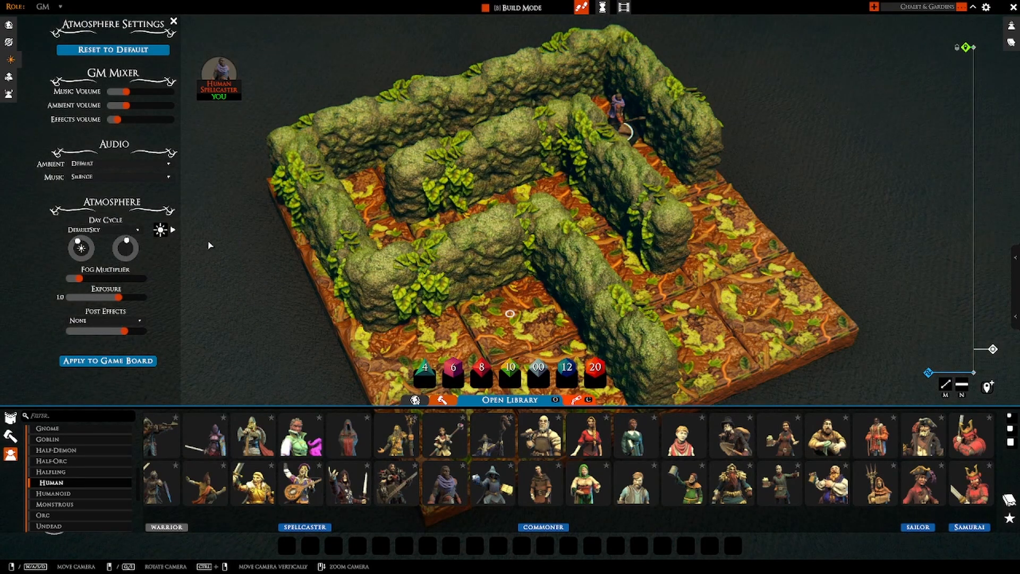
Turn the sunlight direction further clockwise and check how the light falls on the sample hedges.
scroll(209, 246, "up", 3)
middle_click_drag(209, 246, 250, 246)
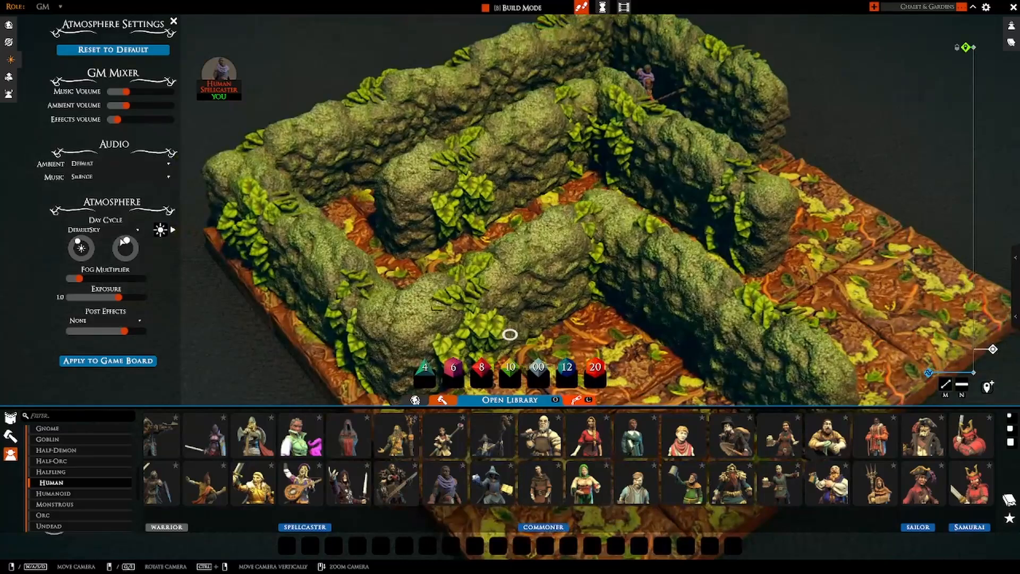
left_click_drag(128, 242, 128, 240)
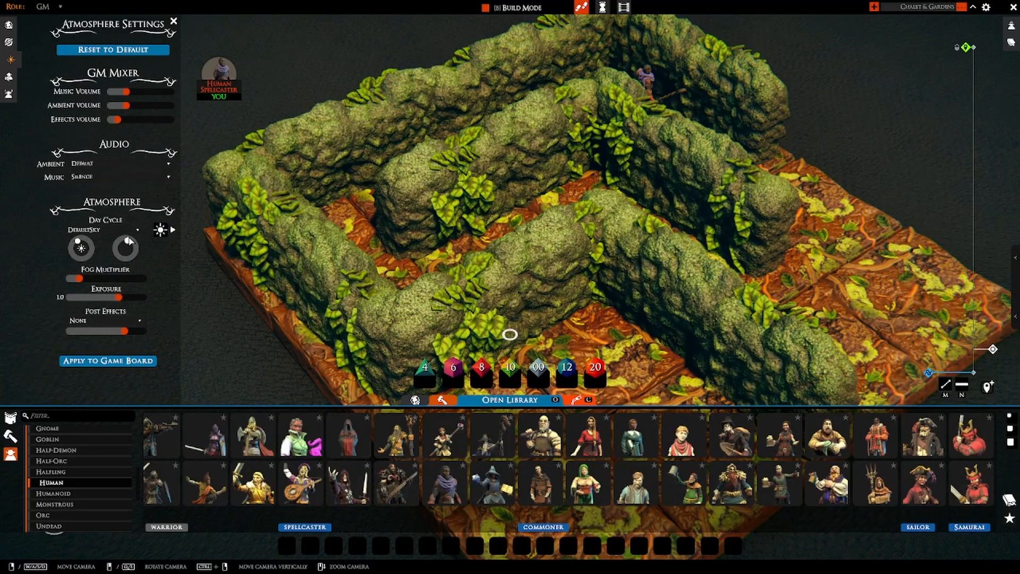
scroll(679, 224, "down", 2)
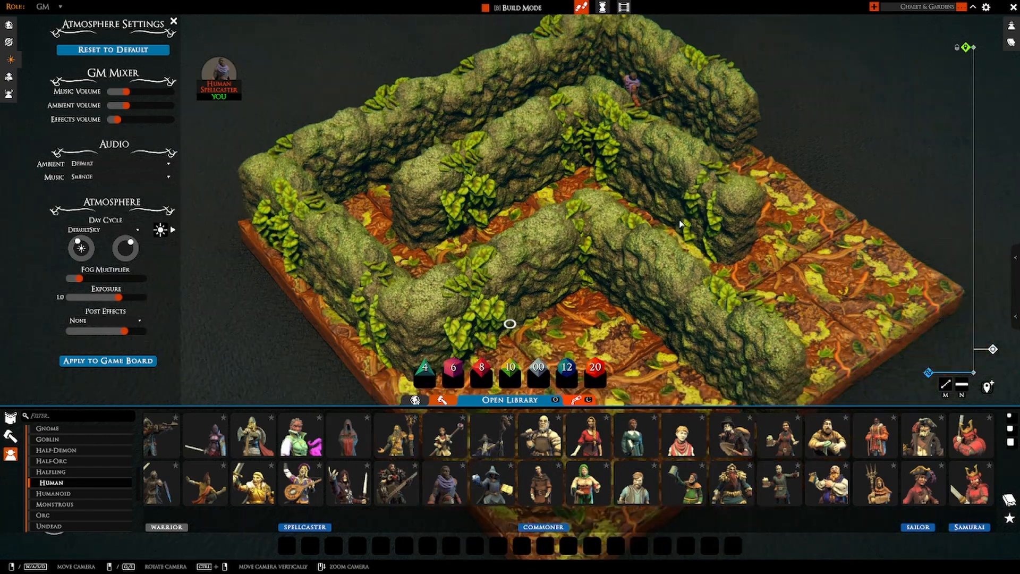
scroll(680, 224, "down", 2)
middle_click_drag(679, 223, 593, 183)
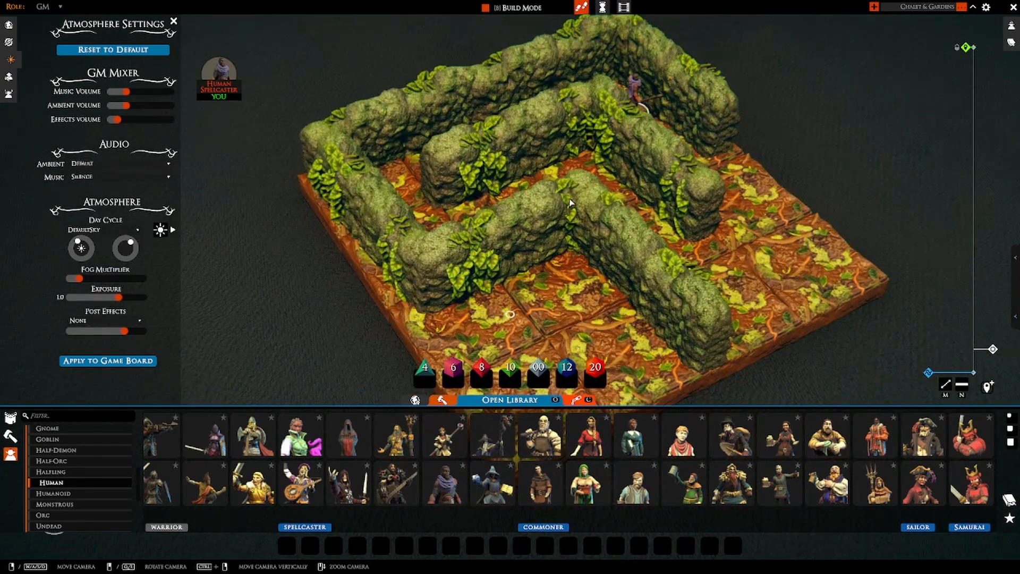
middle_click_drag(569, 202, 728, 199)
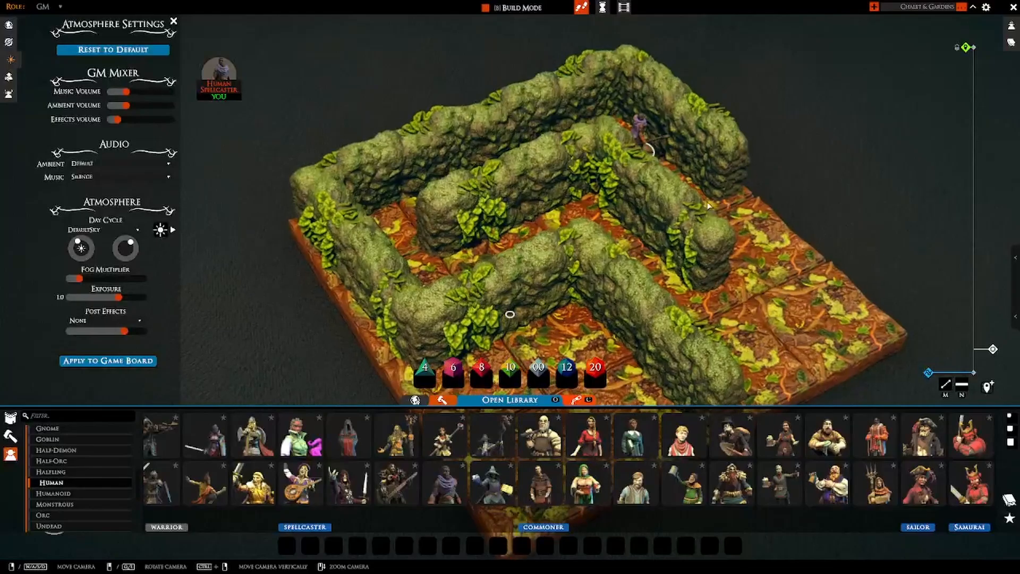
middle_click_drag(664, 202, 724, 204)
Go to the full hedge maze in the gardens and turn the sunlight direction back counter-clockwise.
scroll(724, 204, "down", 3)
key("w")
key("d")
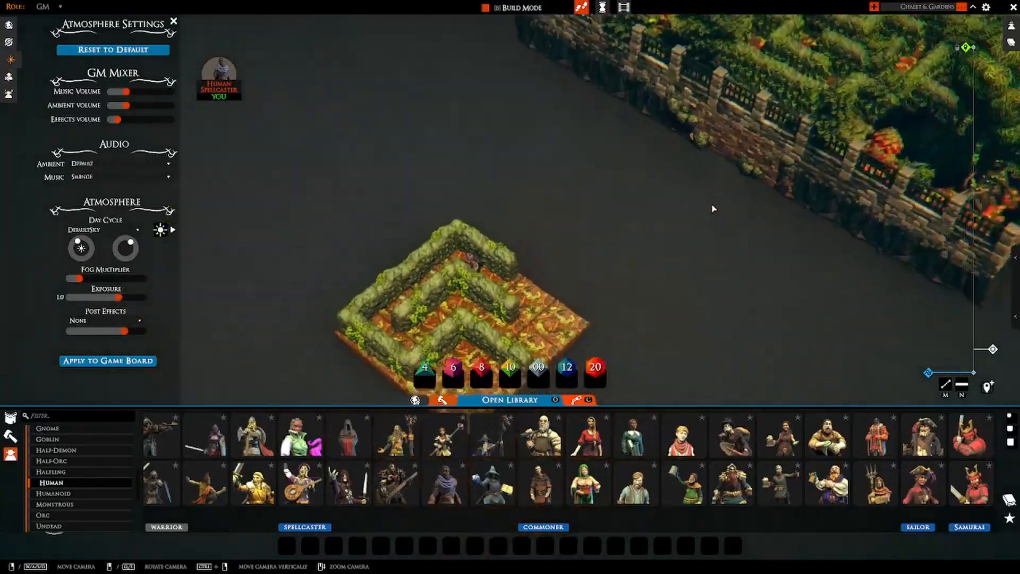
key("w")
key("d")
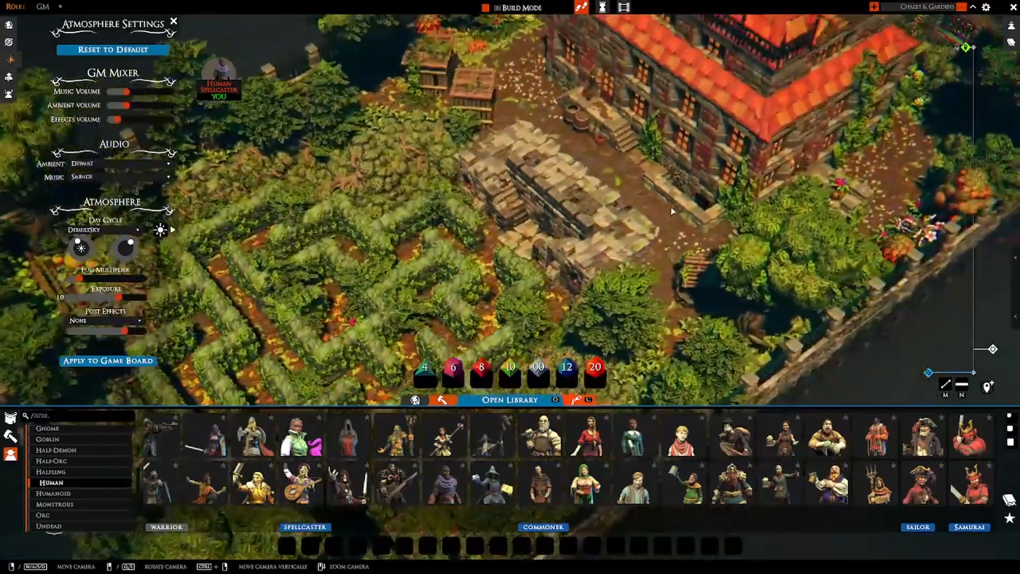
middle_click_drag(710, 211, 642, 212)
scroll(642, 212, "up", 2)
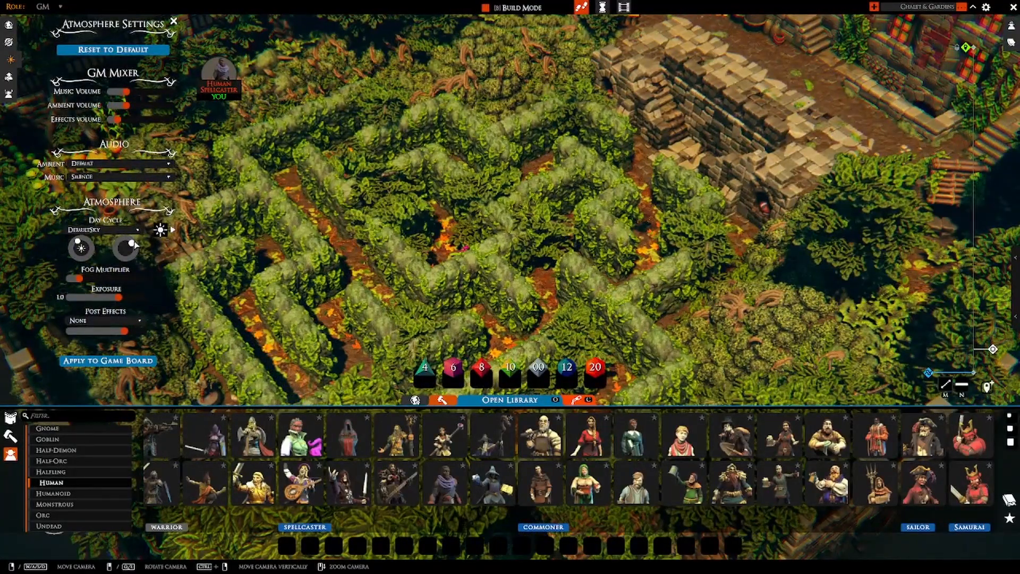
left_click_drag(135, 247, 124, 244)
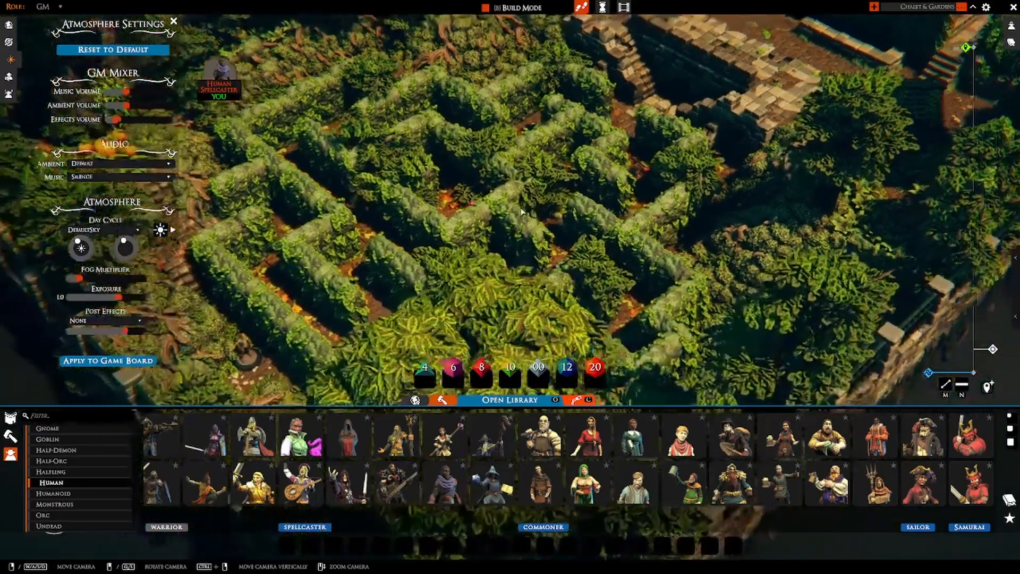
Hide the library and atmosphere settings, and examine the chalet, terrace and surrounding gardens from several sides.
scroll(616, 90, "down", 3)
right_click_drag(616, 90, 536, 221)
middle_click_drag(536, 221, 575, 172)
scroll(518, 205, "up", 3)
key("b")
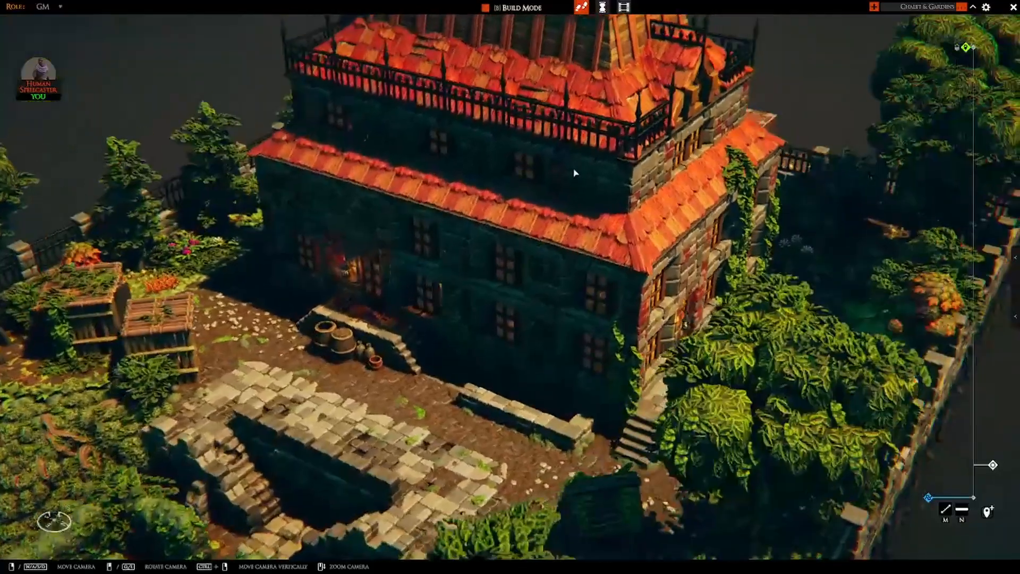
middle_click_drag(669, 183, 841, 153)
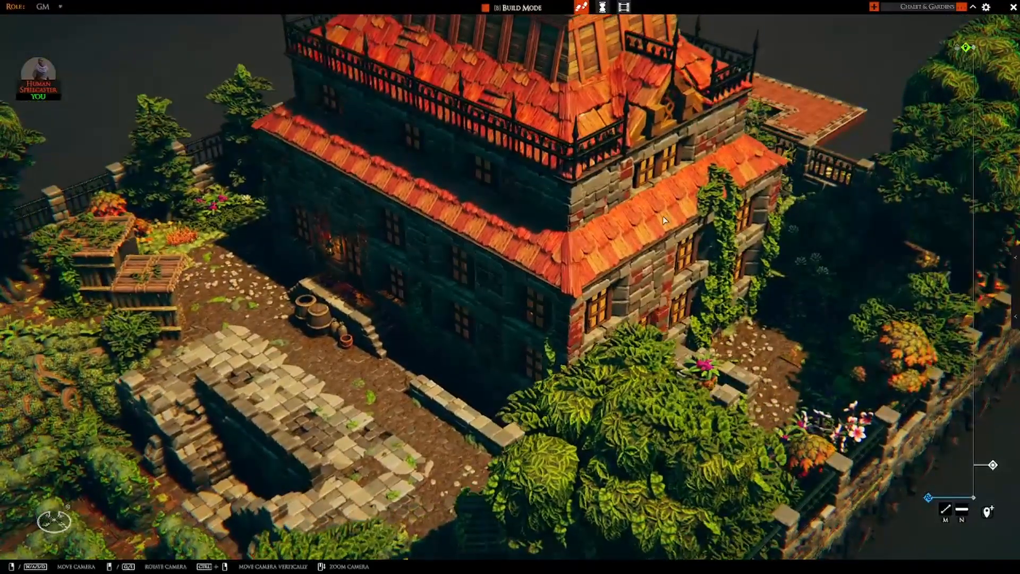
middle_click_drag(852, 234, 750, 164)
key("a")
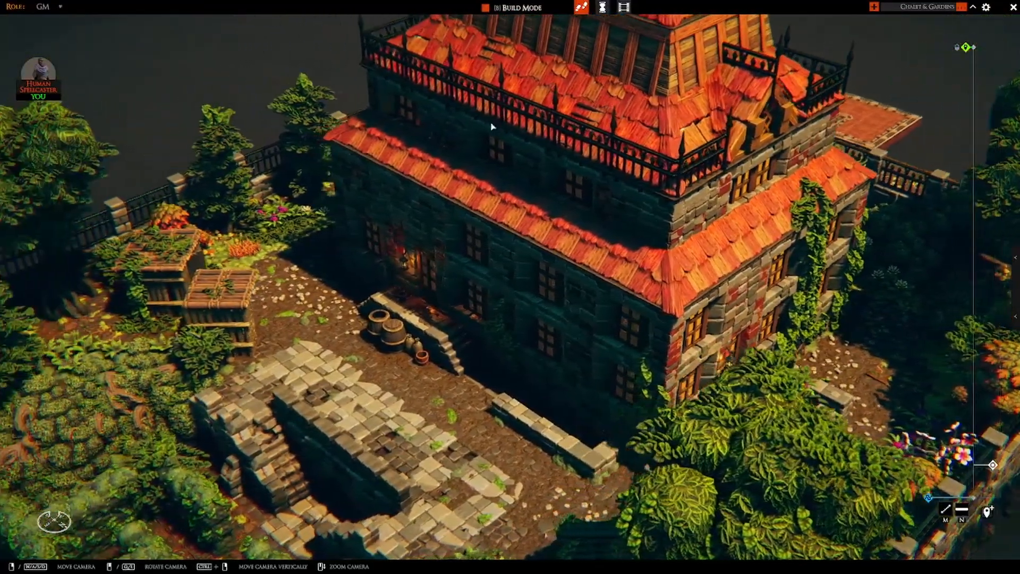
middle_click_drag(512, 269, 438, 200)
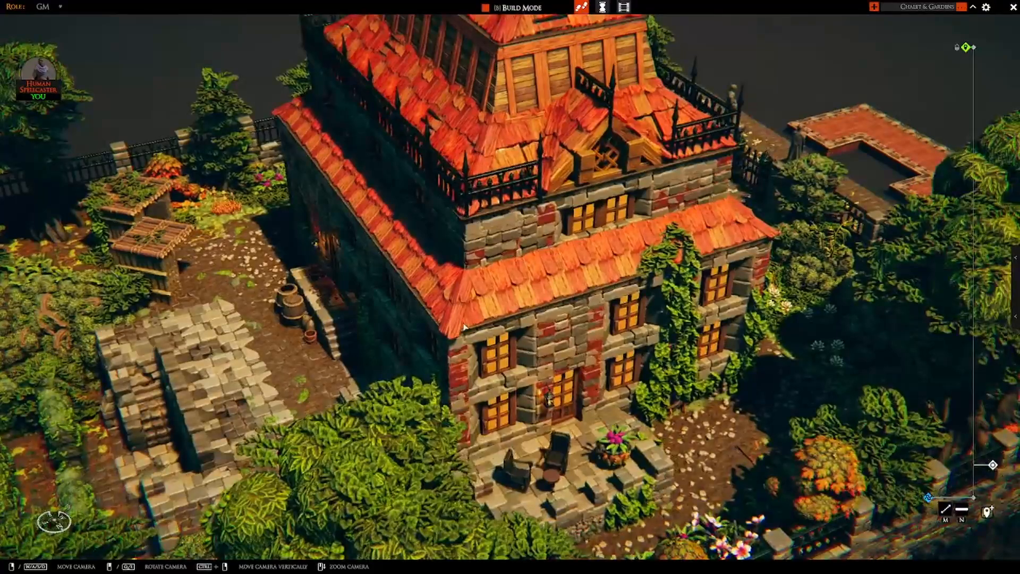
middle_click_drag(464, 326, 528, 287)
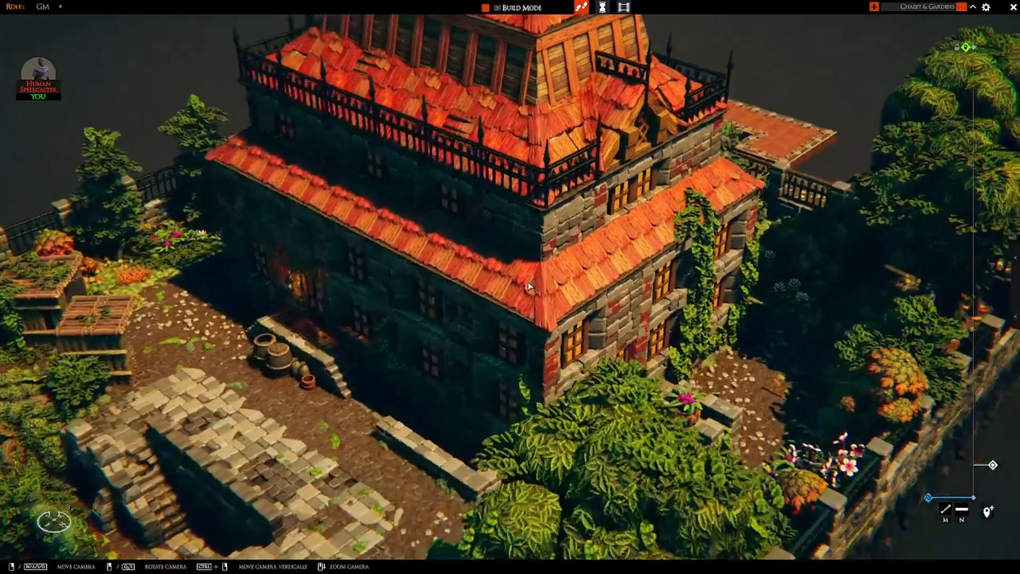
scroll(535, 284, "down", 3)
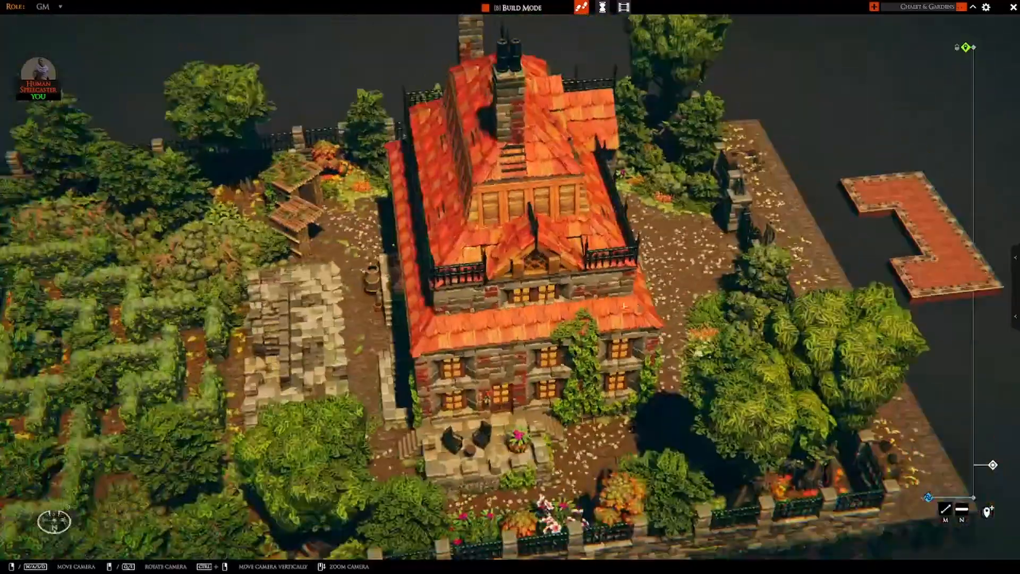
middle_click_drag(625, 307, 617, 259)
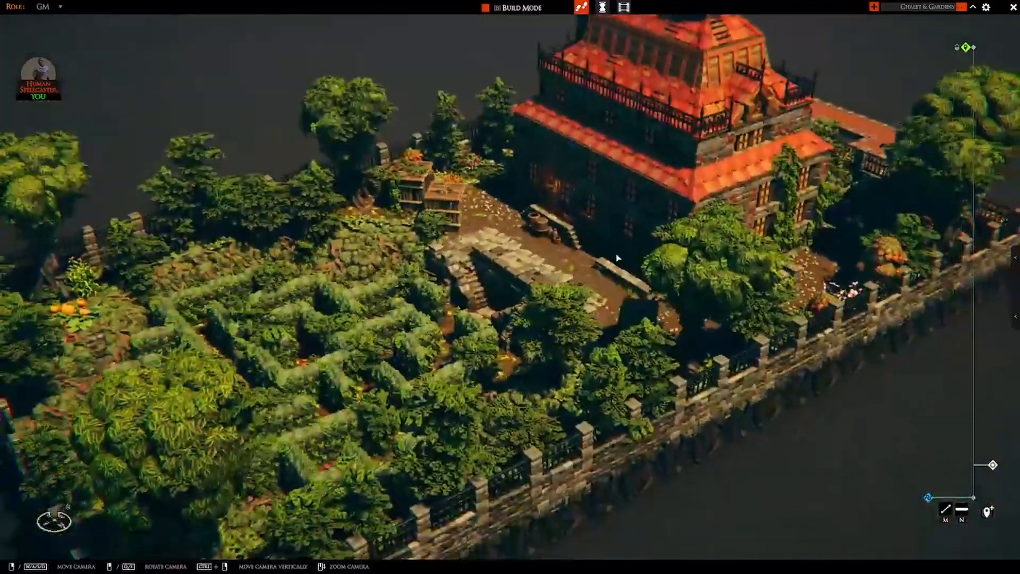